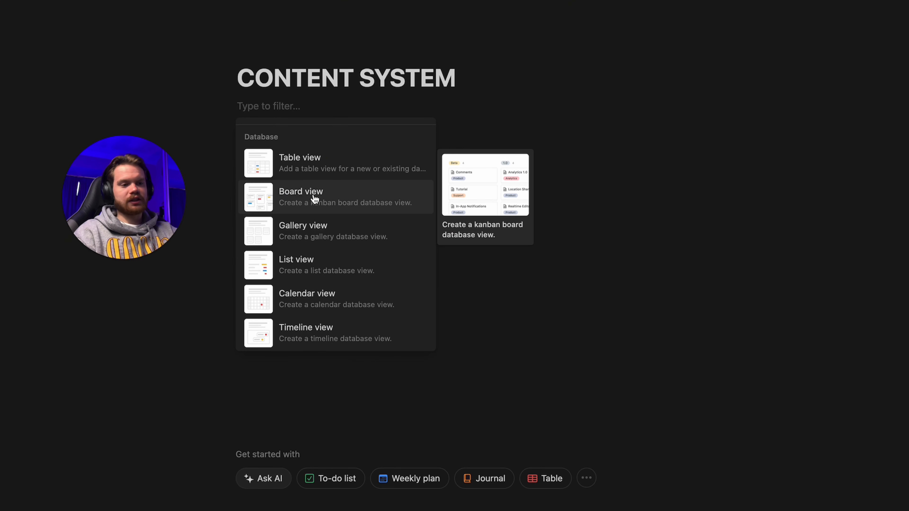
- Insert a new board database on the CONTENT SYSTEM page and name its view CONTENT SYSTEM
click(316, 198)
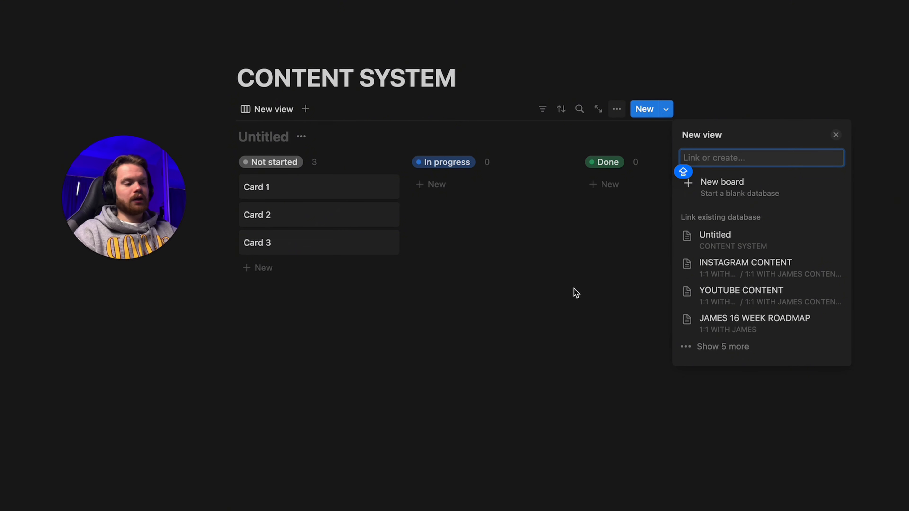
click(289, 108)
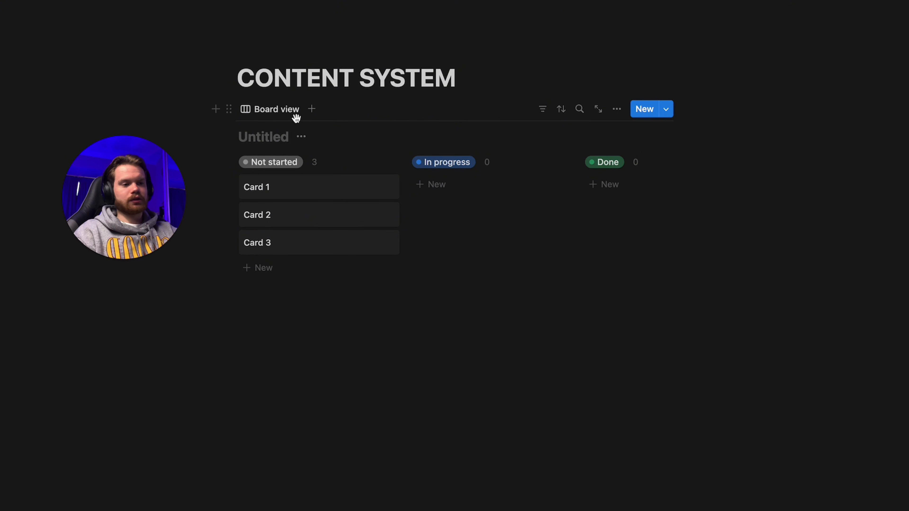
click(269, 110)
click(299, 134)
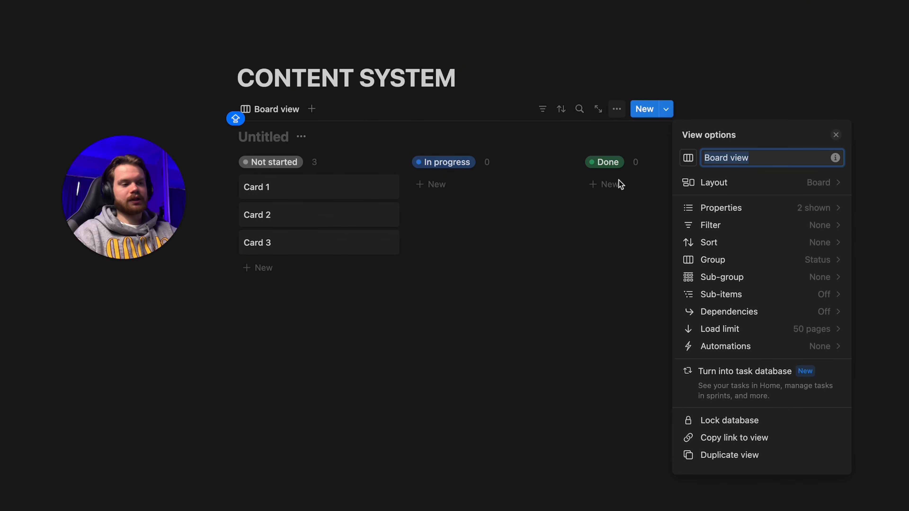
key(BackSpace)
text(CONT)
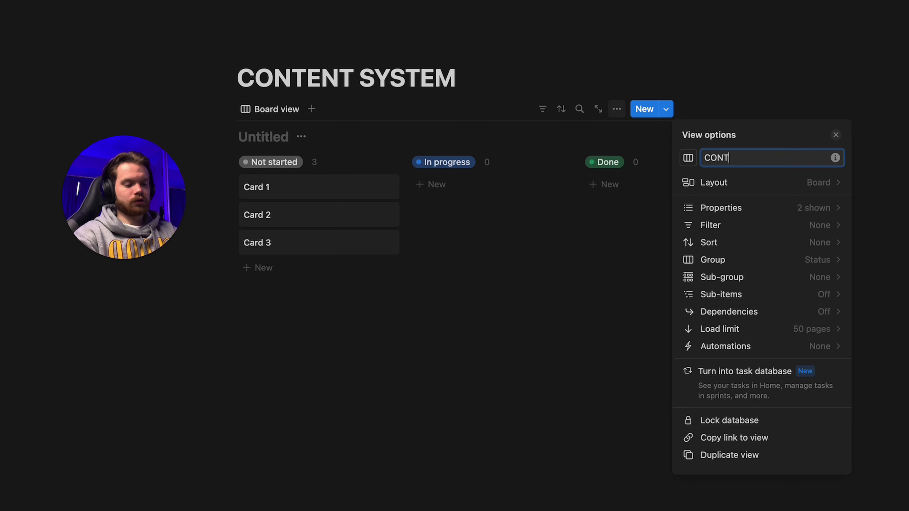
text(ENT SYSTEM)
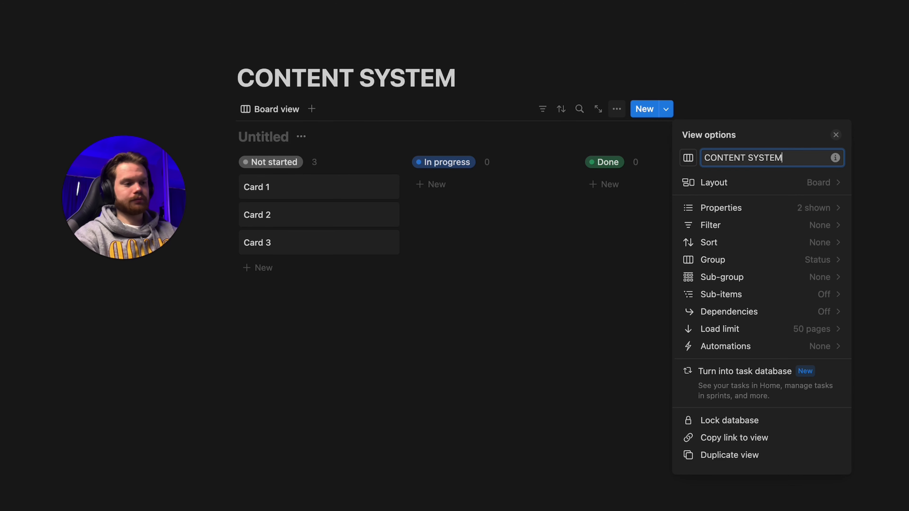
click(265, 138)
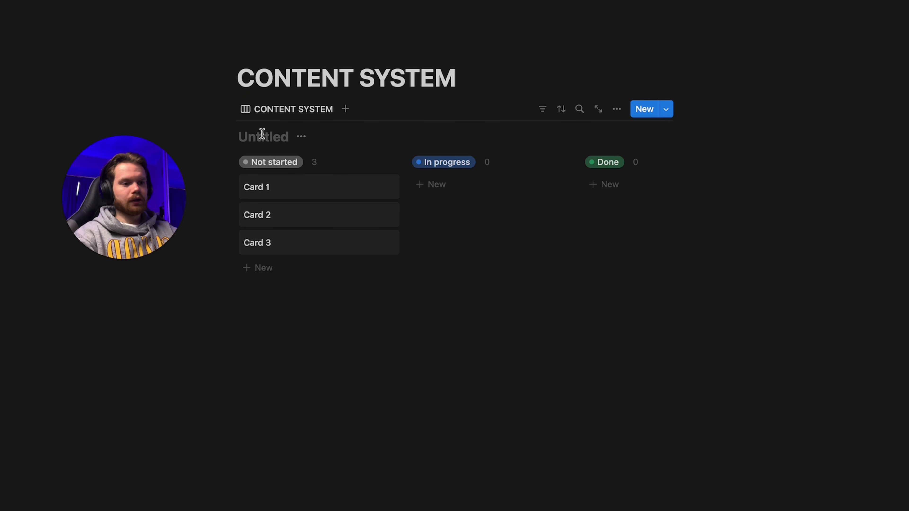
- Title the untitled database CONTENT SYSTEM
click(260, 135)
text(CONTENT)
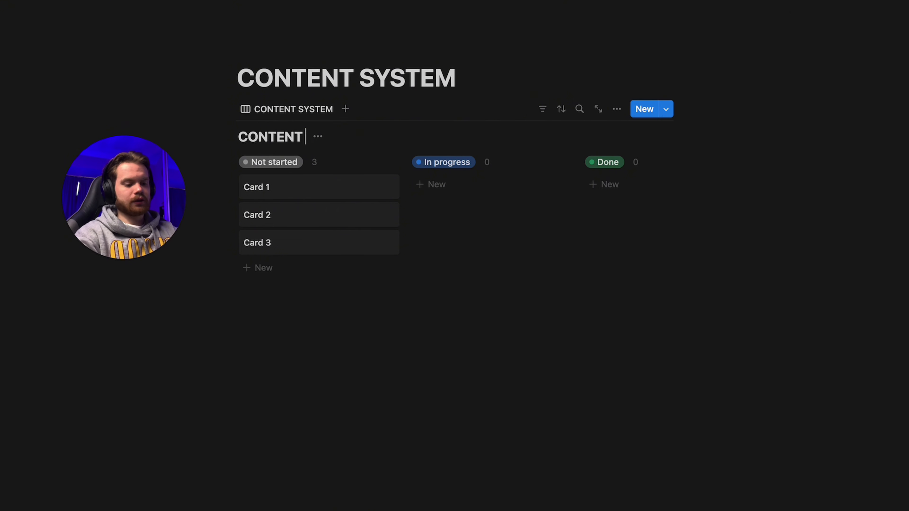
text( SYSTEM)
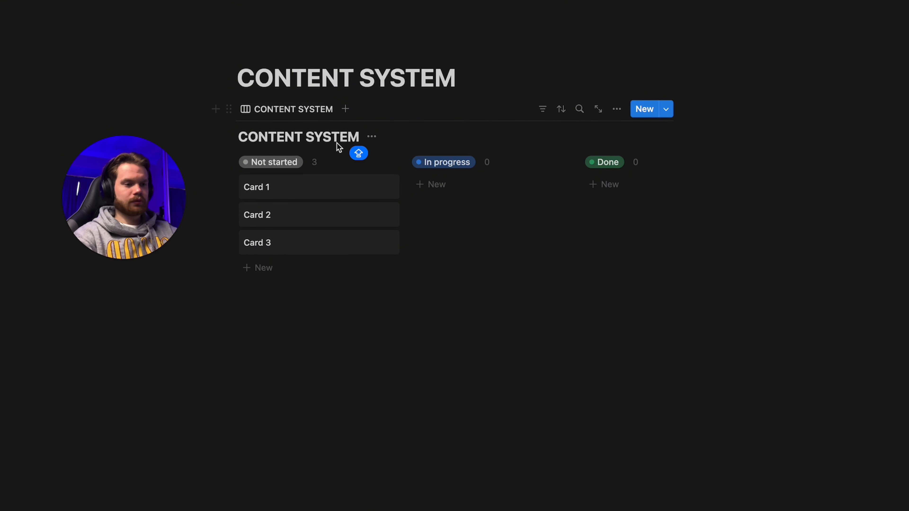
click(314, 315)
- Add a calendar view named CALENDAR to the database
click(346, 109)
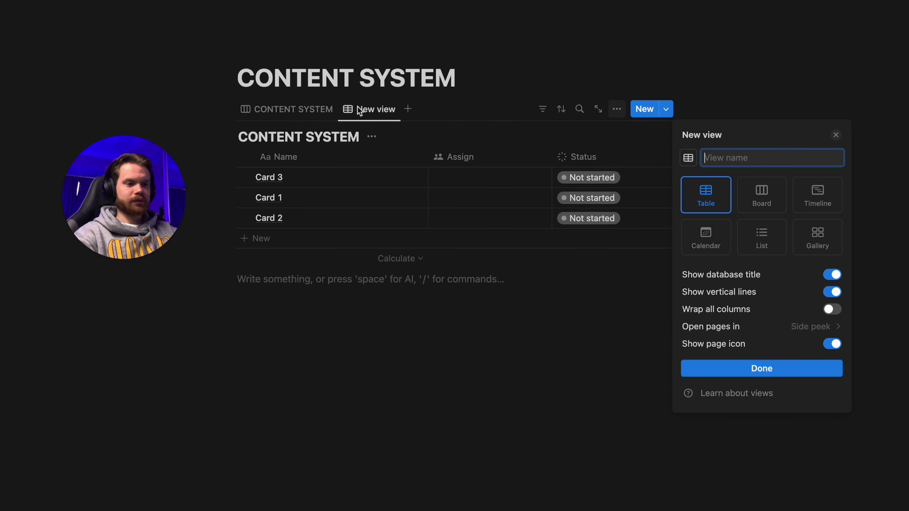
click(704, 245)
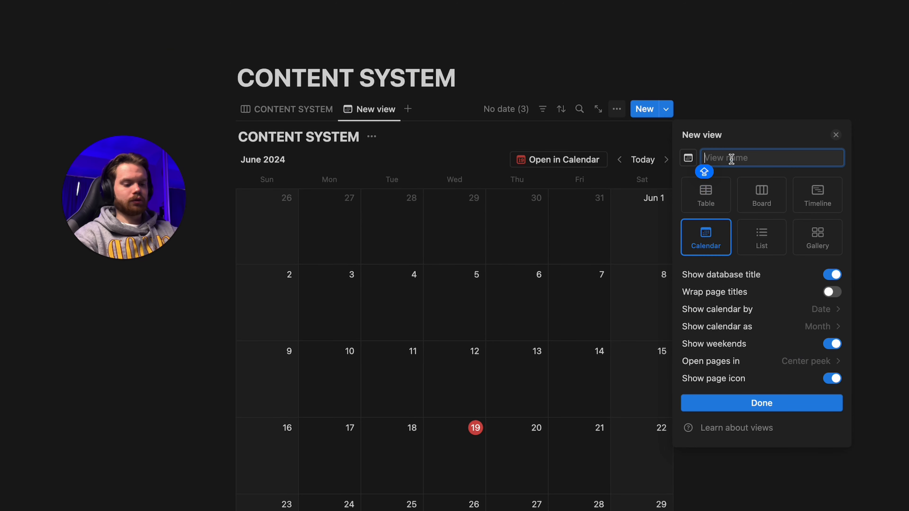
text(CALA)
key(BackSpace)
text(E)
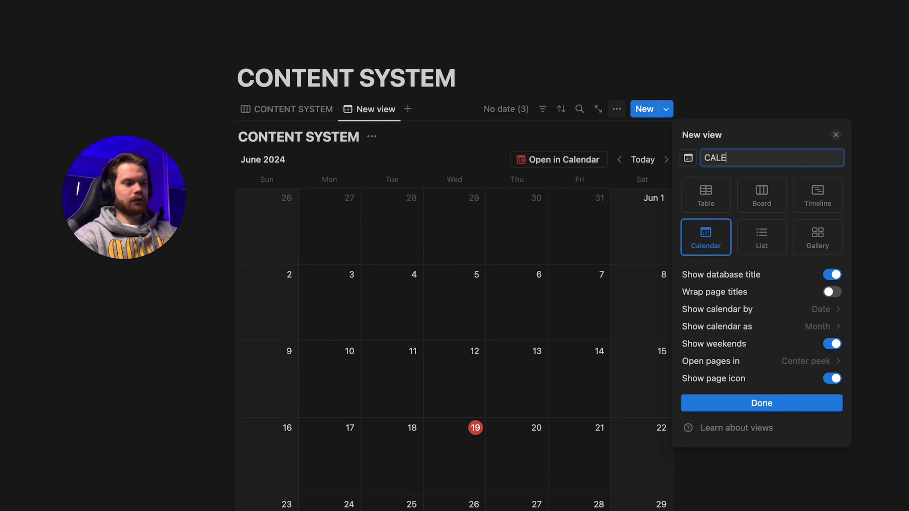
text(NDAR)
key(Return)
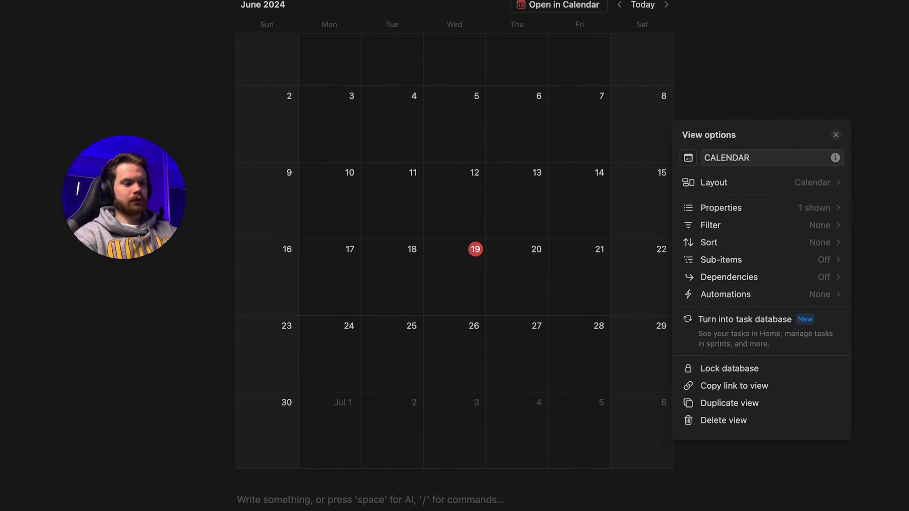
click(805, 94)
scroll(519, 183, up, 5)
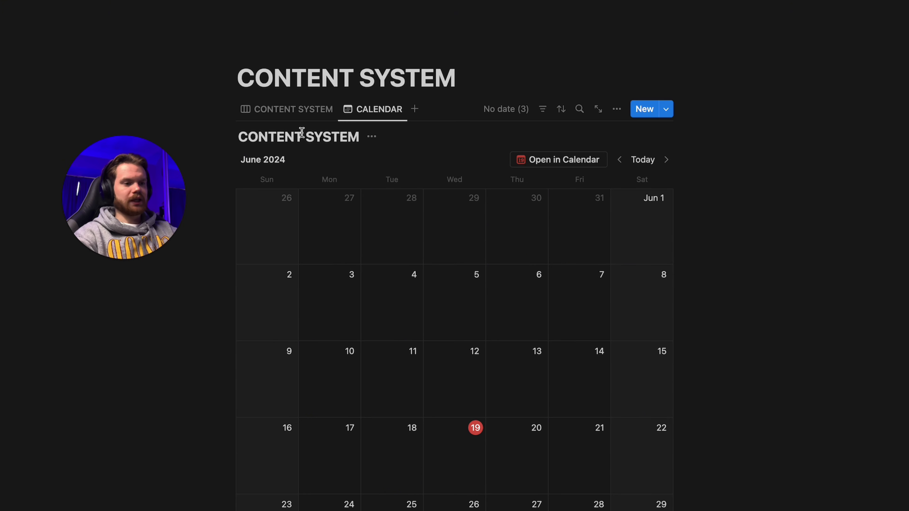
- Switch back to the CONTENT SYSTEM board view and delete the Assign property from the database
click(290, 109)
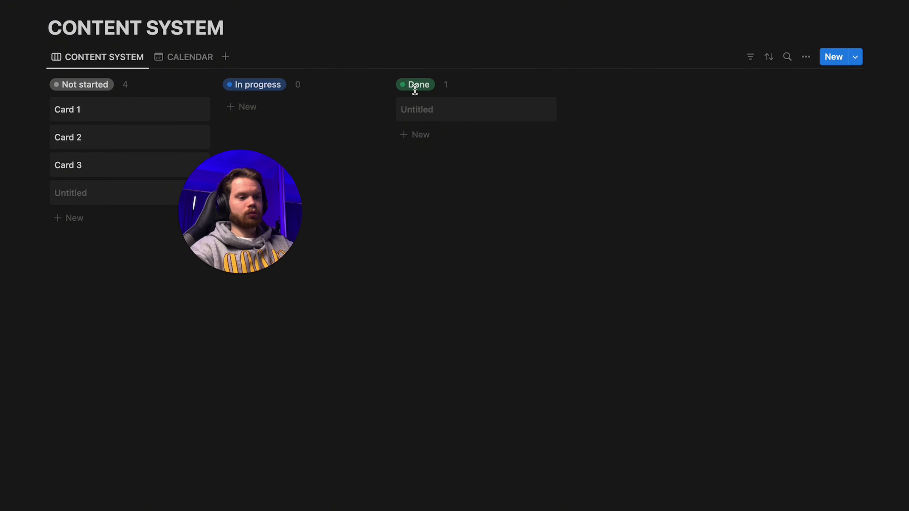
click(539, 86)
click(802, 65)
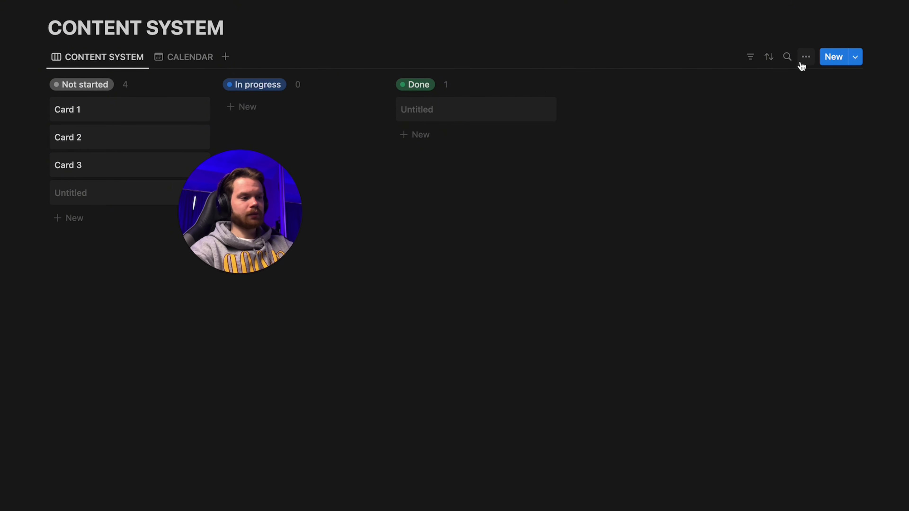
click(802, 62)
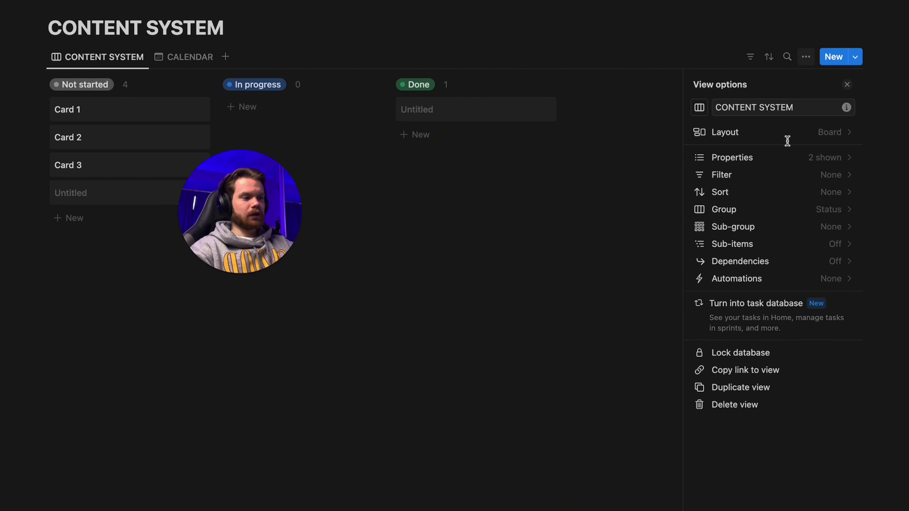
click(779, 162)
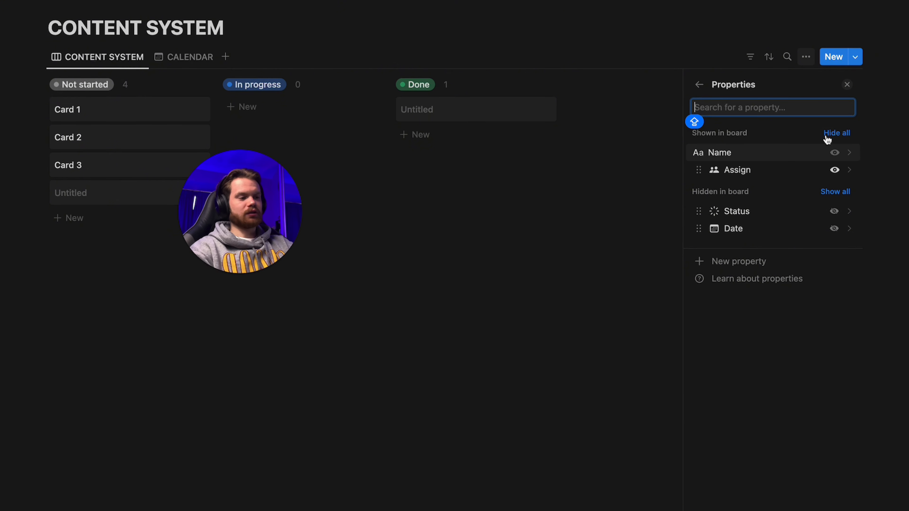
click(697, 173)
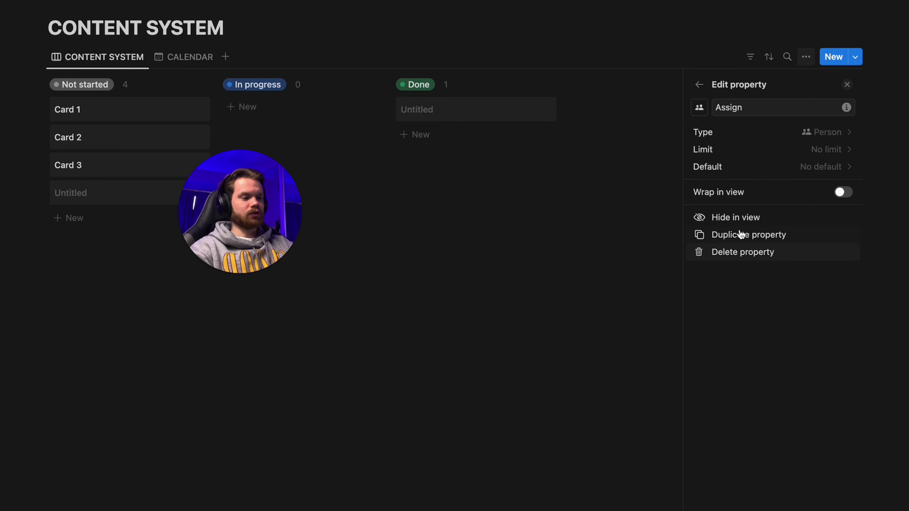
click(711, 252)
click(481, 266)
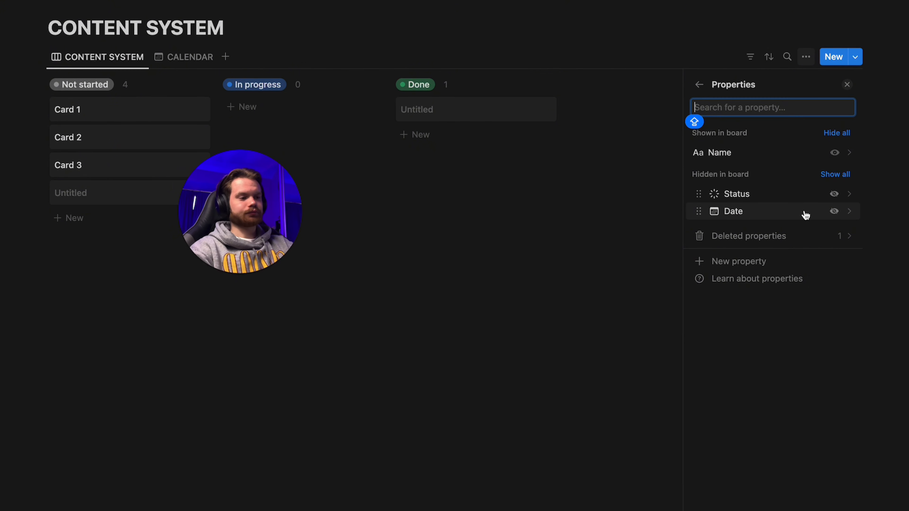
- Rename the Status property's Not started option to NO STATUS
click(829, 197)
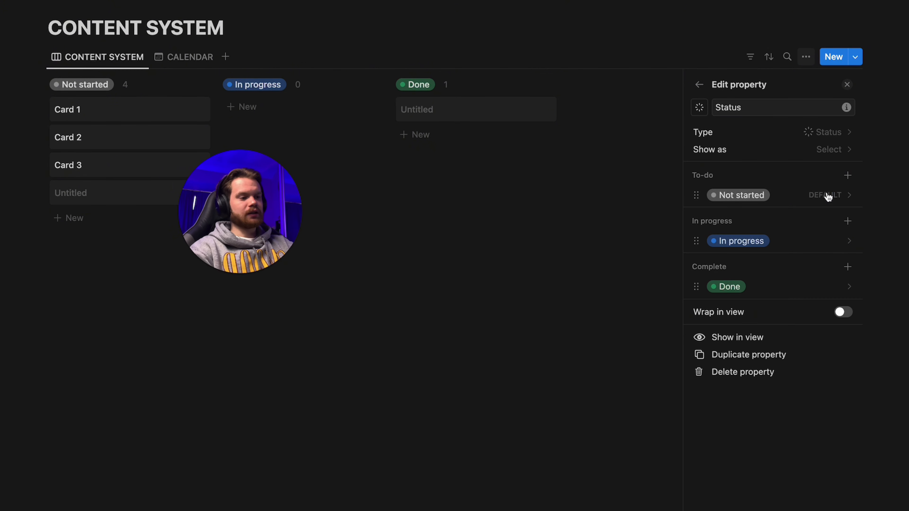
click(701, 86)
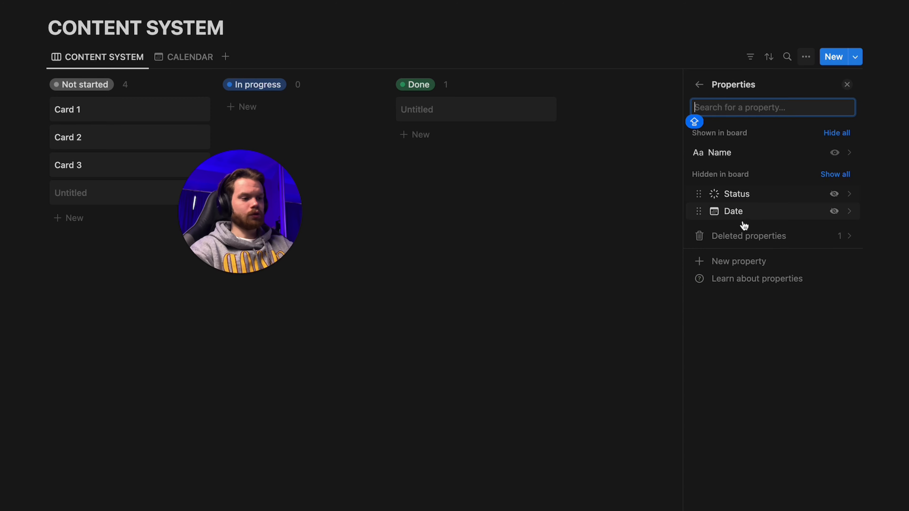
click(789, 196)
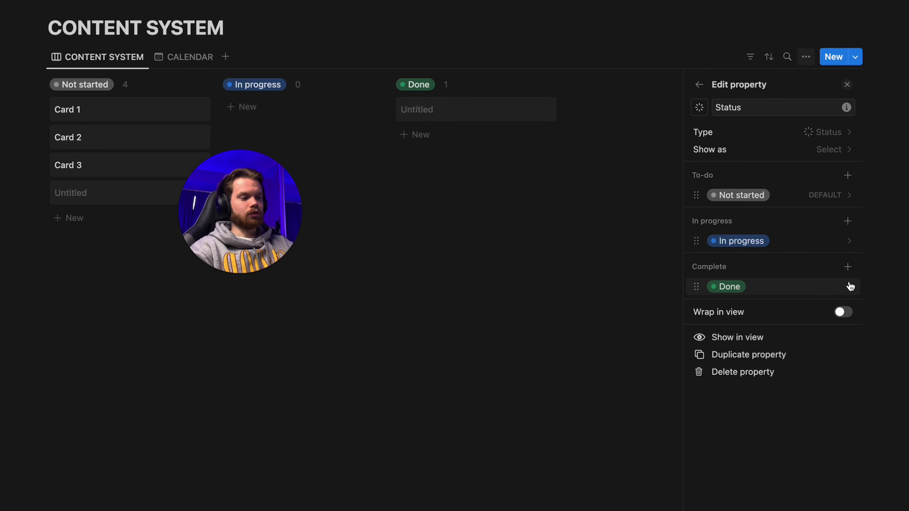
click(847, 267)
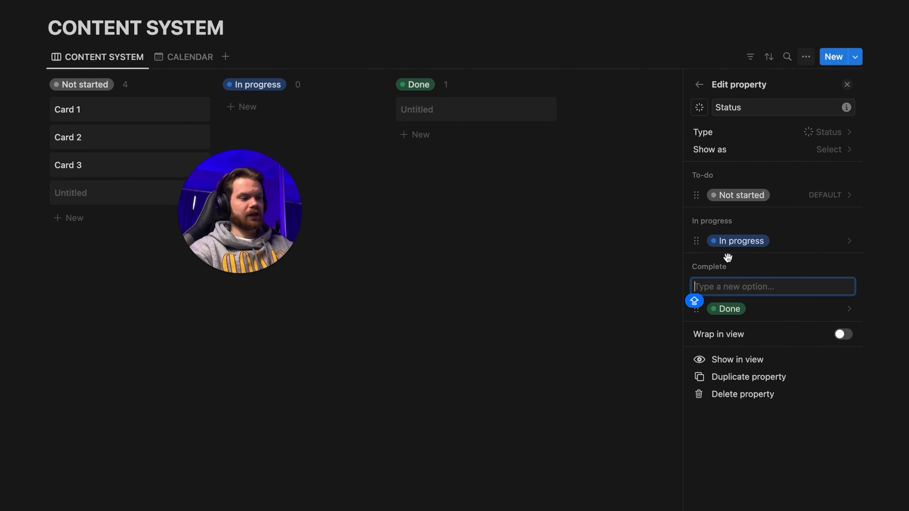
click(742, 195)
triple_click(785, 221)
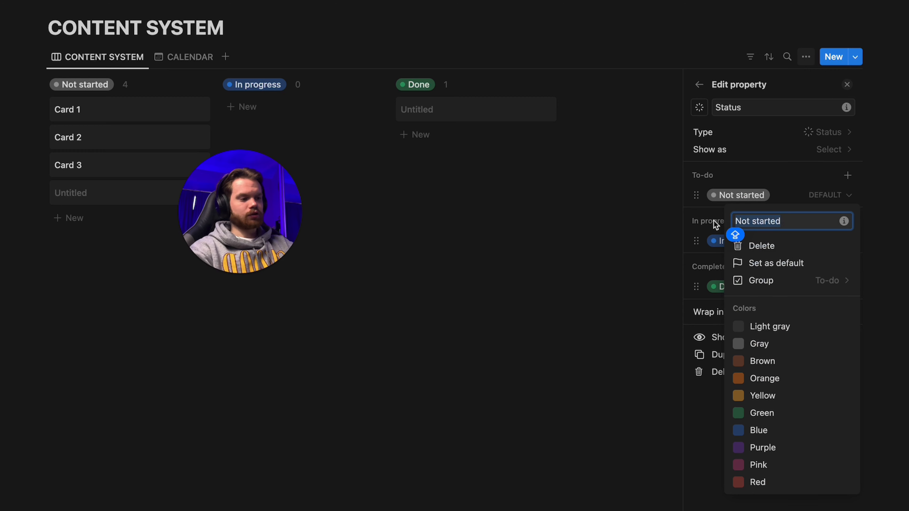
key(BackSpace)
text(NO)
key(Caps_Lock)
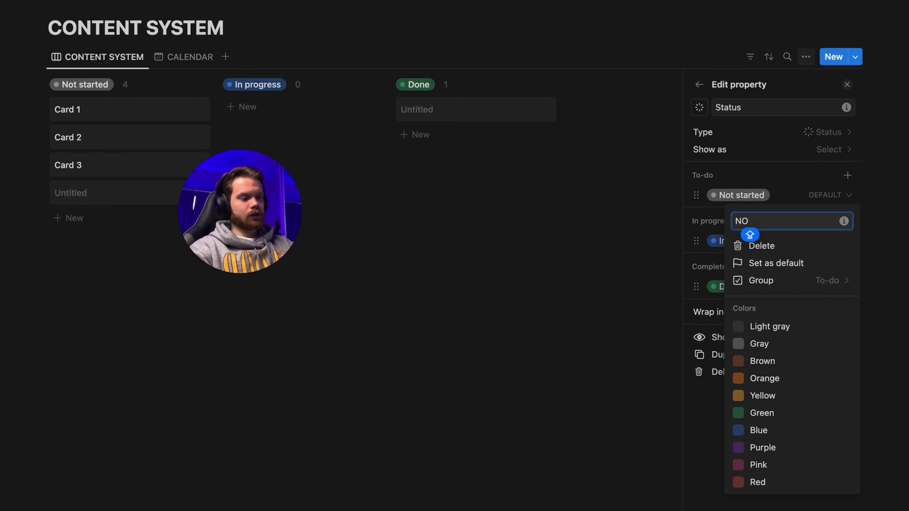
text(STATUS)
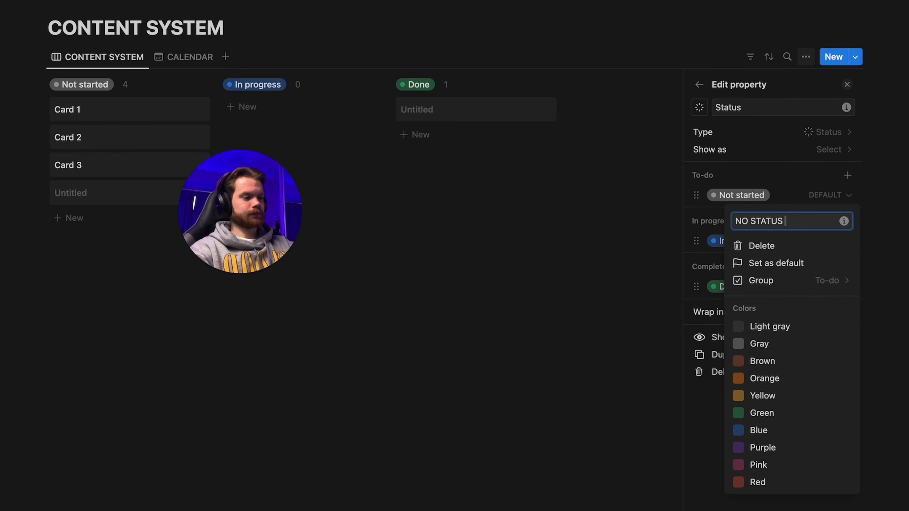
key(Return)
- Rename the Status property's In progress option to IDEA
click(759, 241)
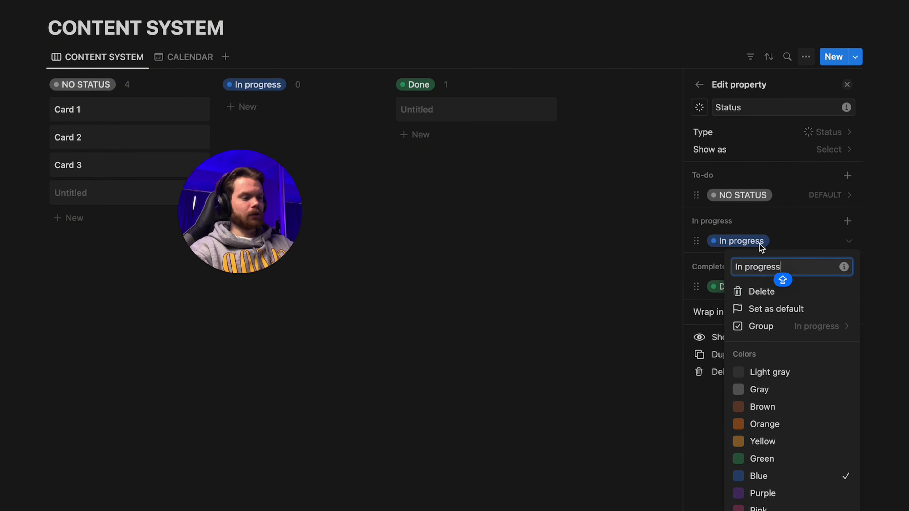
drag(794, 260, 724, 267)
key(BackSpace)
text(ID)
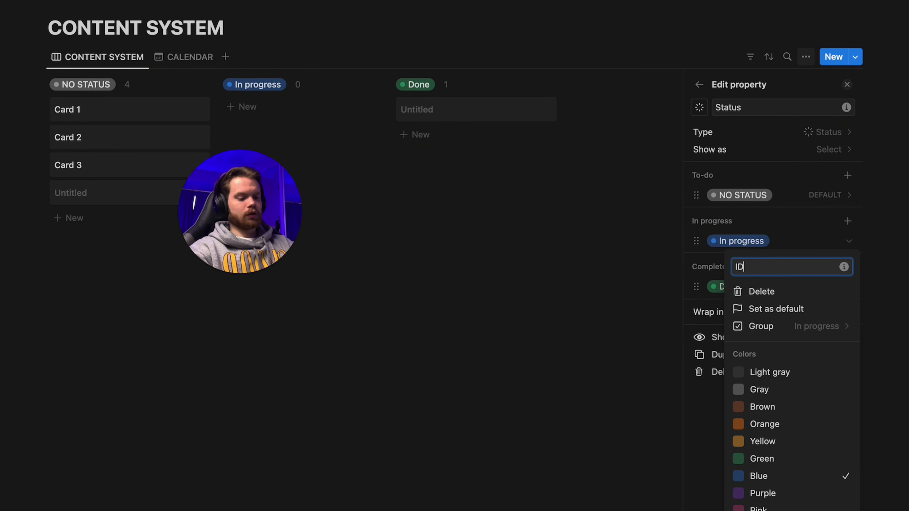
text(EA)
key(Return)
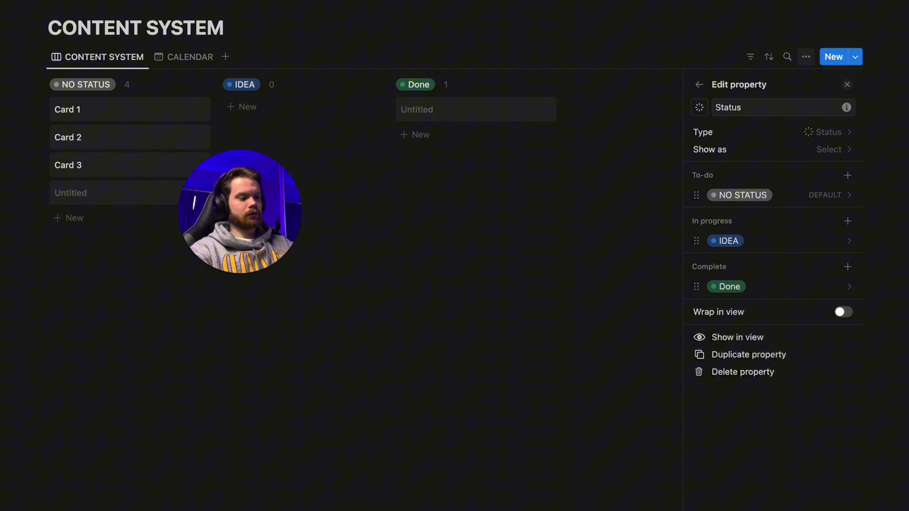
- Rename the Status property's Done option to SCRIPTING
click(732, 292)
drag(759, 6, 732, 6)
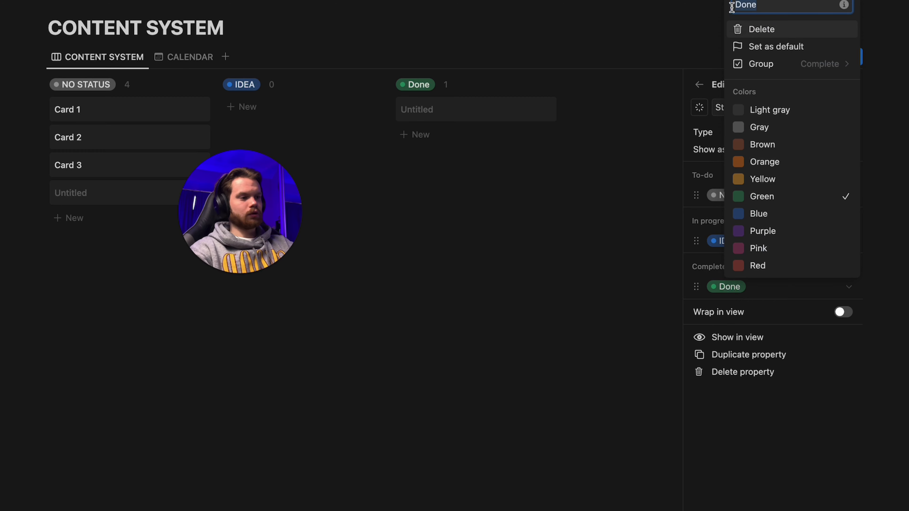
key(BackSpace)
text(sc)
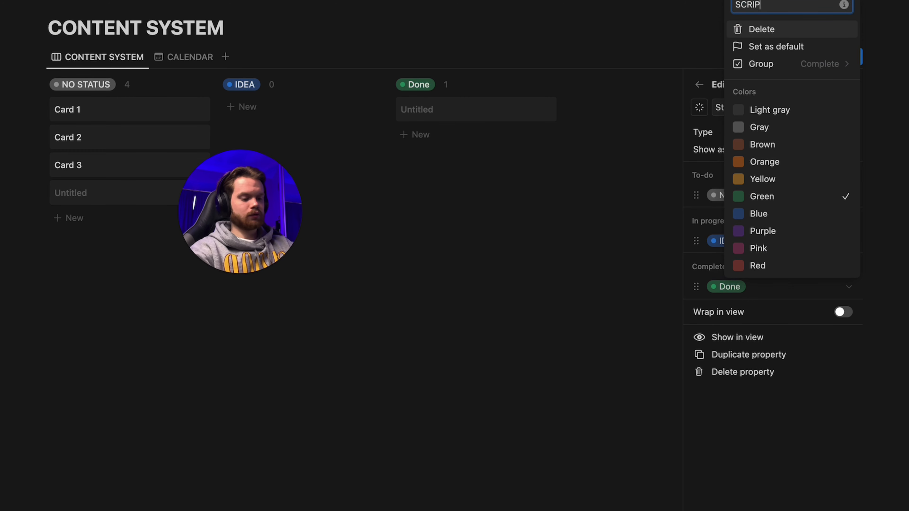
key(Return)
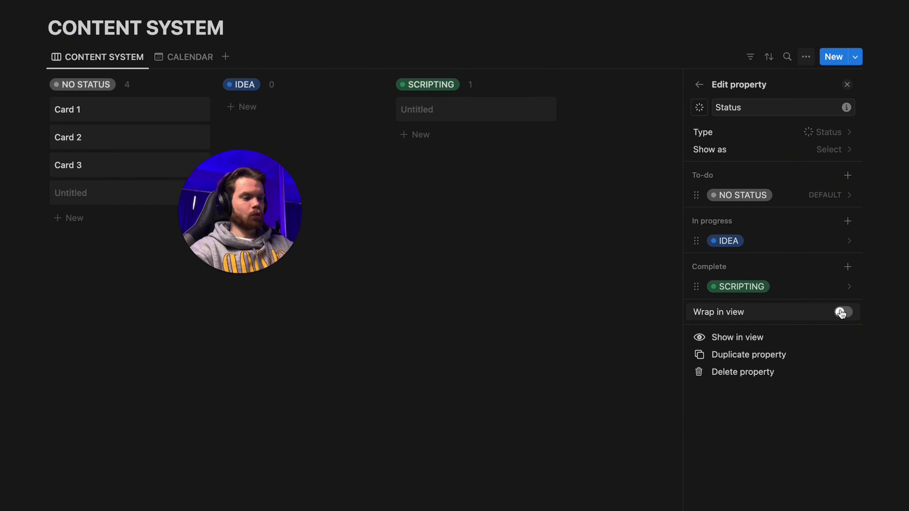
- Add a READY TO FILM option to the Status property's Complete group, placed below SCRIPTING
click(848, 267)
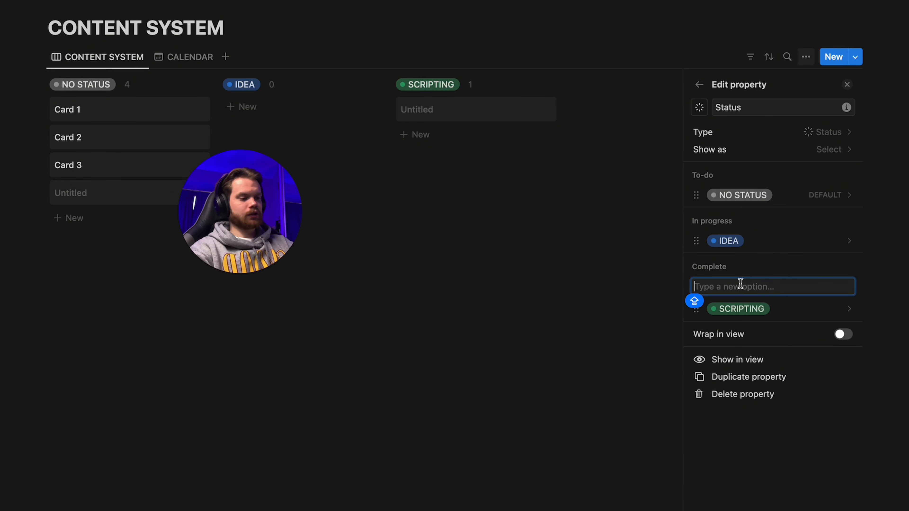
text(R)
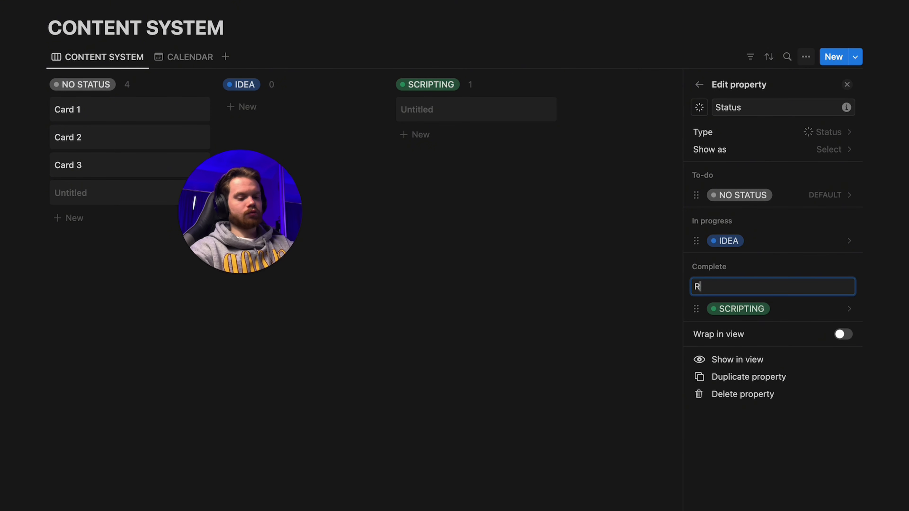
text(EADY TO FI)
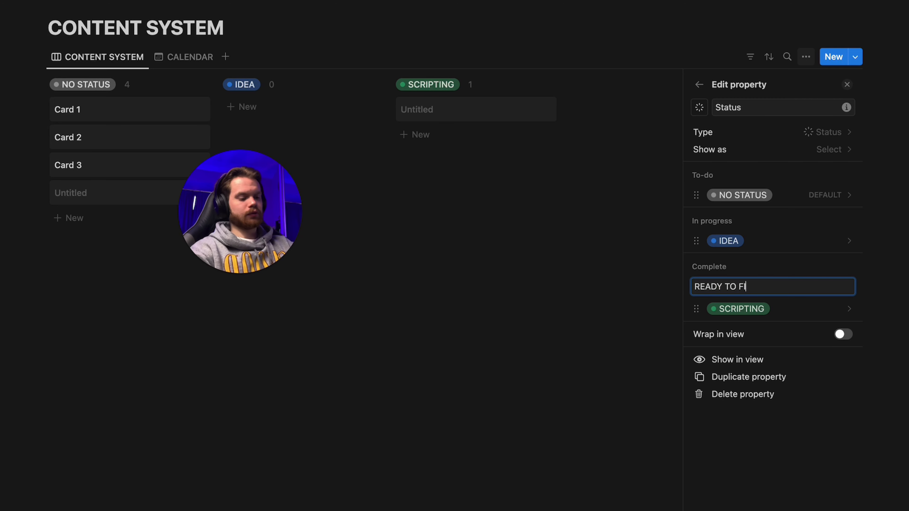
text(LM)
key(Return)
- Set the SCRIPTING status option's color to Red
click(769, 308)
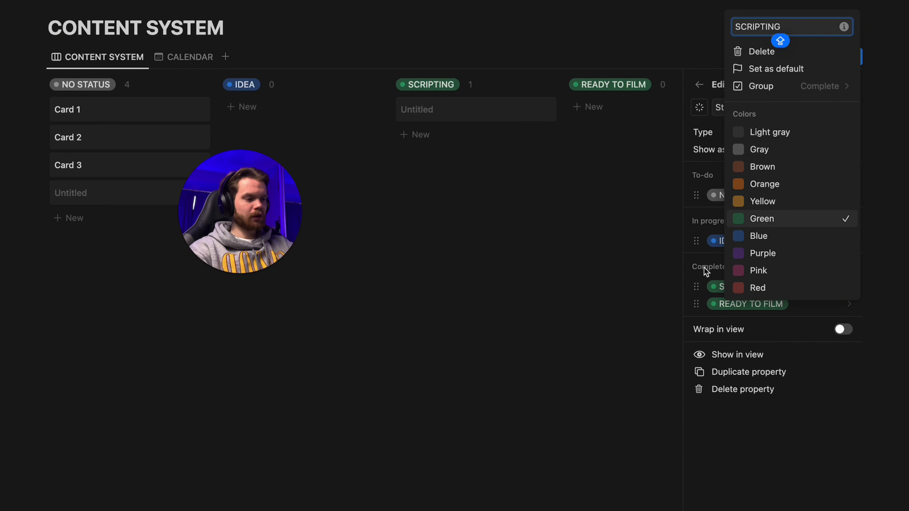
click(707, 286)
click(730, 287)
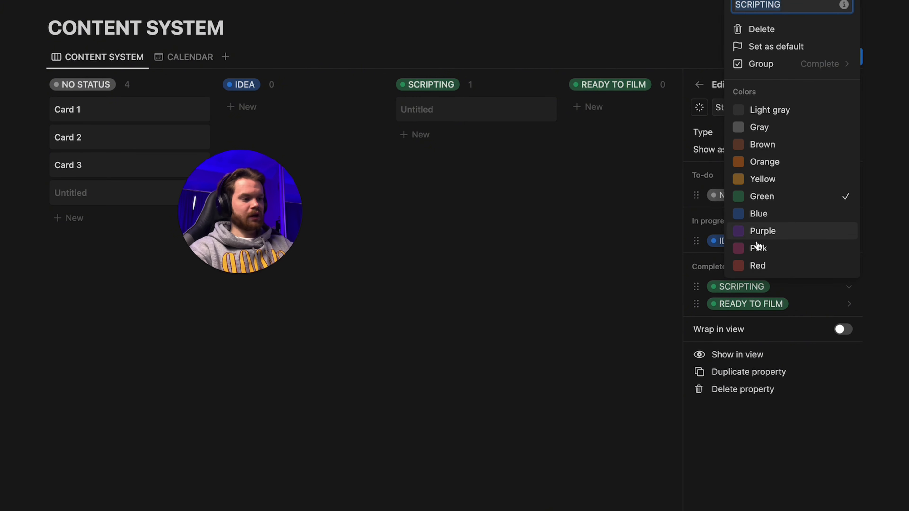
click(754, 265)
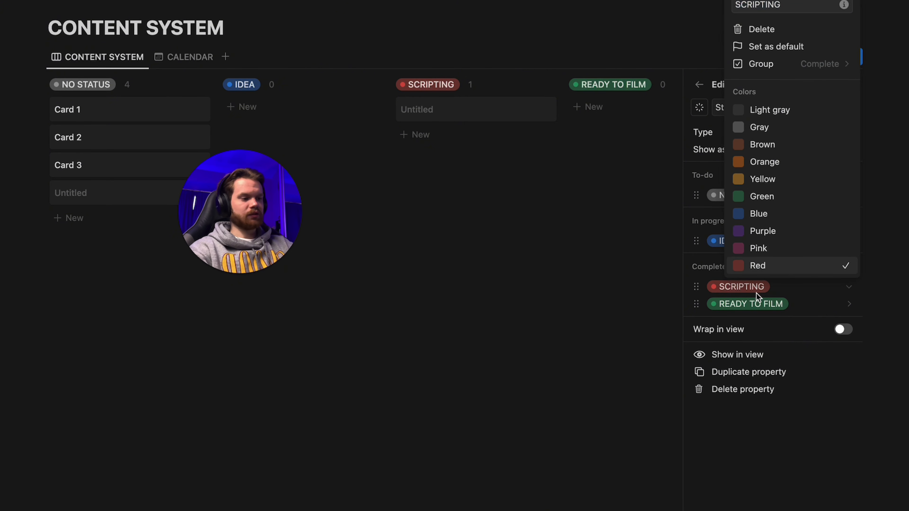
click(750, 311)
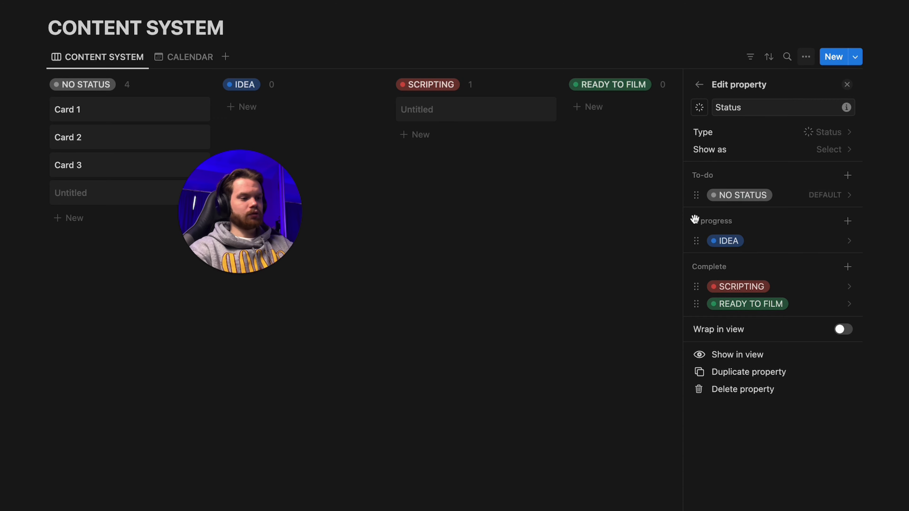
- Add a FILMED option with the color Pink below READY TO FILM in the Complete group
click(848, 267)
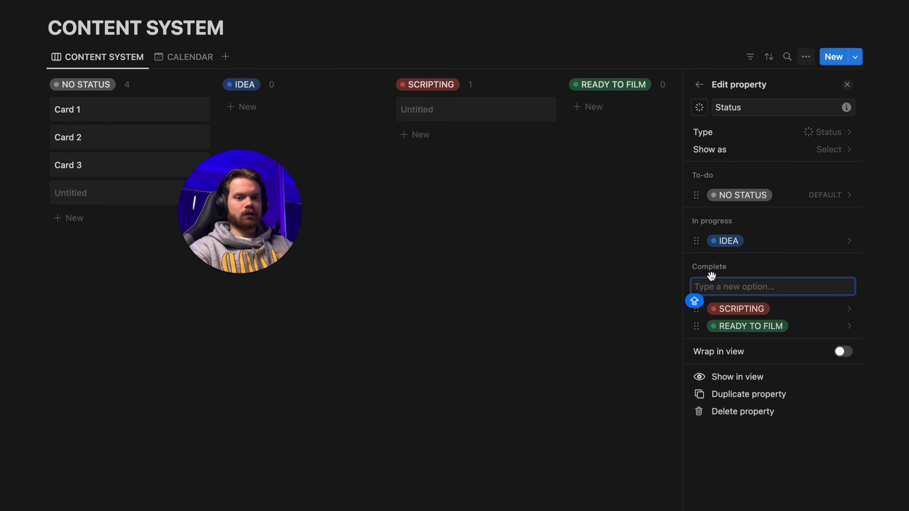
text(FIL)
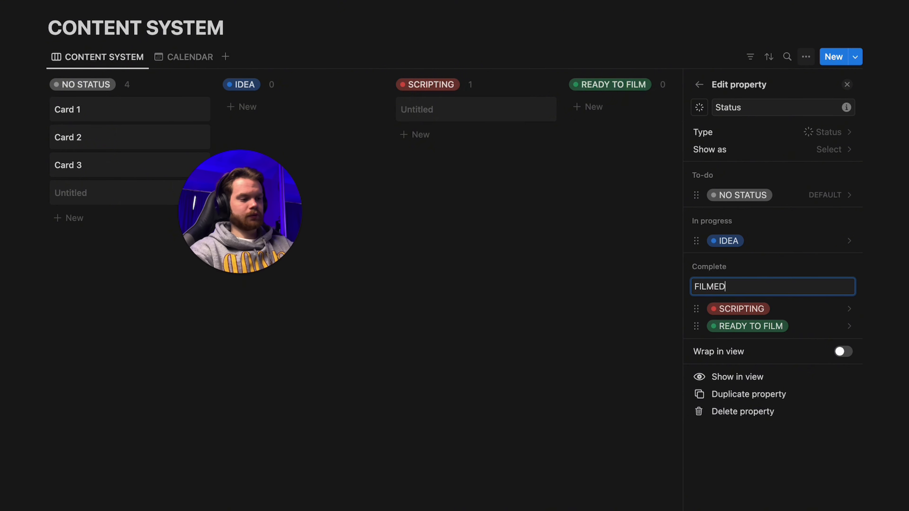
text(MED)
key(Return)
click(762, 322)
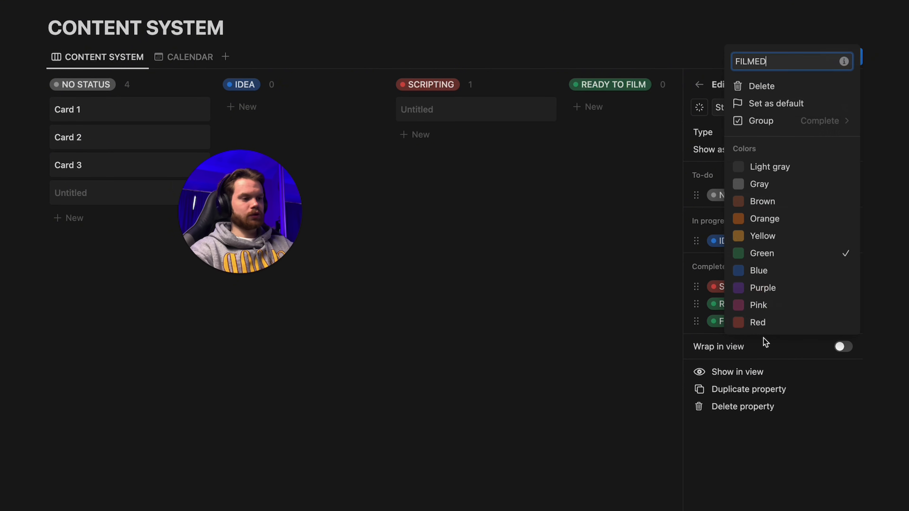
click(763, 308)
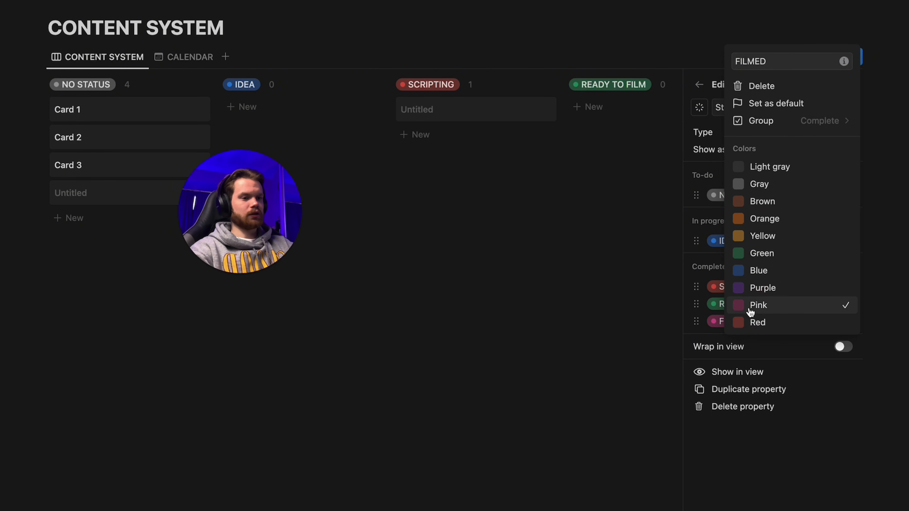
click(750, 339)
- Show the Status property on the board's cards and hide it again
click(716, 372)
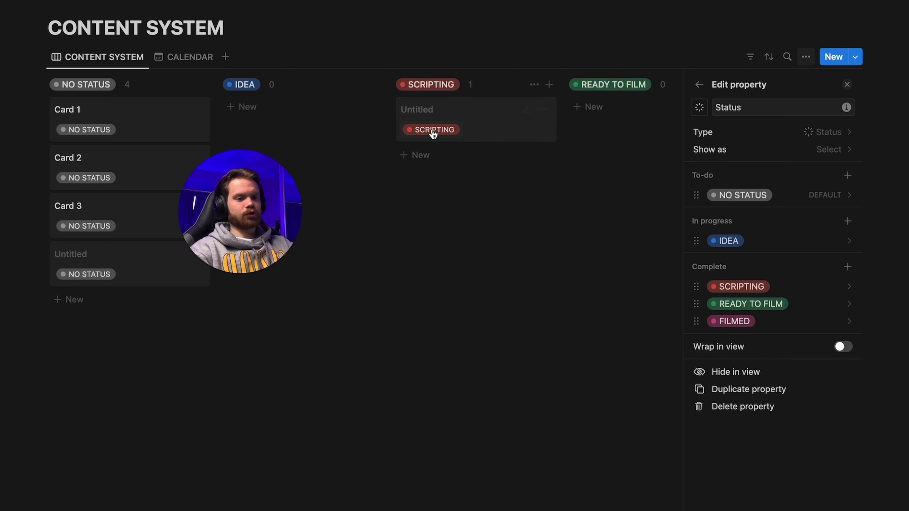
click(734, 372)
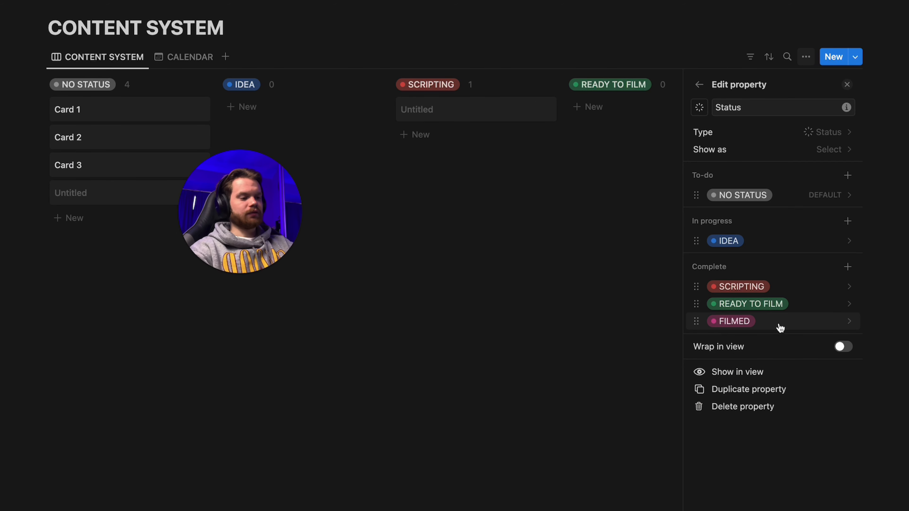
- Add a SENT TO EDITORS/EDITING option with the color Purple and place it below FILMED in the Complete group
click(847, 267)
text(SENT TO EDITORS/EDITING)
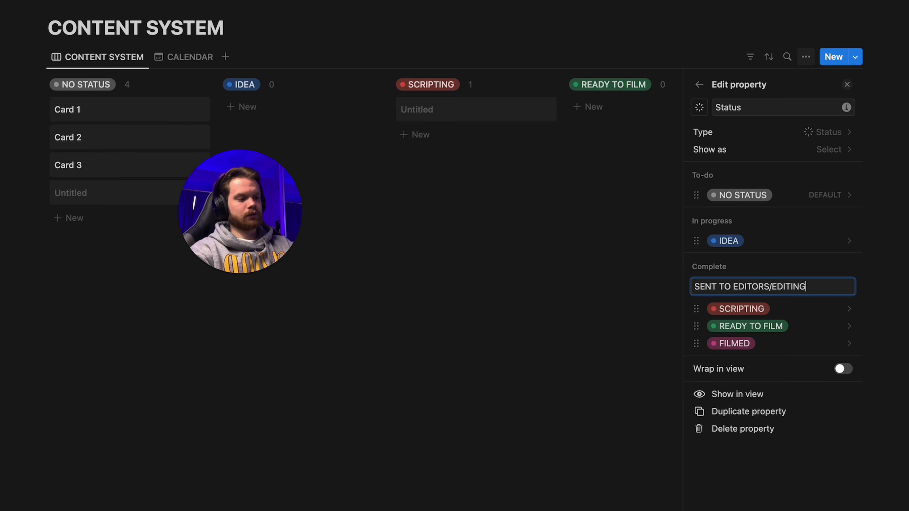
key(Return)
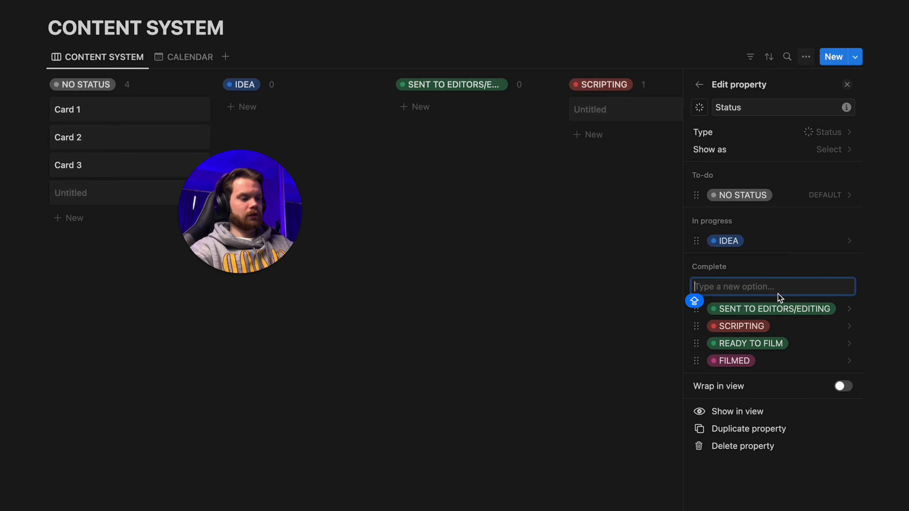
click(757, 310)
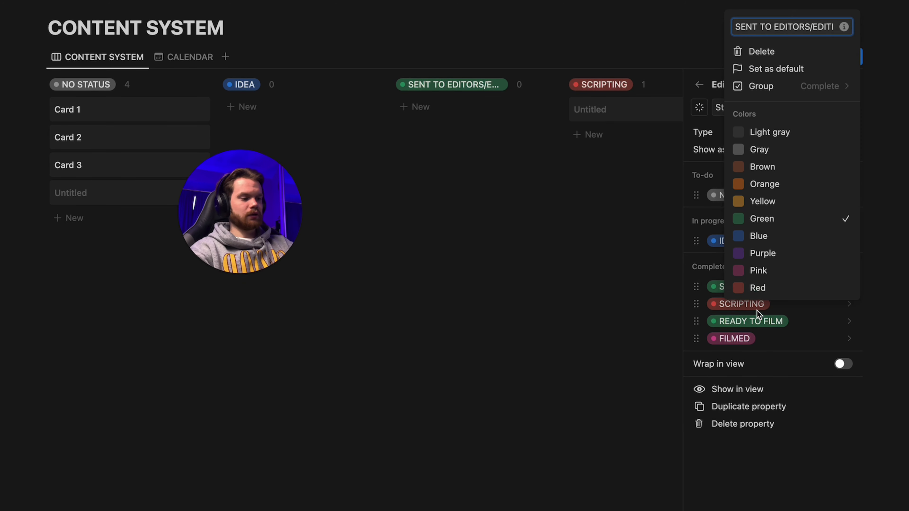
click(763, 253)
click(723, 287)
drag(697, 287, 701, 350)
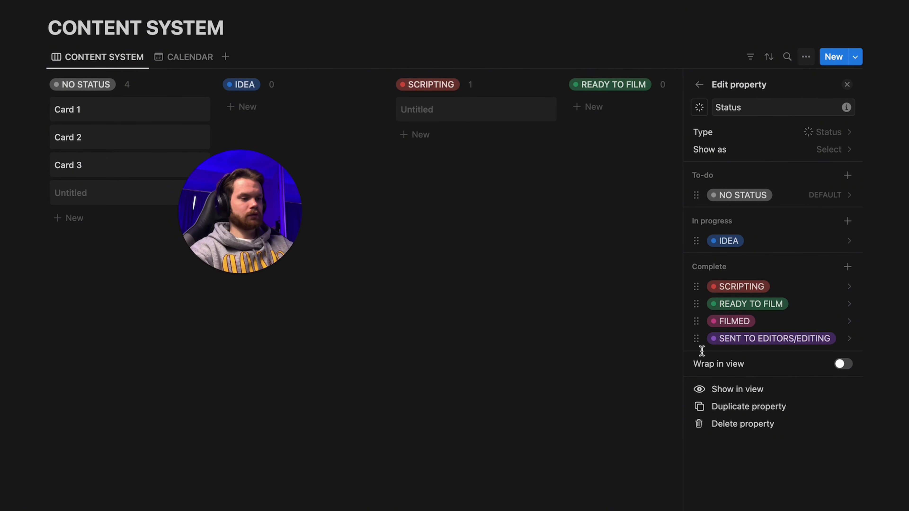
- Add a READY TO POST option with the color Blue below SENT TO EDITORS/EDITING in the Complete group
click(847, 267)
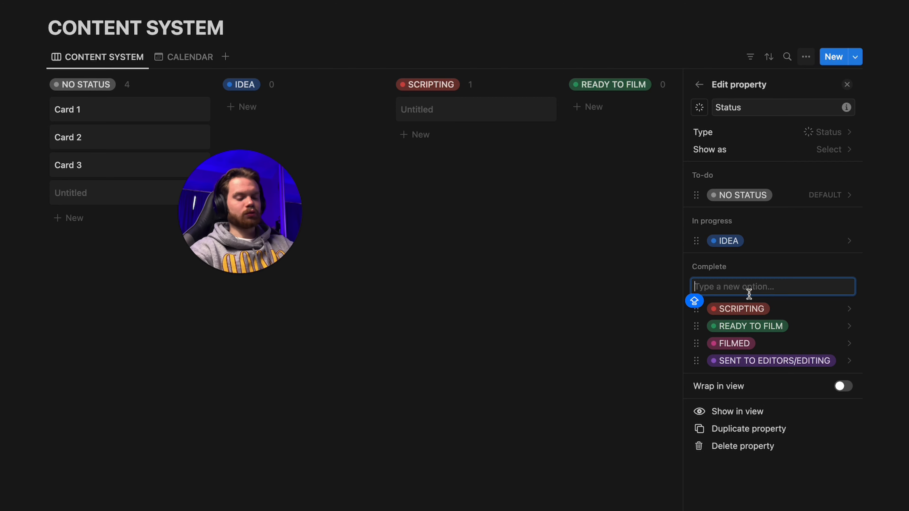
text(RE)
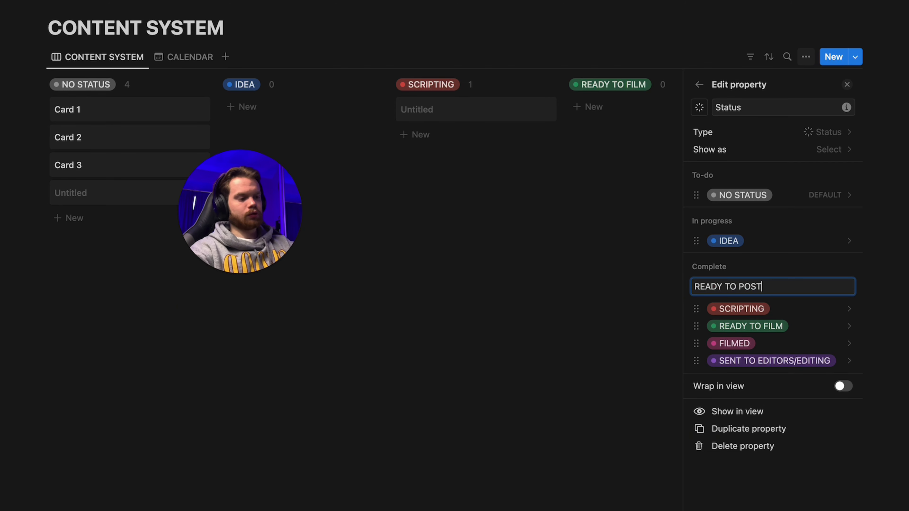
text(ADY TO POST)
key(Return)
- Add a POSTED option with the color Brown and place it last in the Complete group
click(847, 267)
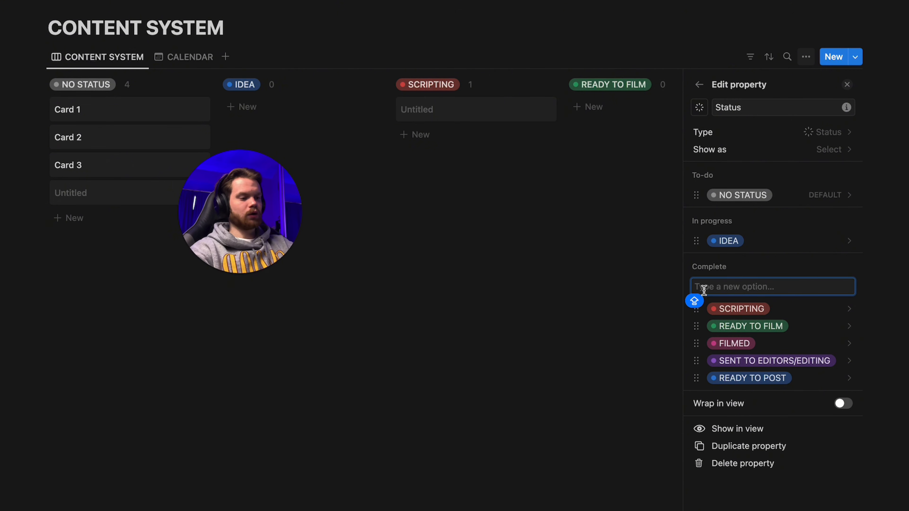
text(POSTED)
key(Return)
click(731, 290)
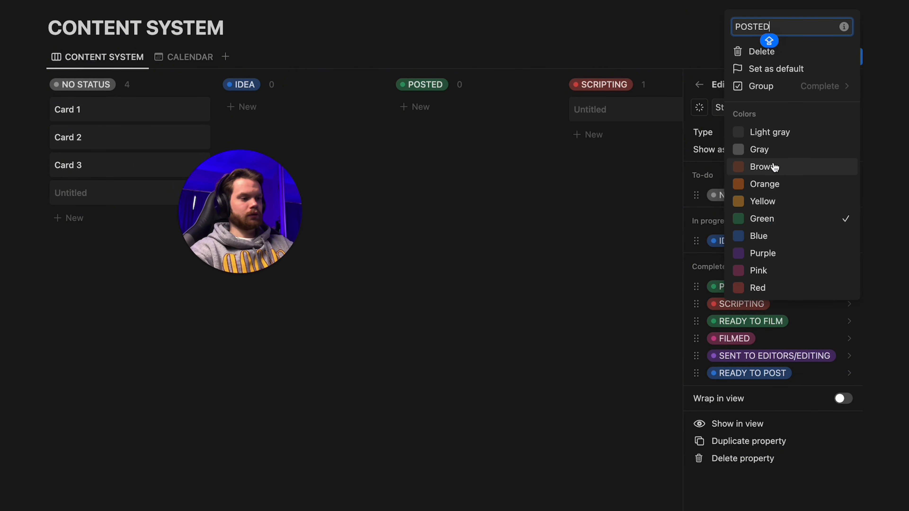
click(774, 167)
click(712, 287)
drag(712, 287, 712, 376)
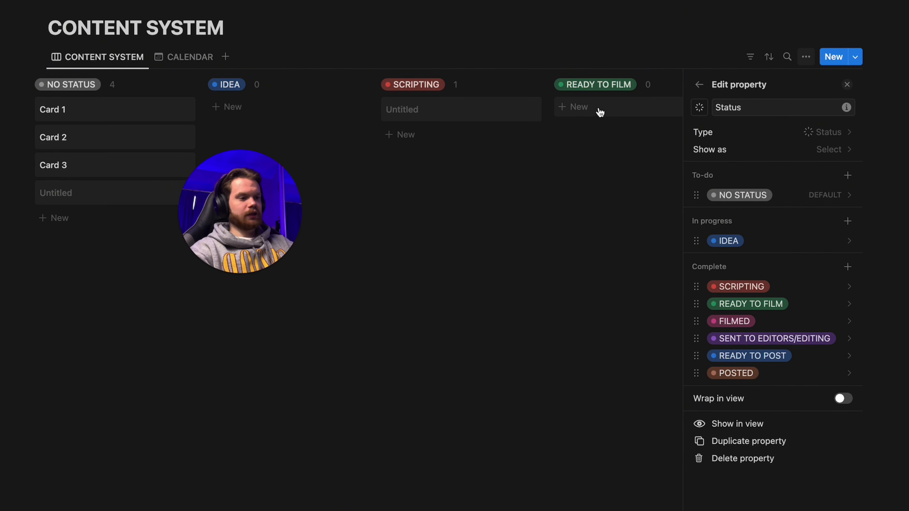
- Review the board's new status columns and the Status property's Show as choices, and close the property settings
scroll(600, 112, right, 10)
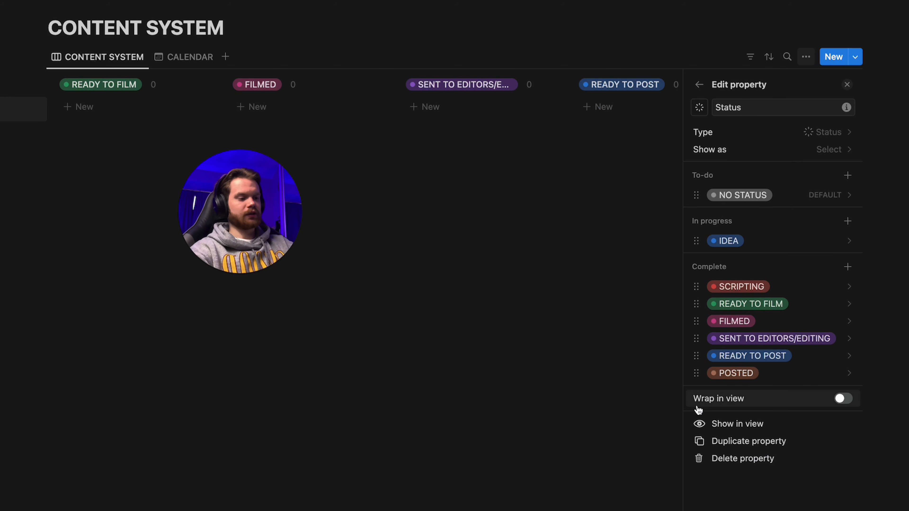
double_click(745, 114)
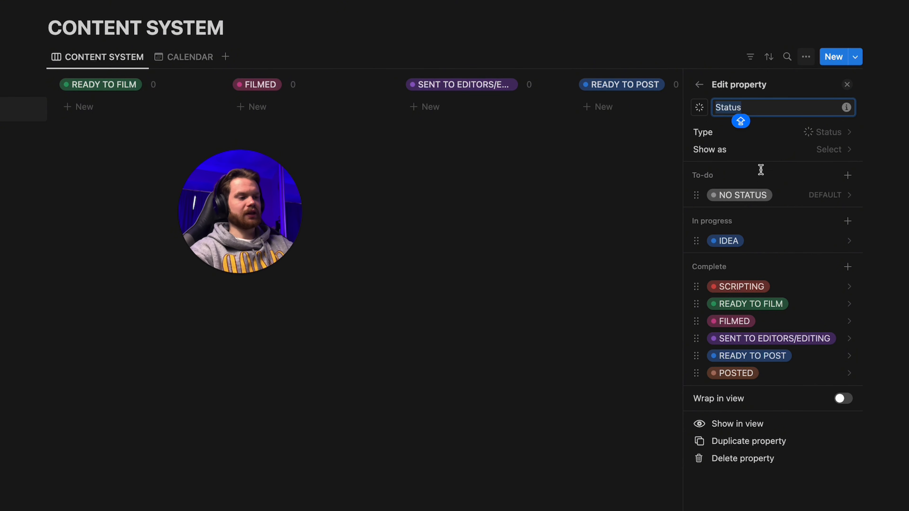
click(814, 148)
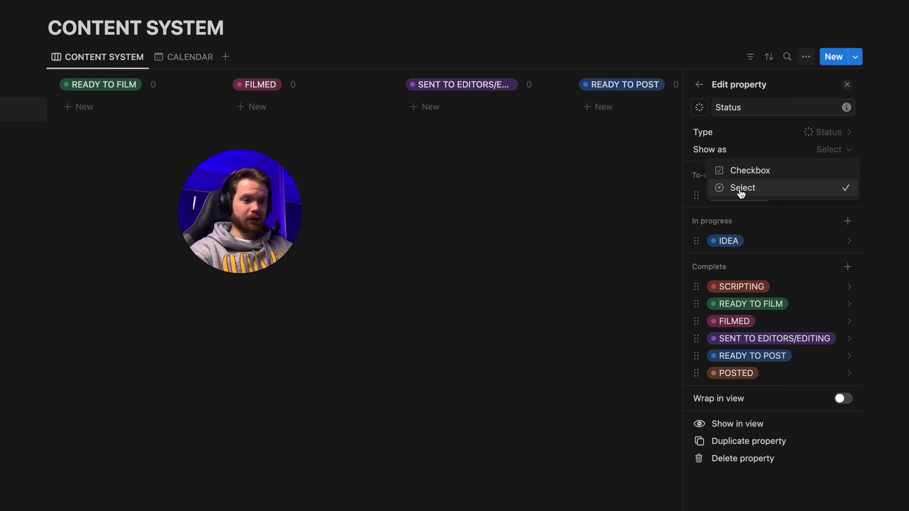
click(589, 205)
click(699, 85)
click(660, 118)
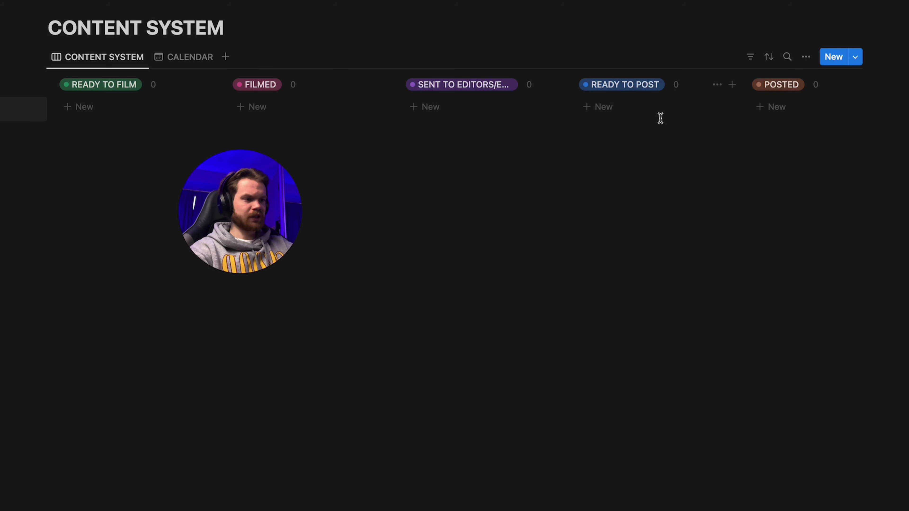
- Move Card 1 from the NO STATUS column to the IDEA column and open the card
scroll(613, 139, left, 12)
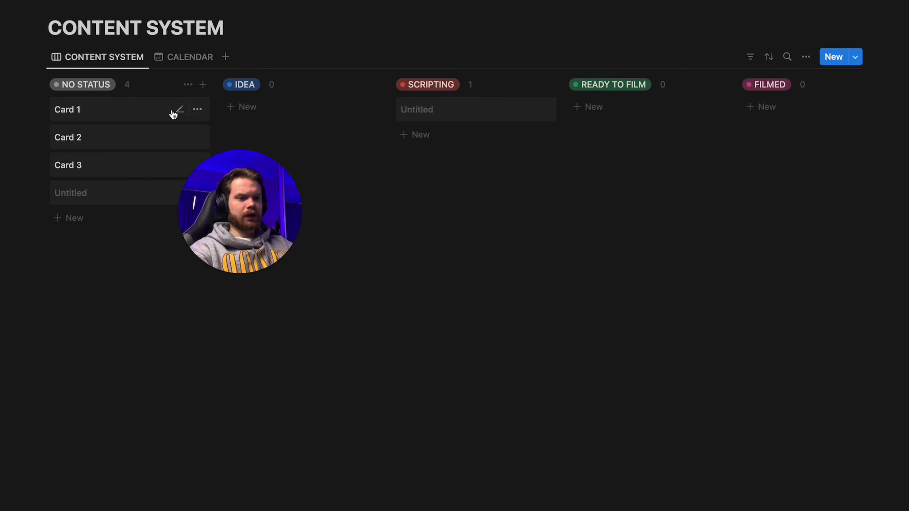
drag(173, 114, 285, 118)
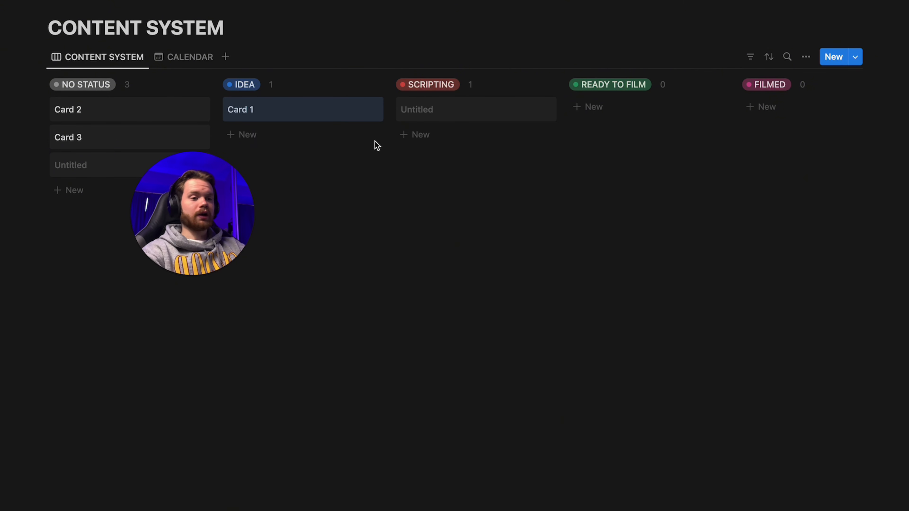
click(285, 115)
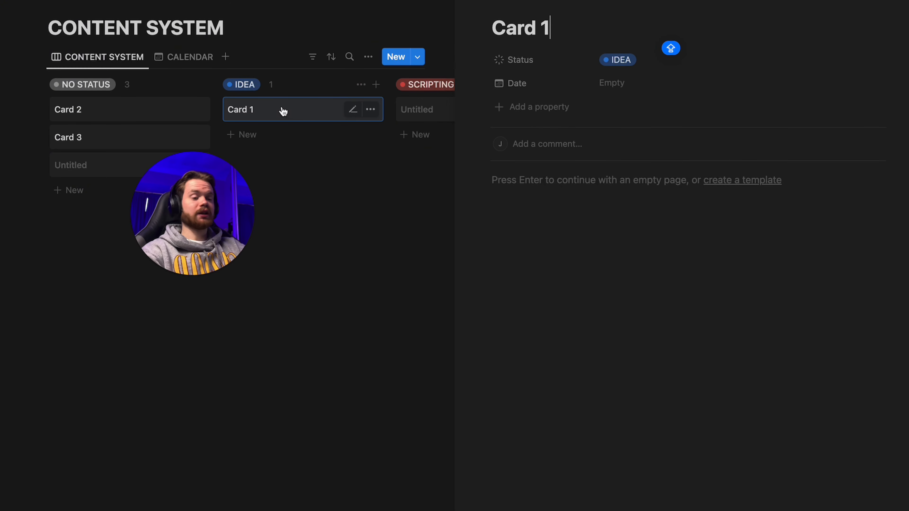
- Add a Select property named CONTENT TYPE to Card 1
click(548, 107)
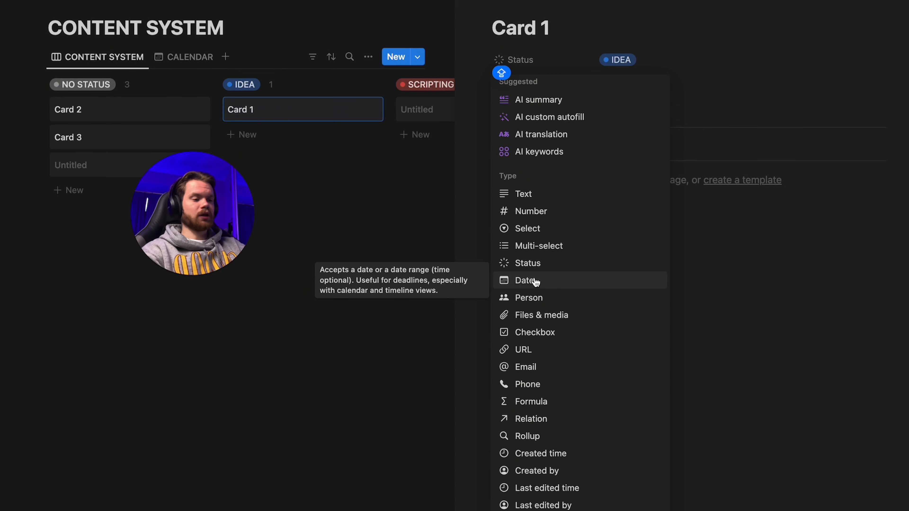
click(536, 282)
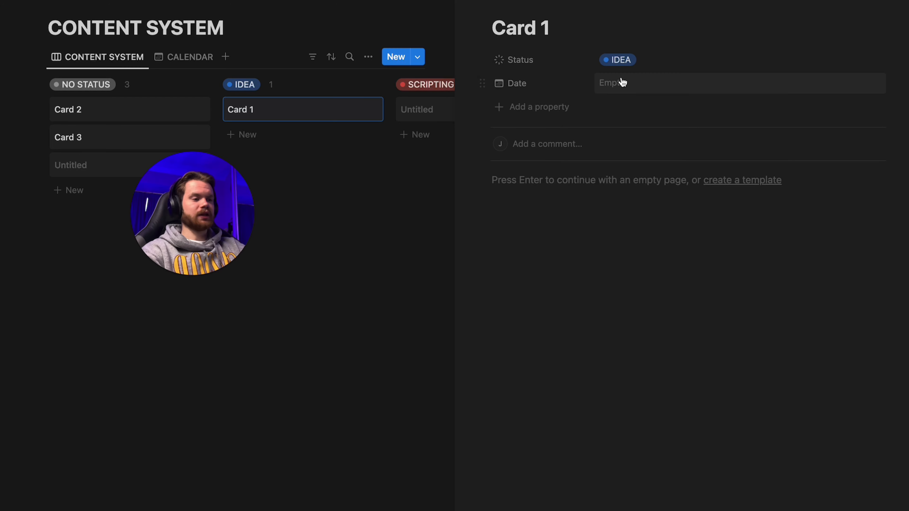
click(552, 107)
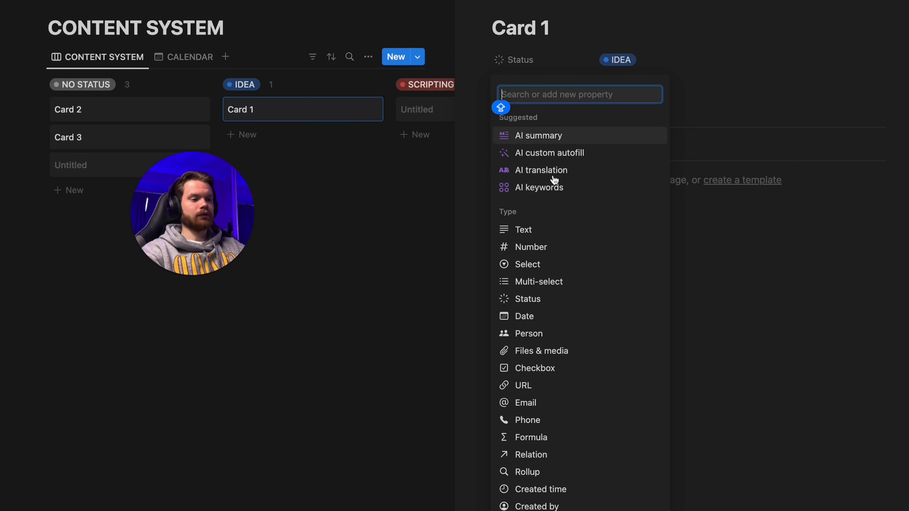
scroll(559, 243, down, 2)
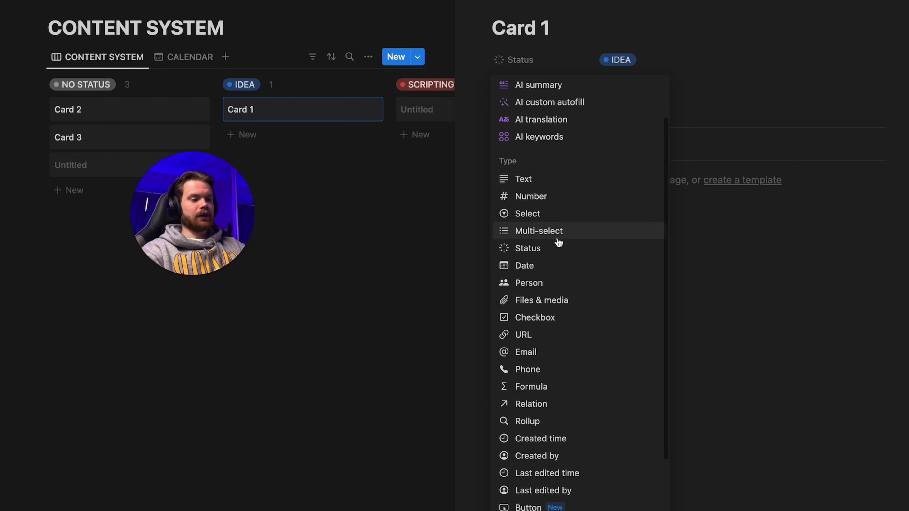
click(549, 215)
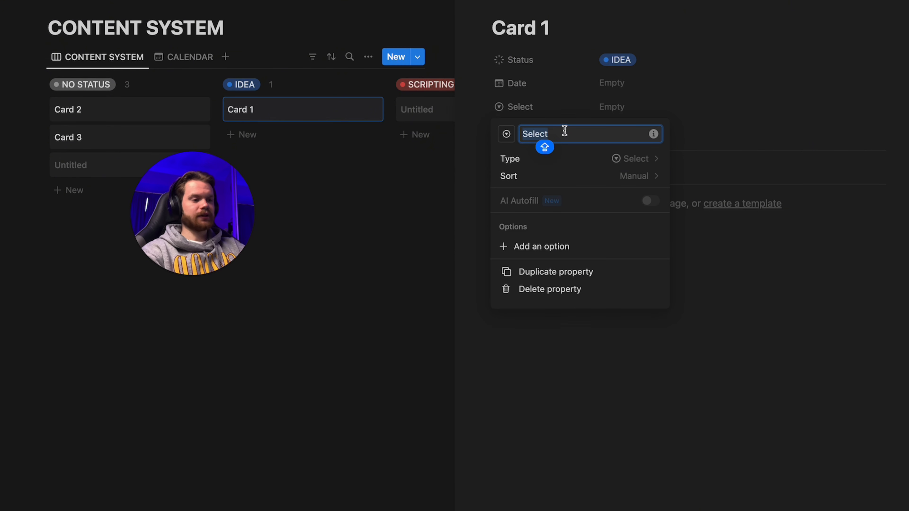
key(Caps_Lock)
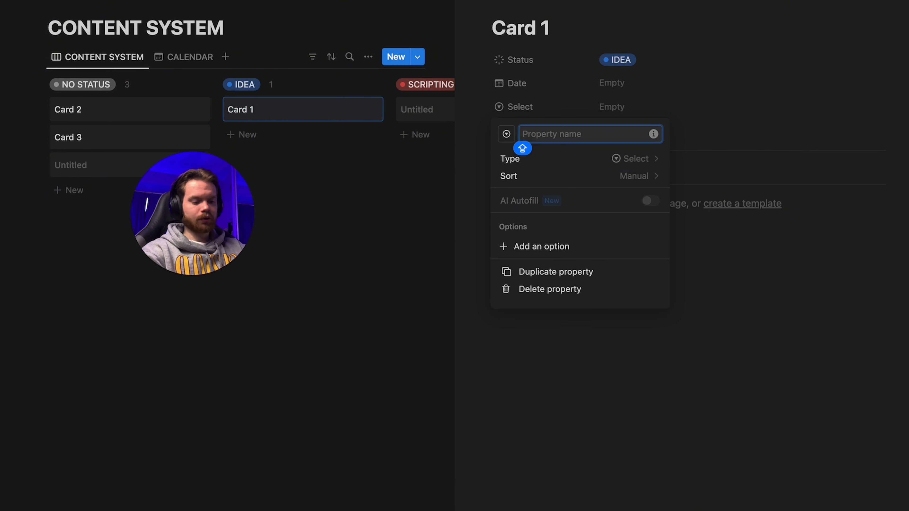
text(CONTENT TYPE)
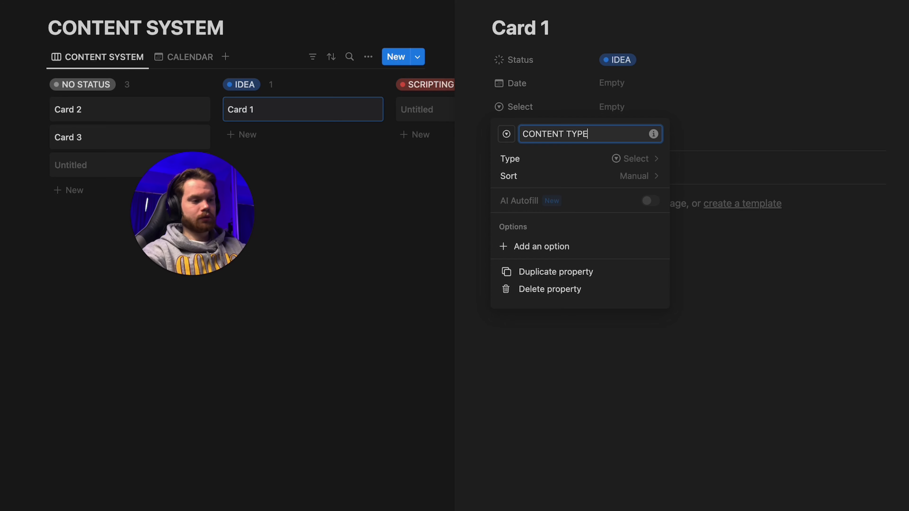
key(Return)
click(708, 79)
- Create the option VALUE in Card 1's CONTENT TYPE property
click(631, 82)
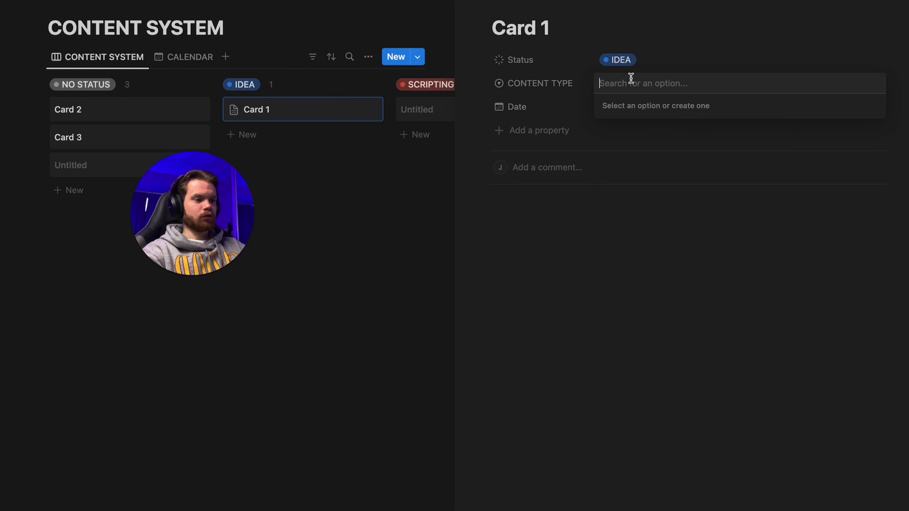
key(Caps_Lock)
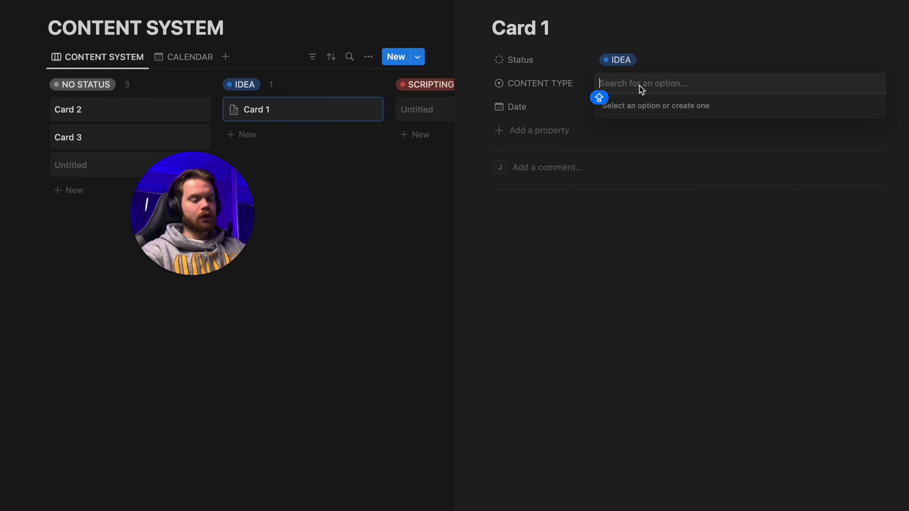
text(VALUE)
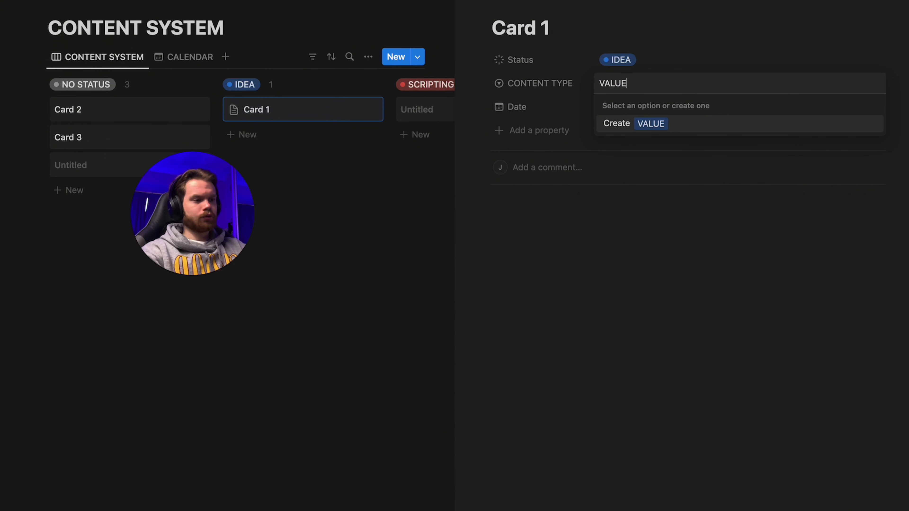
click(675, 122)
- Create a MANY CHAT option in the CONTENT TYPE property and assign it to Card 1
click(641, 84)
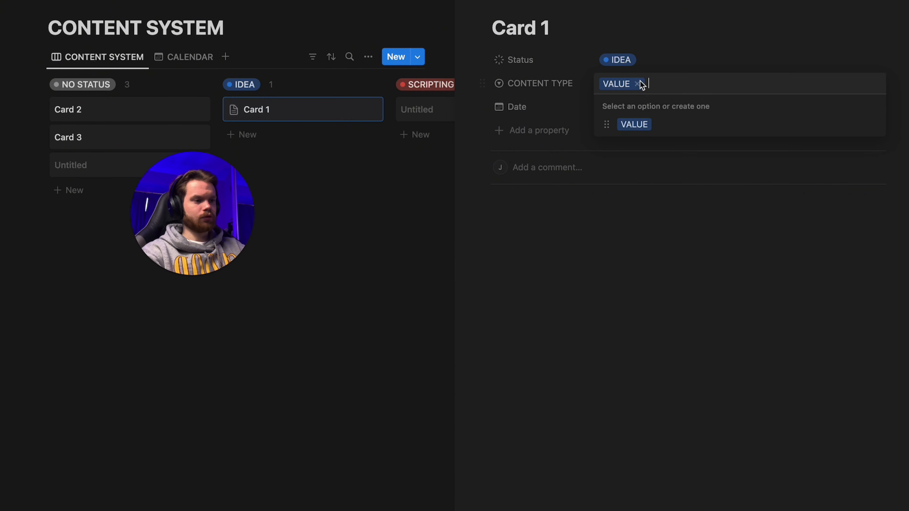
text(MNAY)
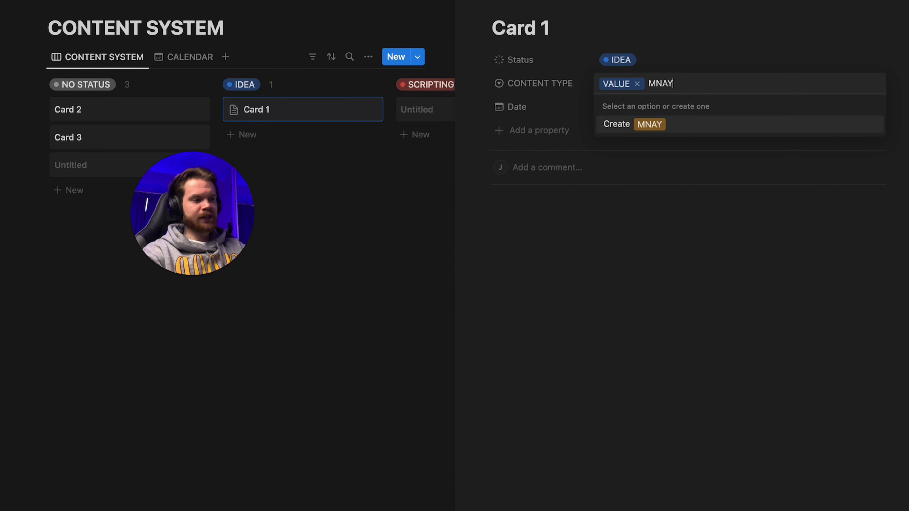
key(BackSpace)
key(BackSpace)
key(BackSpace)
key(BackSpace)
text(ANY CHAT)
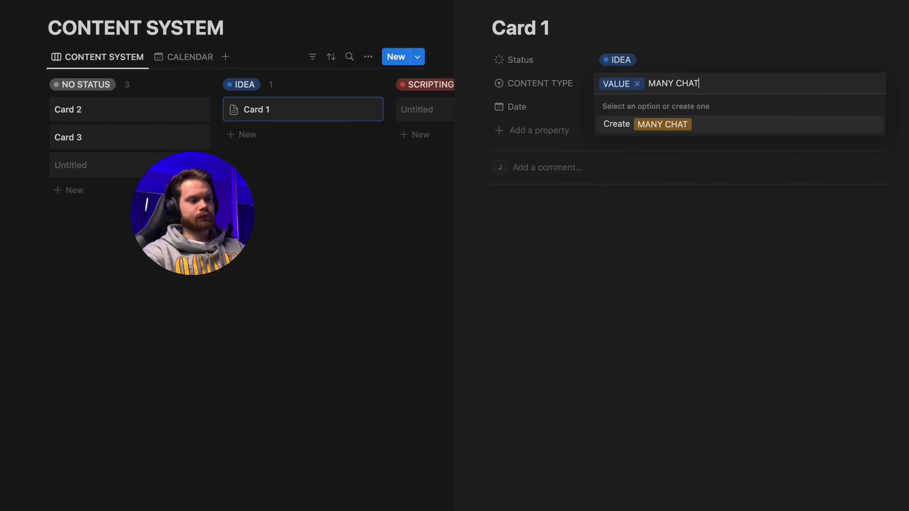
click(666, 122)
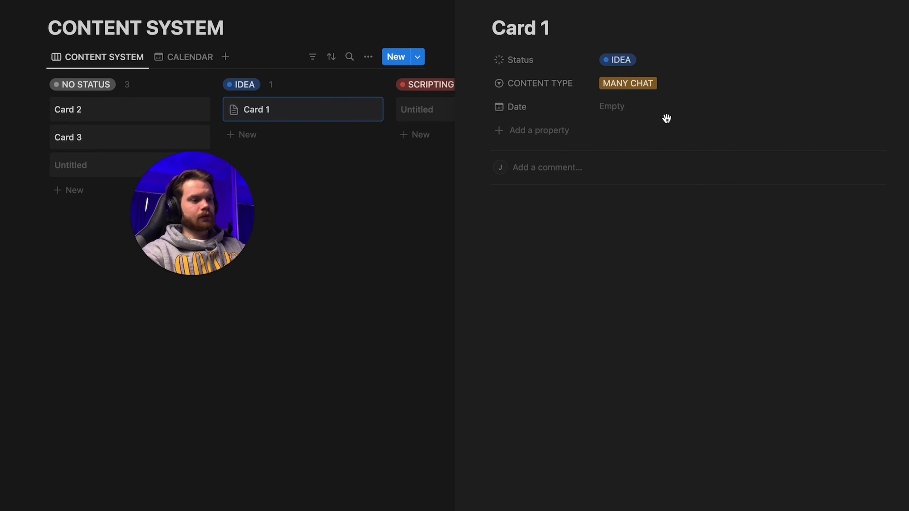
- Create an INSPO/ENTERTAINMENT option in the CONTENT TYPE property and assign it to Card 1
click(664, 86)
text(IN)
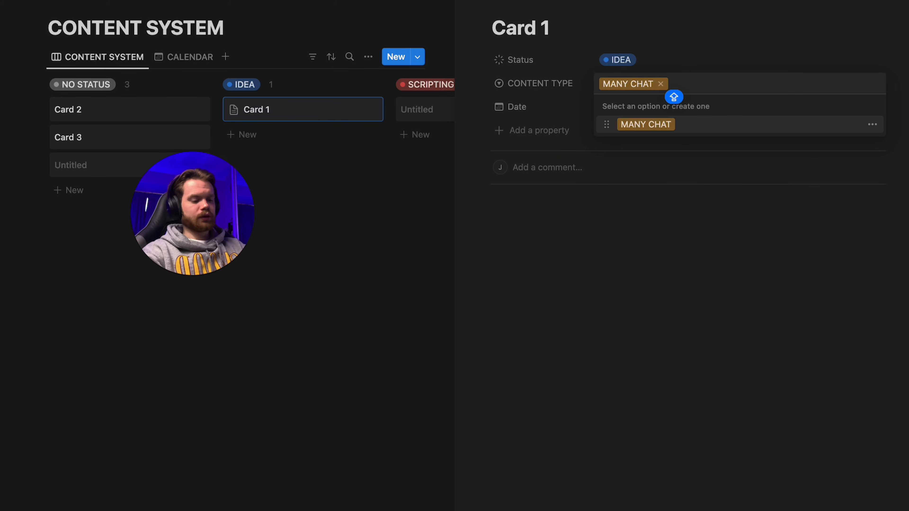
text(SPO)
key(Caps_Lock)
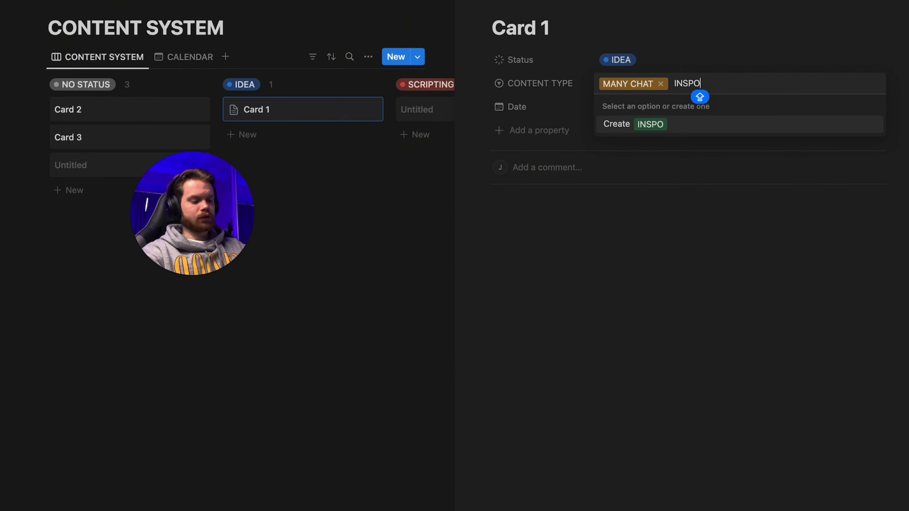
text(/ENTERIANT)
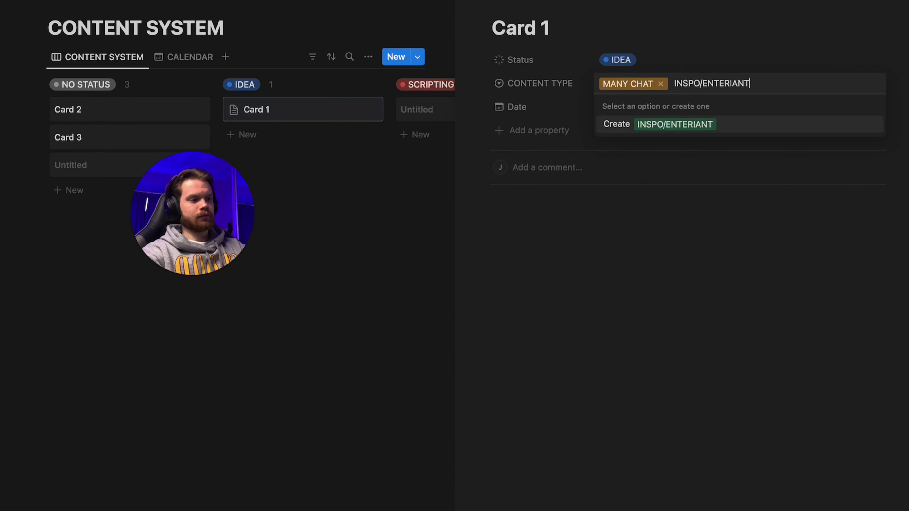
key(BackSpace)
key(BackSpace)
key(BackSpace)
text(TAINMENT)
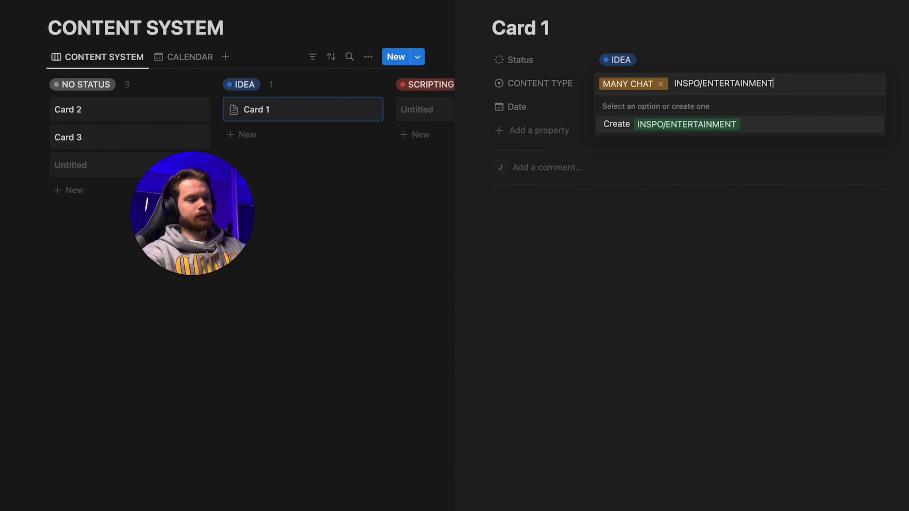
key(Return)
- View the CONTENT TYPE options and the color choices for VALUE, and close Card 1 without changing them
click(695, 86)
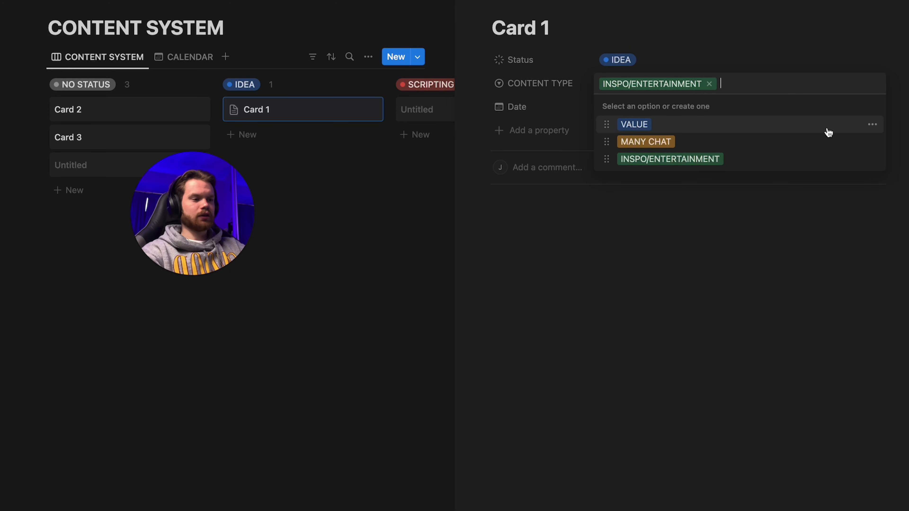
click(871, 125)
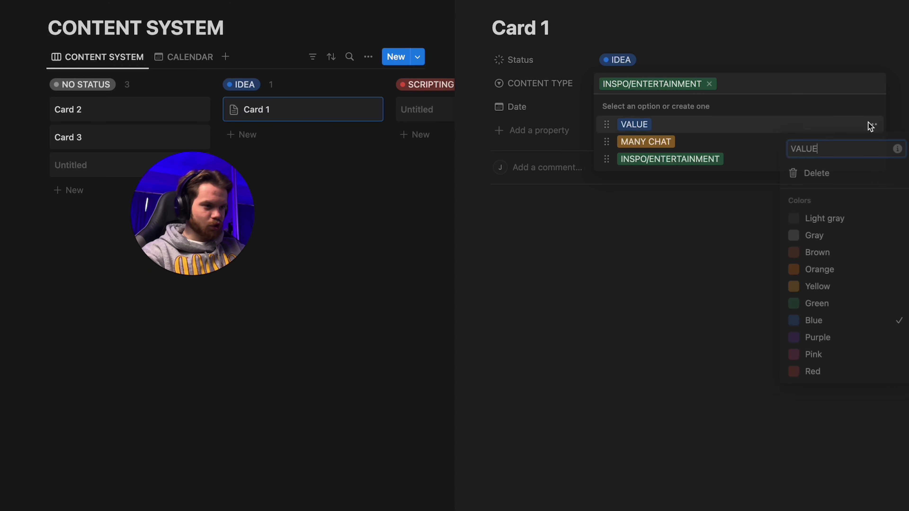
click(639, 304)
click(538, 220)
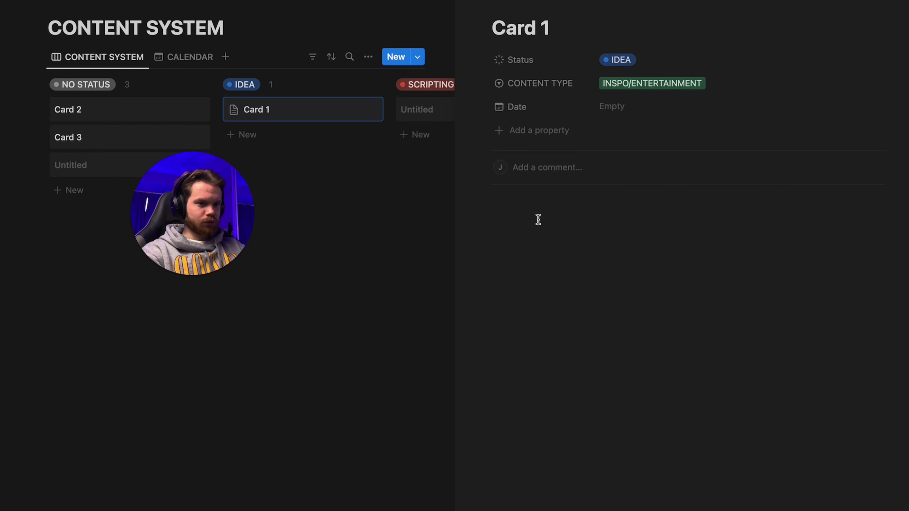
click(549, 82)
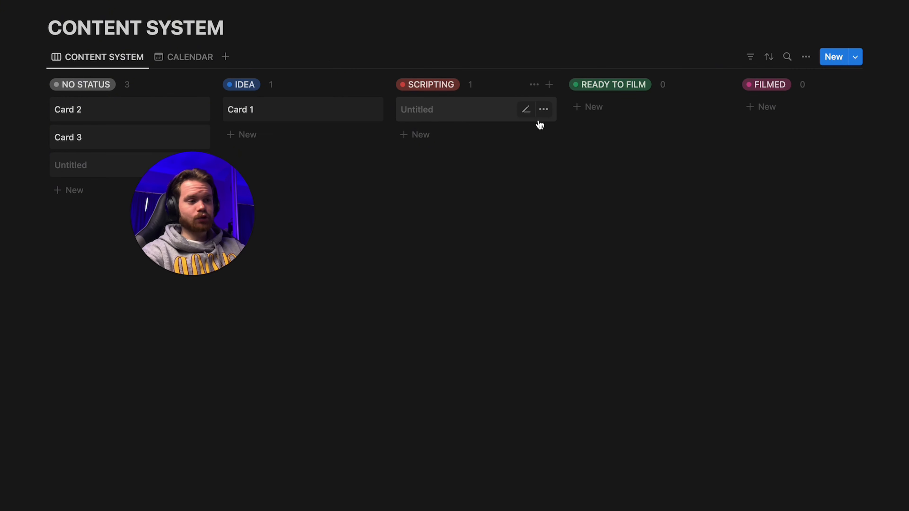
- Open the board's property visibility settings, try showing Status and Date on the cards, and hide both again
click(807, 58)
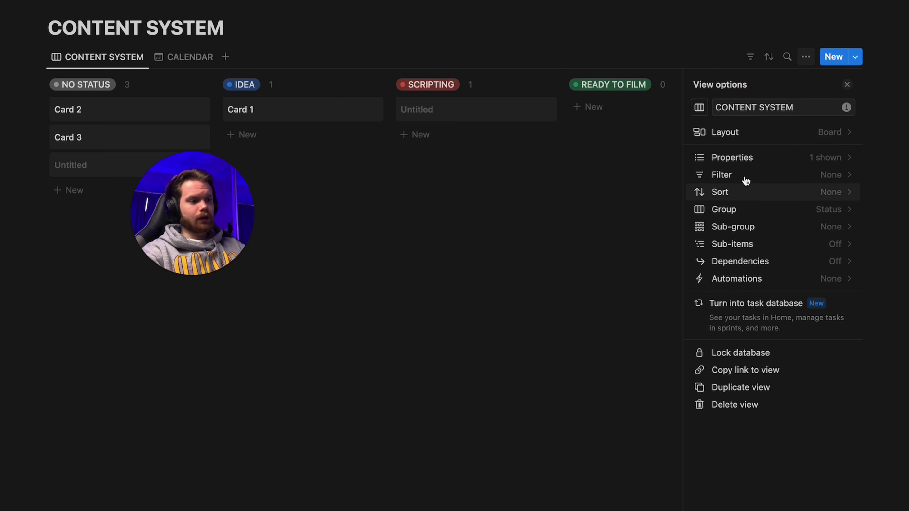
click(753, 160)
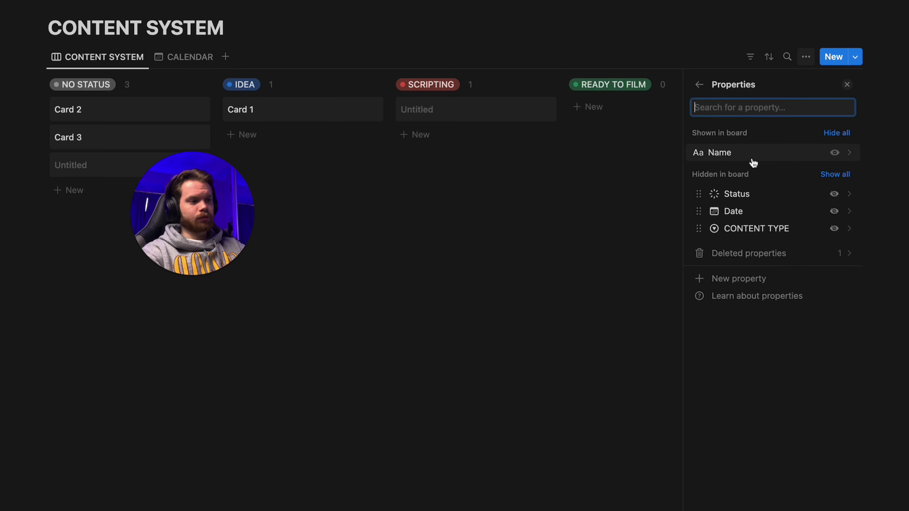
click(834, 194)
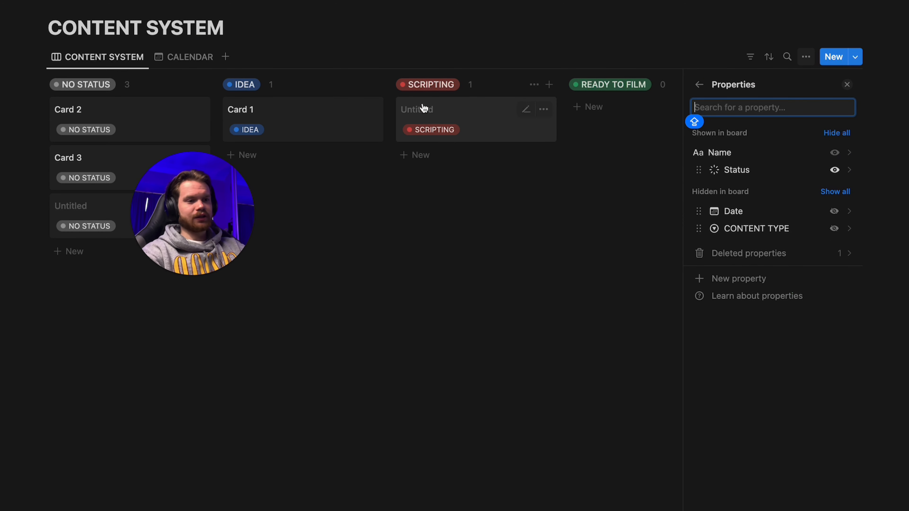
click(834, 211)
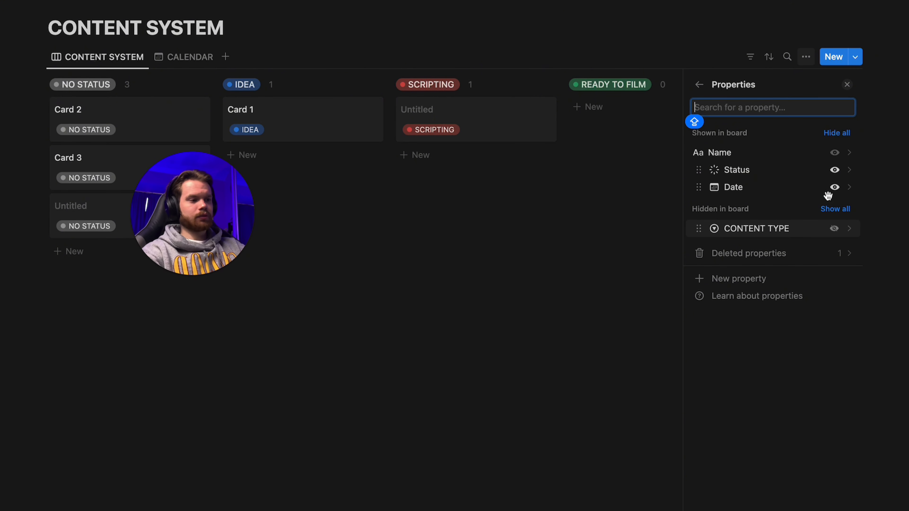
click(835, 187)
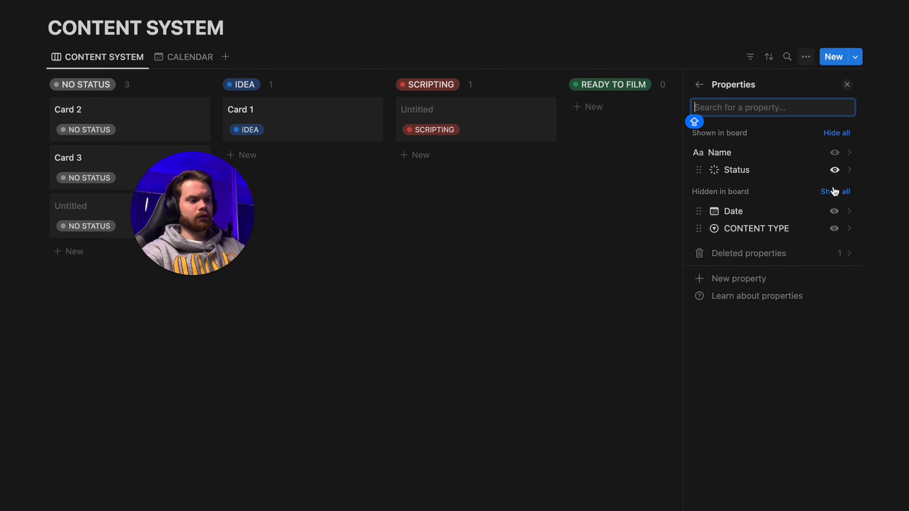
click(835, 171)
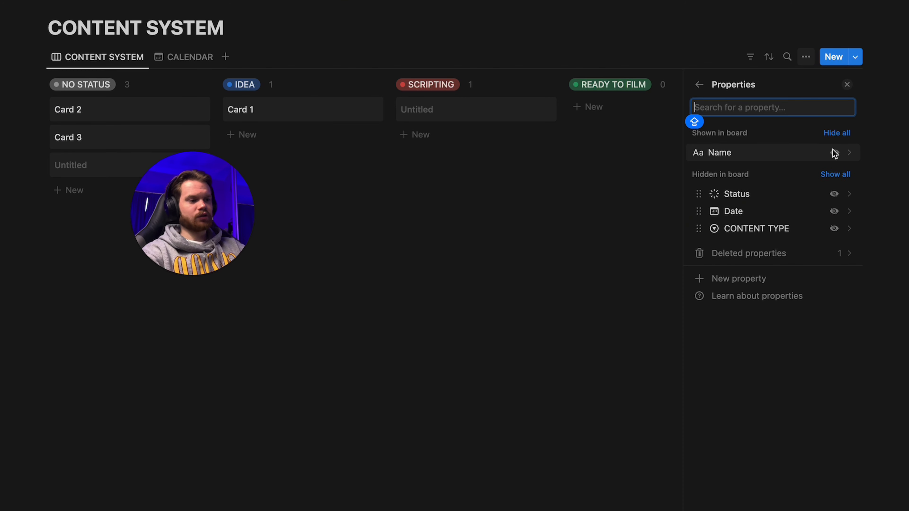
- Show the Date and CONTENT TYPE properties on the board's cards, leaving Status hidden
click(835, 193)
click(835, 212)
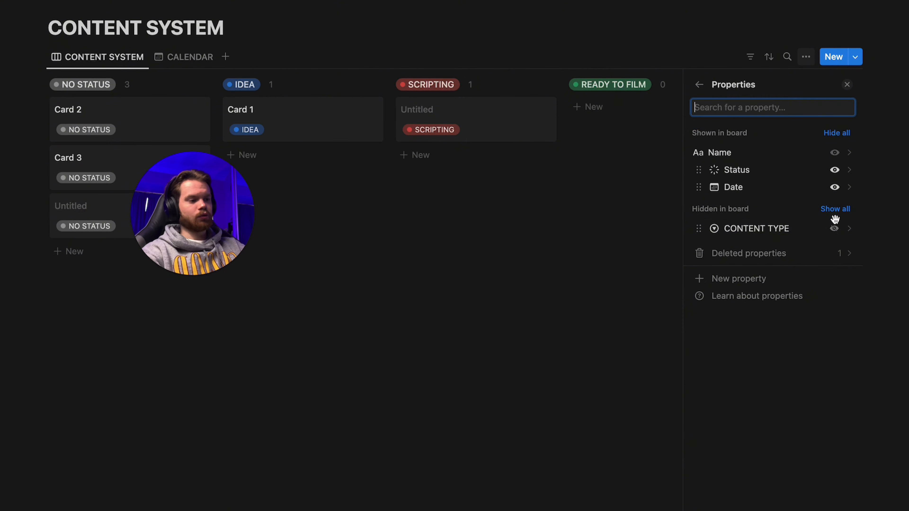
click(834, 229)
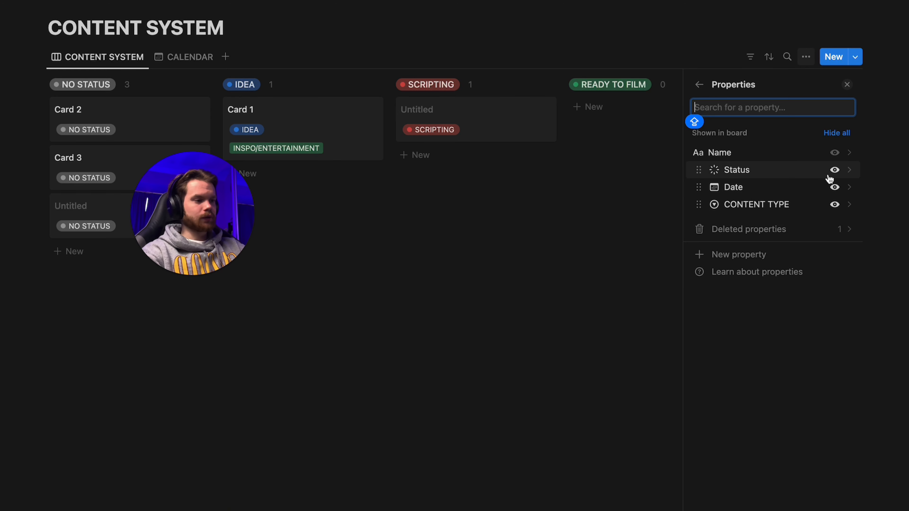
click(834, 170)
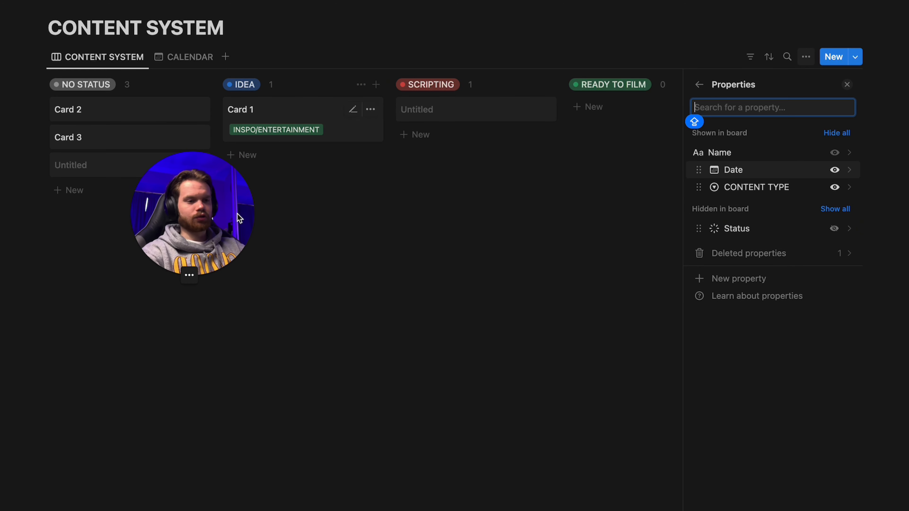
drag(236, 214, 174, 271)
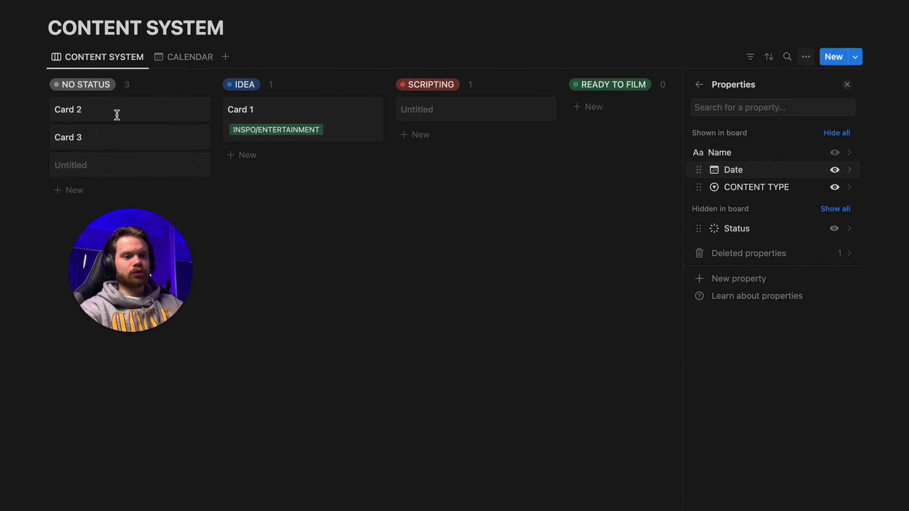
- Open Card 1 and set its Date property to June 19, 2024
click(290, 120)
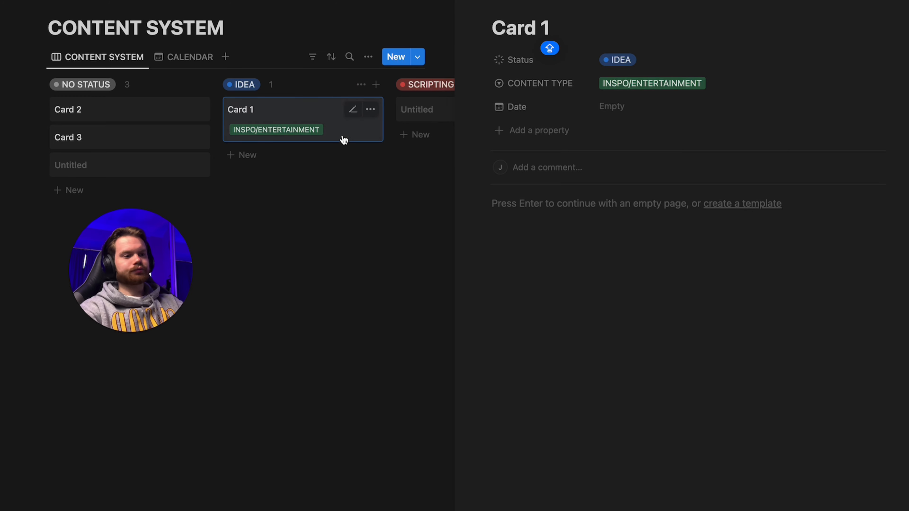
click(614, 107)
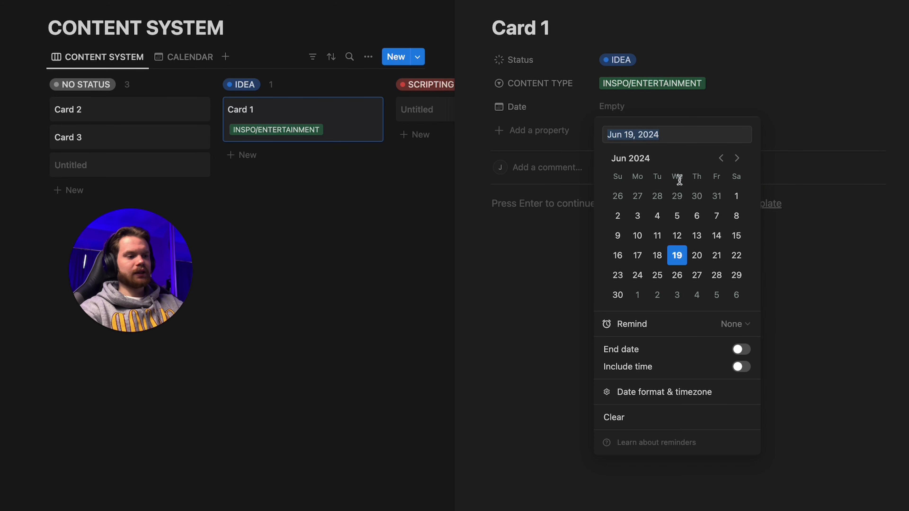
click(677, 255)
click(258, 138)
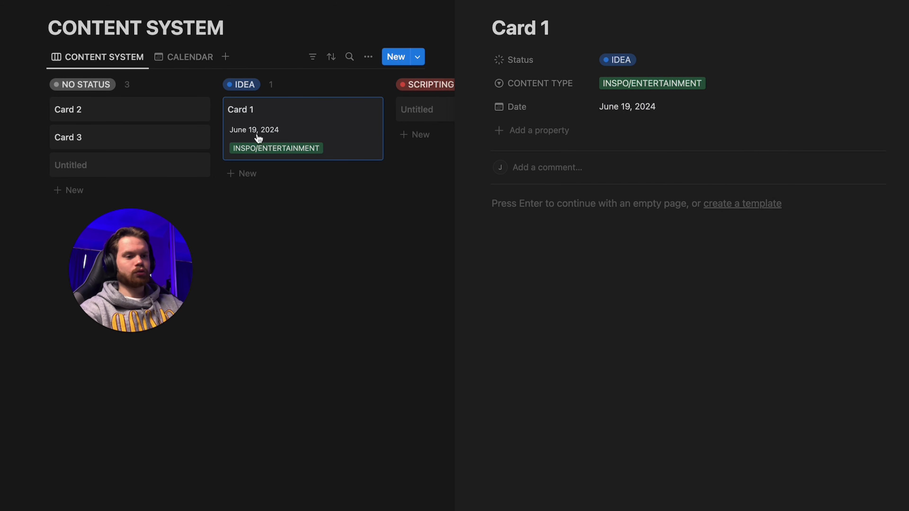
- Switch to the CALENDAR view to check Card 1's placement and dismiss the Get Notion Calendar suggestion
click(178, 58)
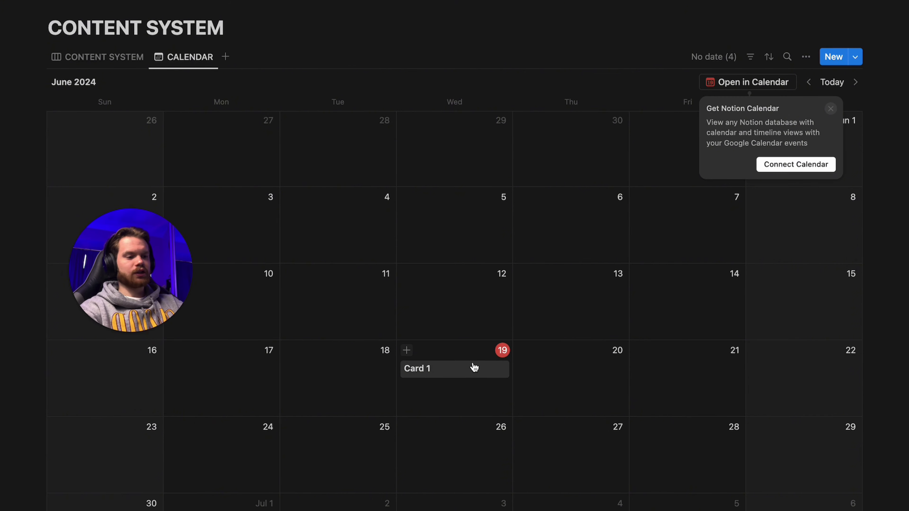
scroll(475, 367, down, 3)
scroll(481, 282, up, 3)
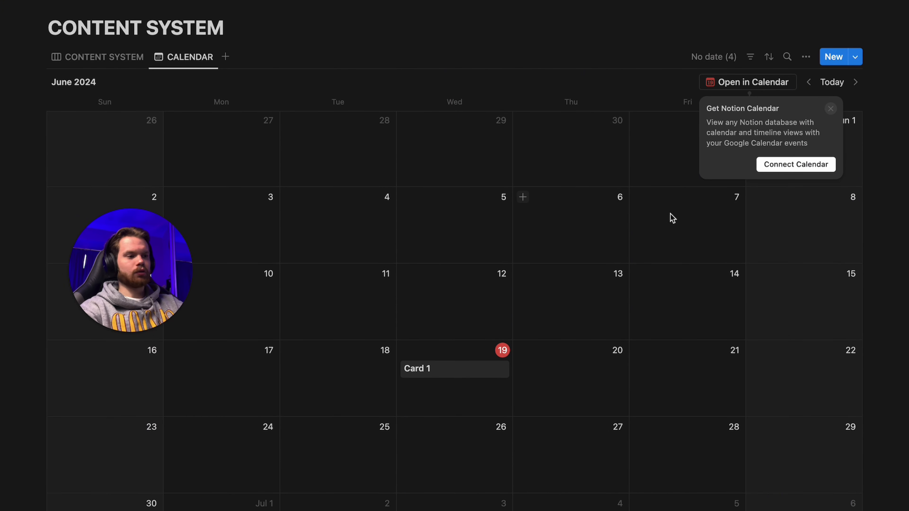
click(831, 108)
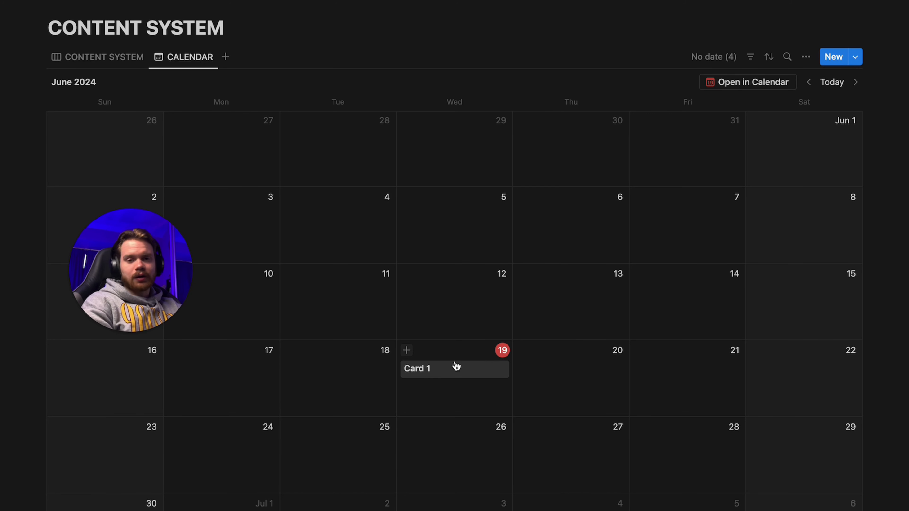
- Look over the June 2024 calendar and compare it with the CONTENT SYSTEM board
scroll(408, 384, down, 5)
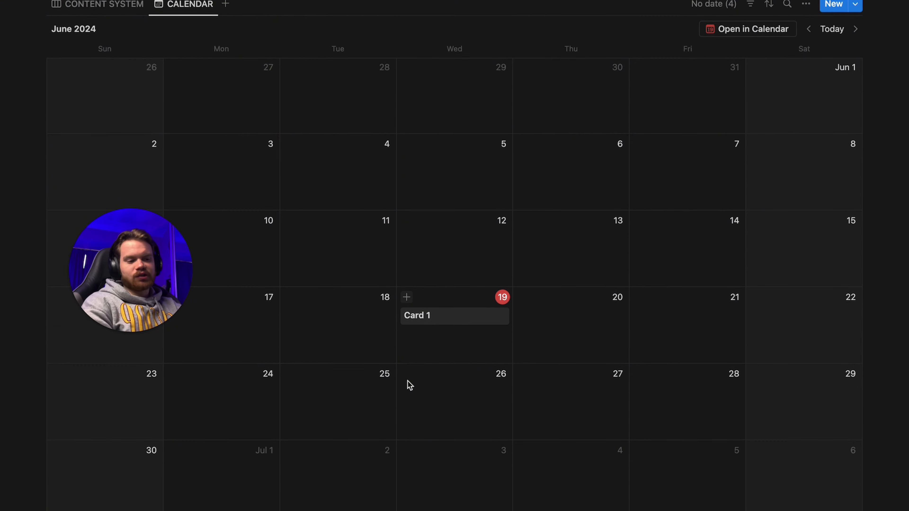
scroll(447, 219, up, 5)
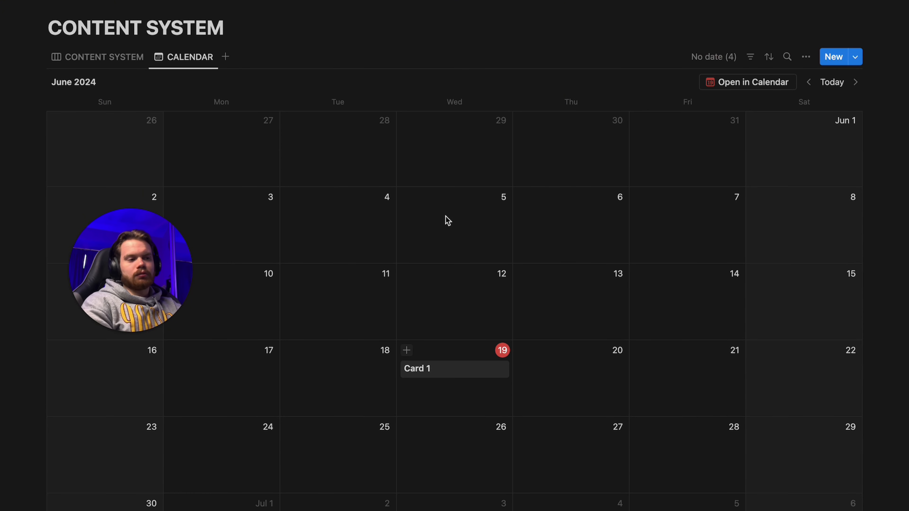
scroll(448, 220, down, 1)
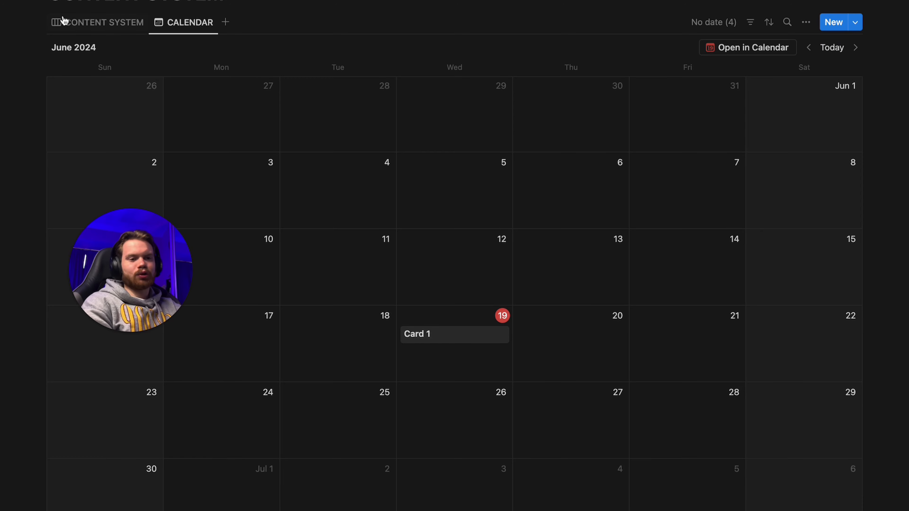
click(71, 23)
click(184, 60)
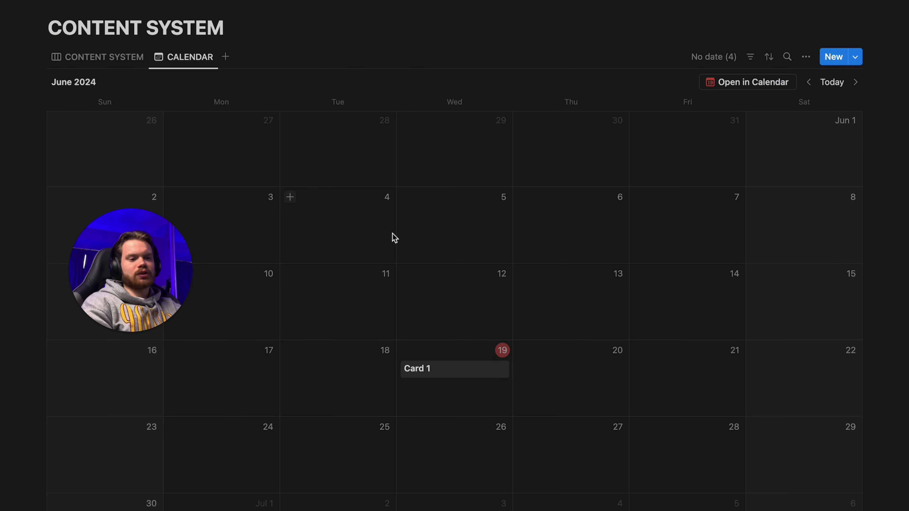
scroll(416, 379, down, 10)
scroll(489, 359, up, 10)
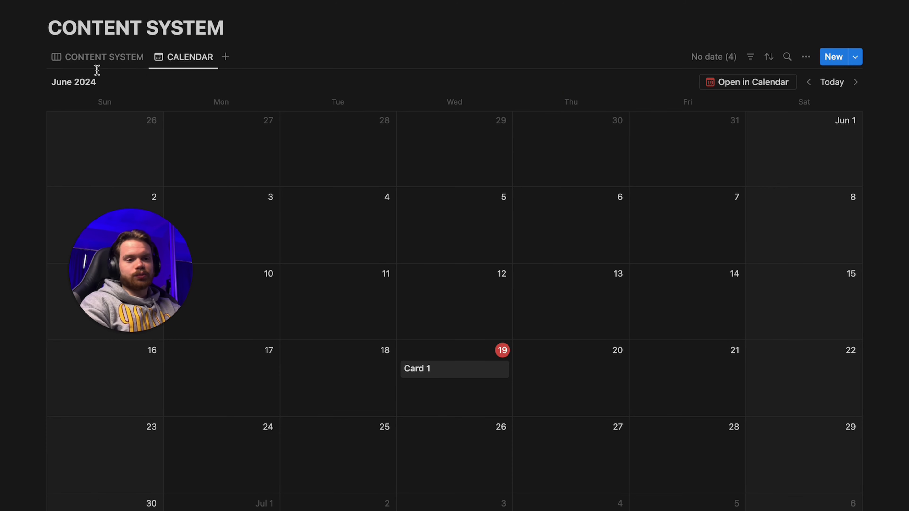
- Return to the CONTENT SYSTEM board and review Card 1's properties and the board's view options
click(92, 60)
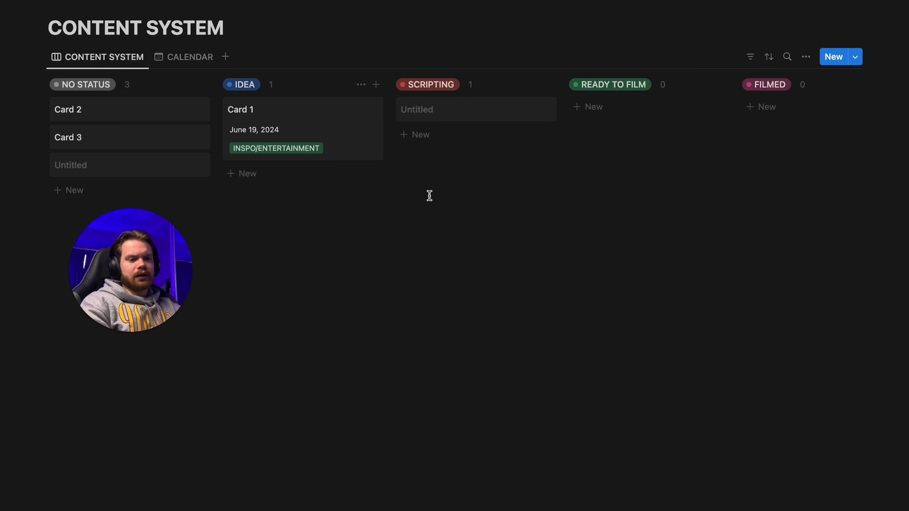
click(296, 128)
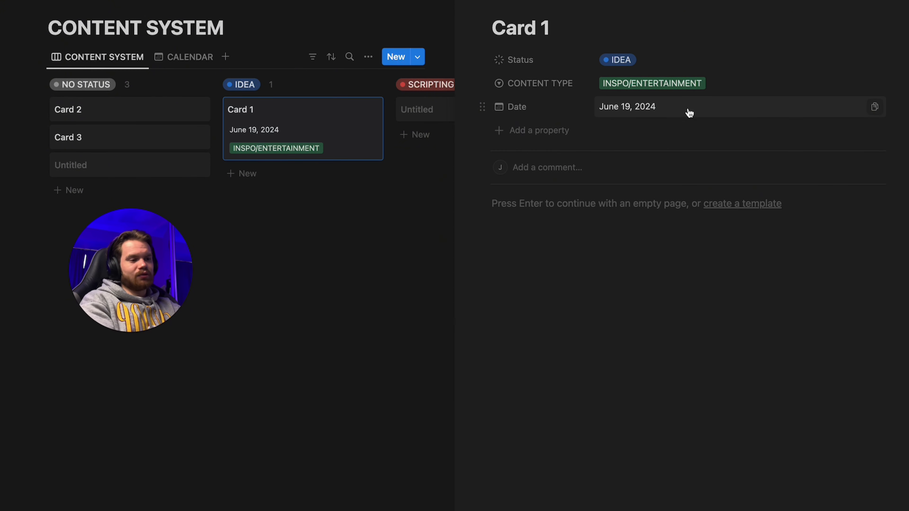
click(384, 308)
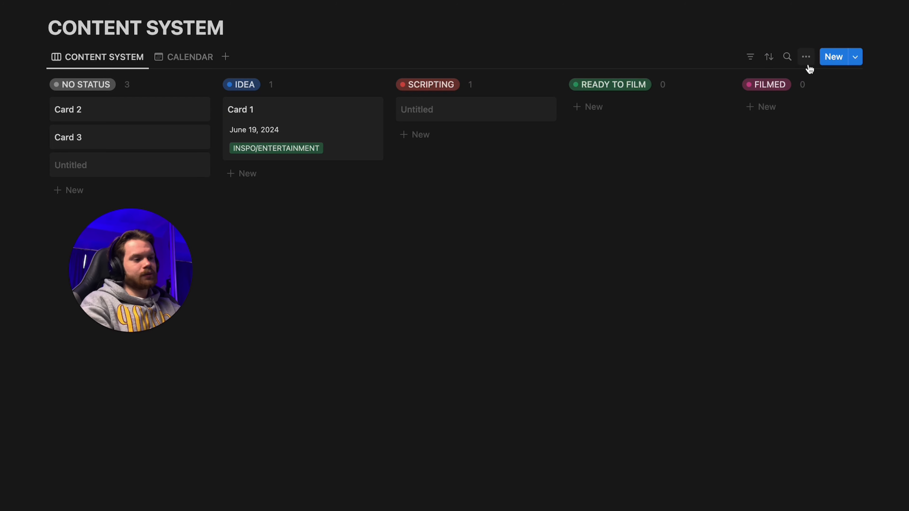
click(807, 62)
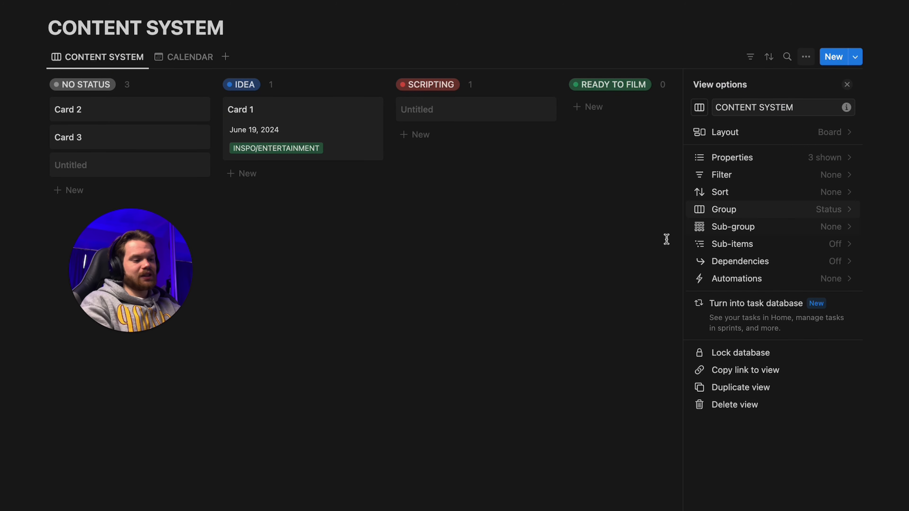
click(576, 303)
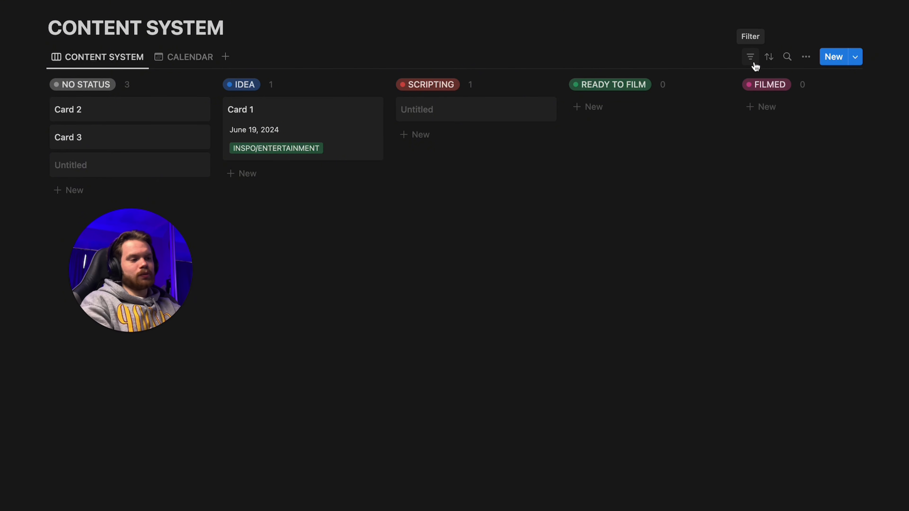
- Draft an automation triggered by any Status edit, browse its available actions, and leave it without creating it
click(811, 63)
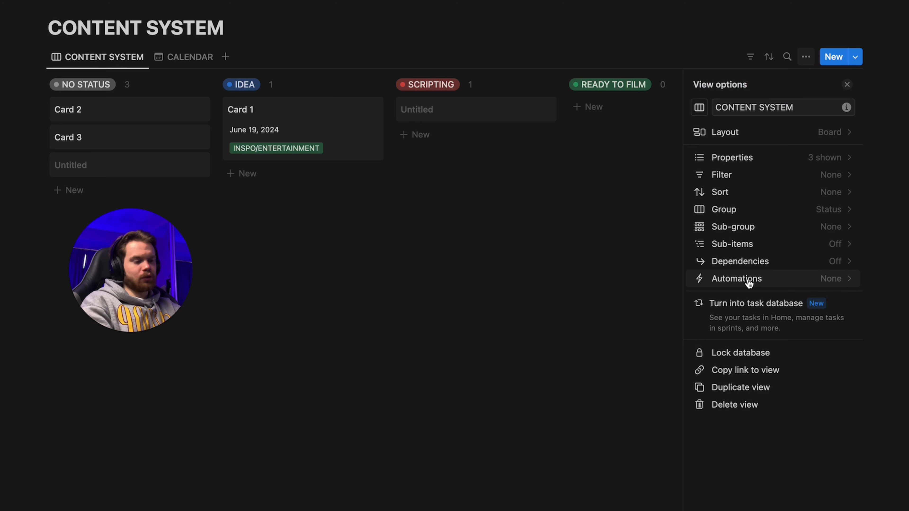
click(761, 284)
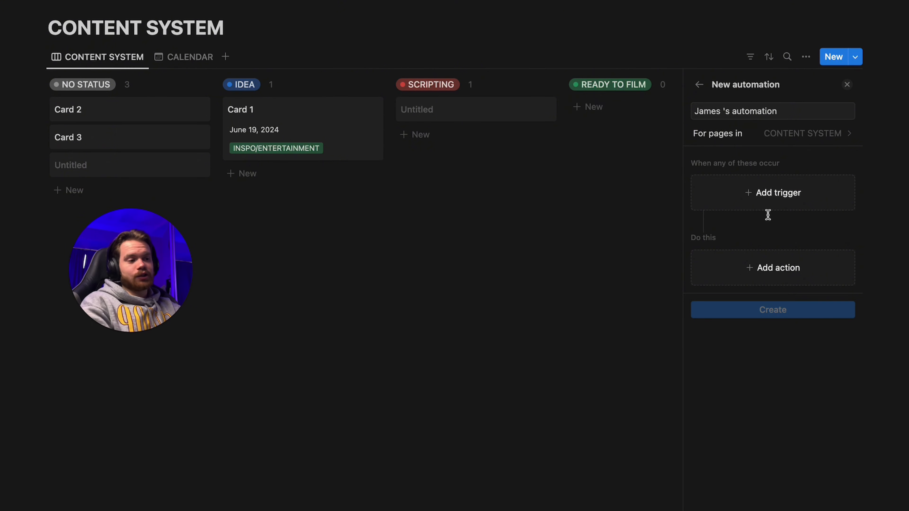
click(761, 196)
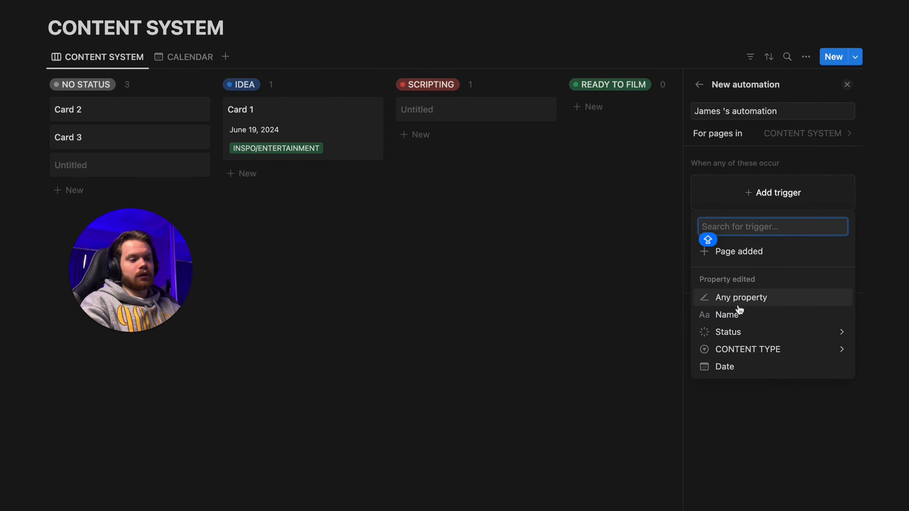
click(753, 332)
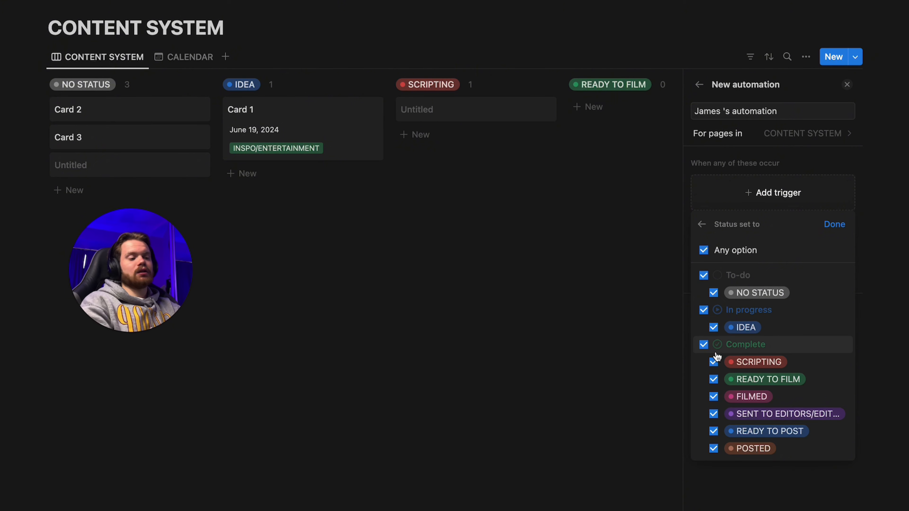
click(835, 224)
click(774, 264)
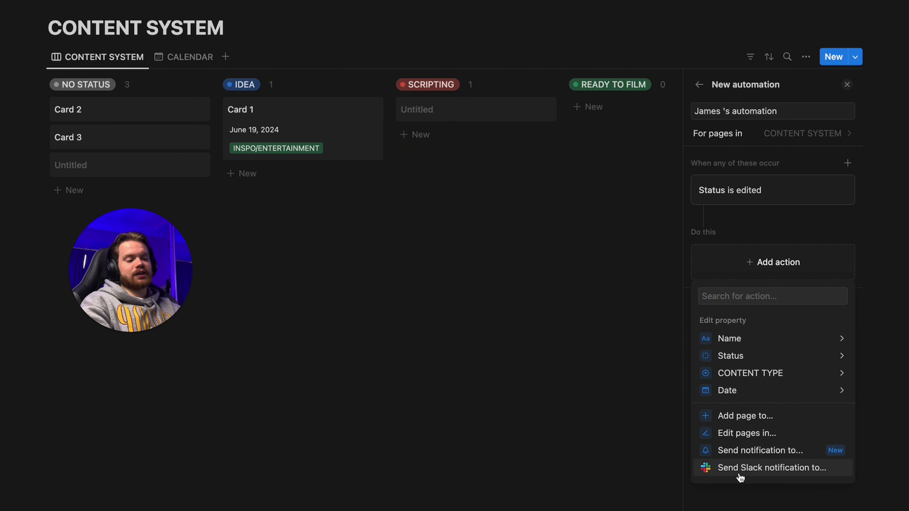
click(635, 403)
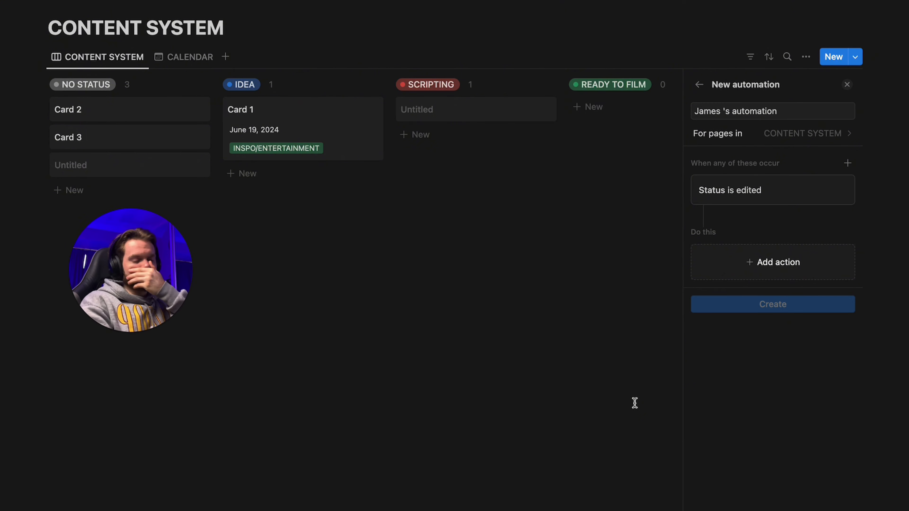
click(699, 85)
click(465, 262)
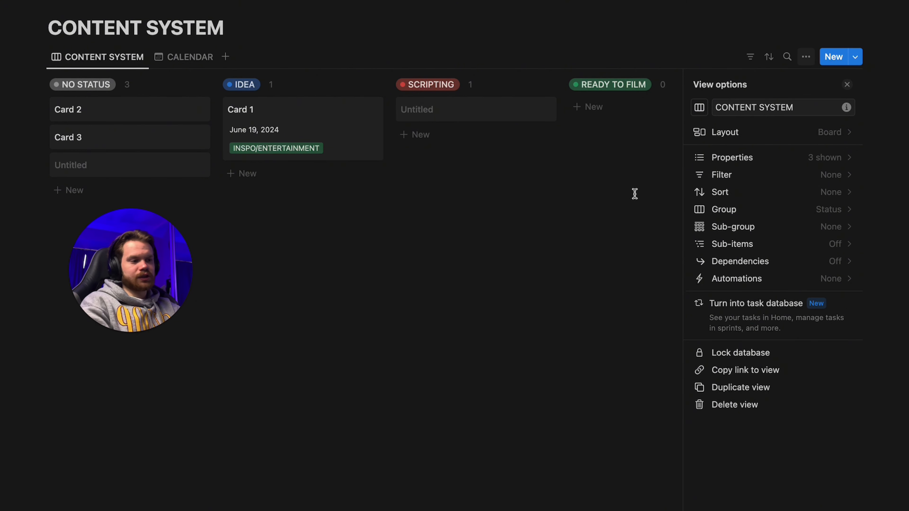
click(766, 157)
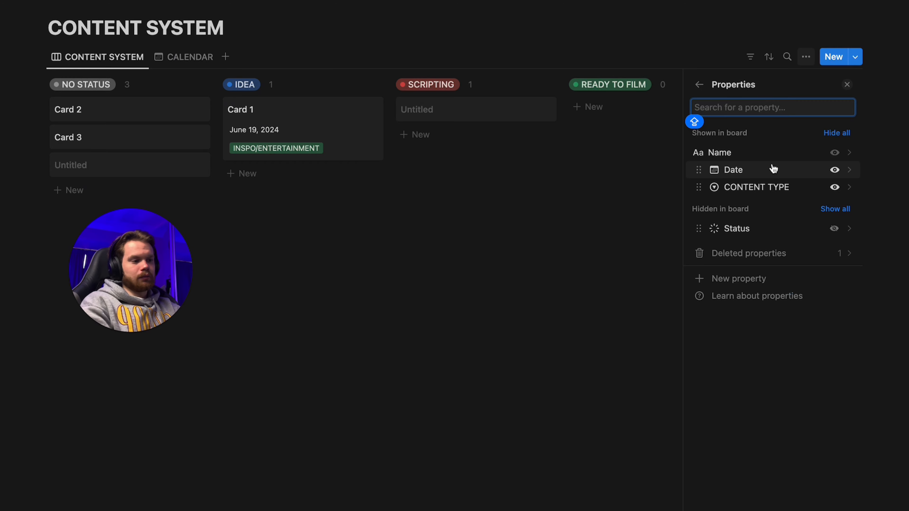
click(631, 239)
- Delete Card 2, Card 3 and the untitled card from the NO STATUS column
click(197, 110)
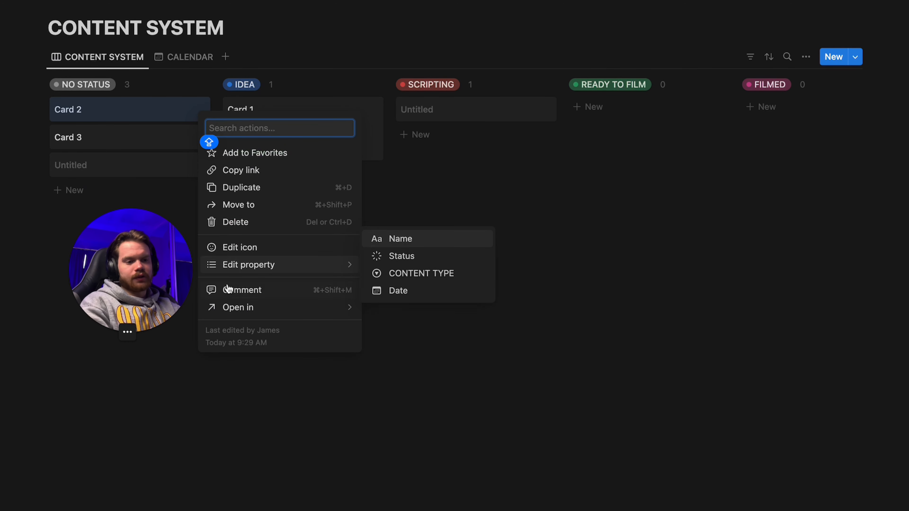
click(231, 221)
click(201, 110)
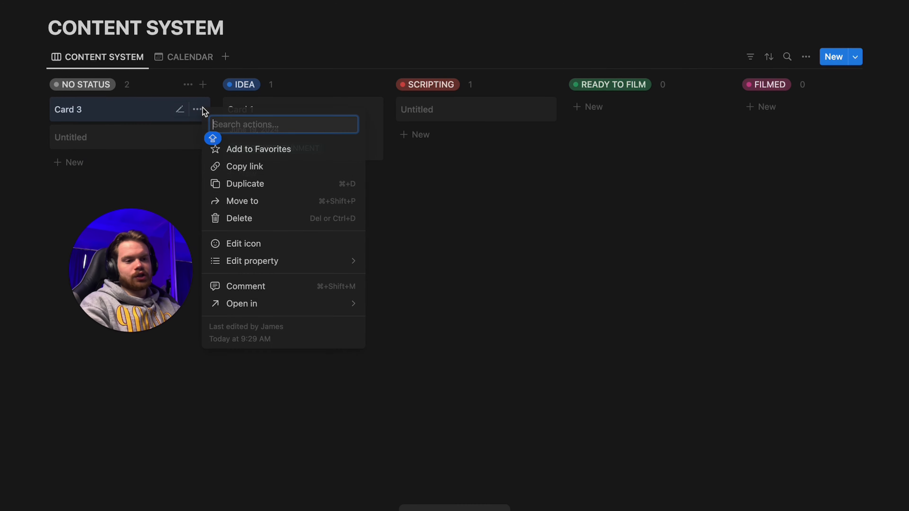
click(238, 218)
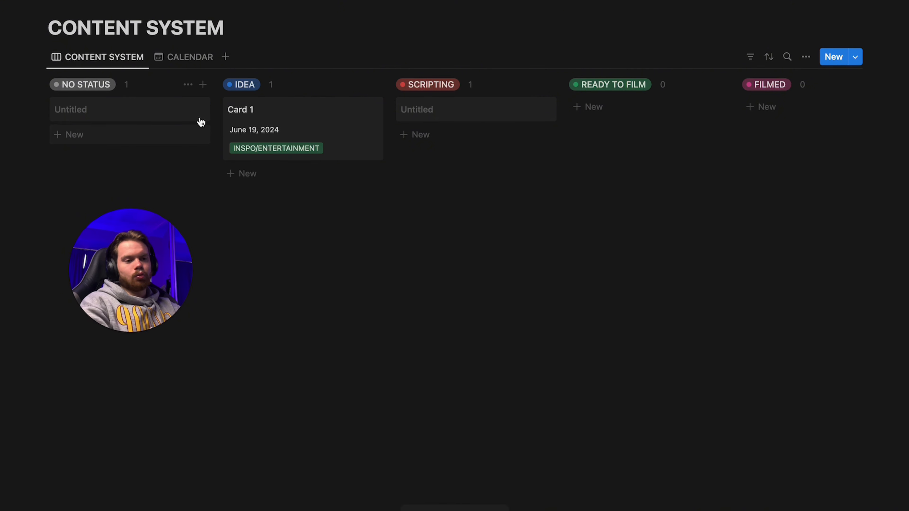
click(198, 110)
click(238, 219)
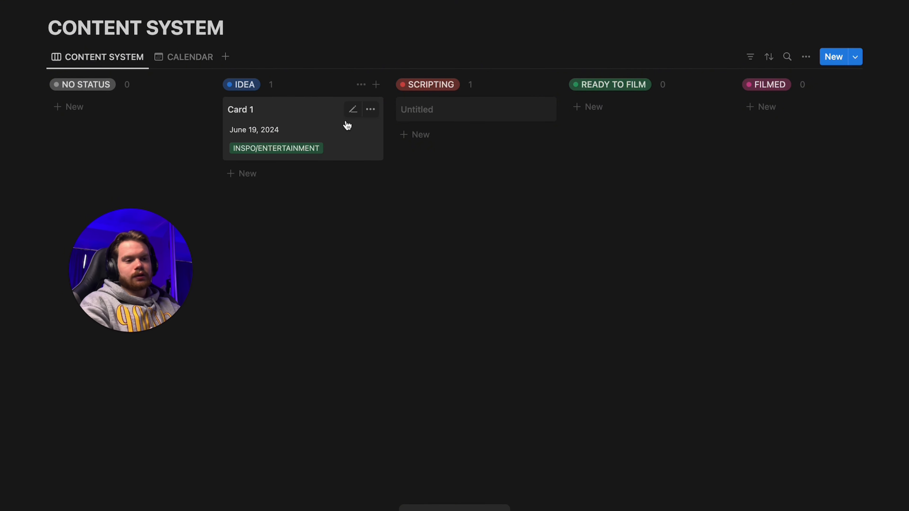
- Delete Card 1 from the IDEA column and the untitled card from the SCRIPTING column
click(372, 113)
click(421, 221)
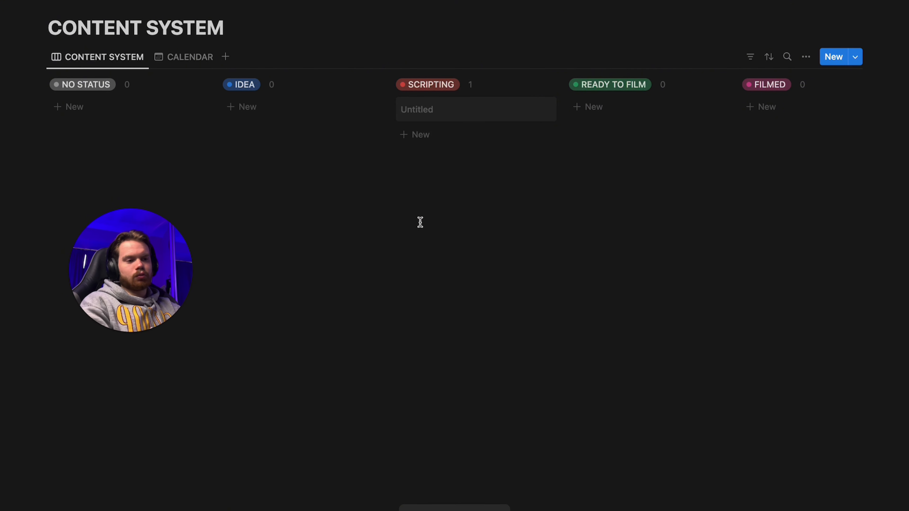
click(541, 110)
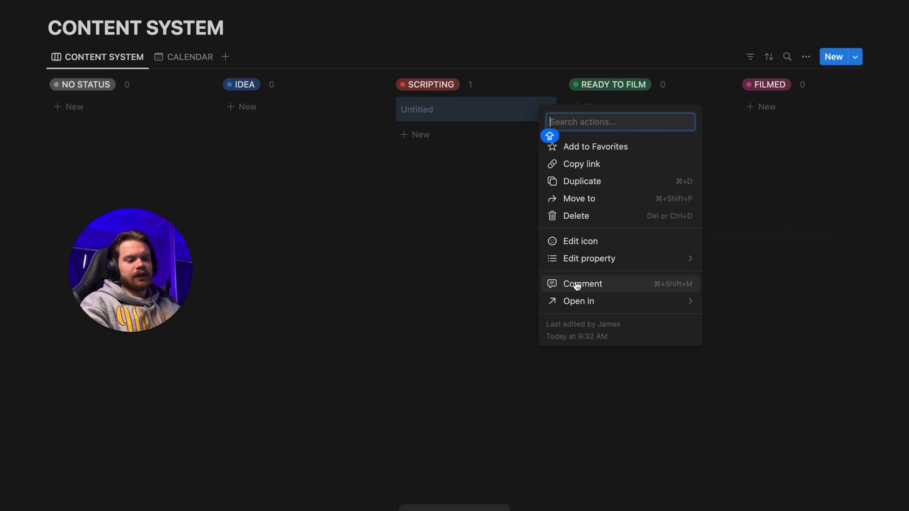
click(576, 216)
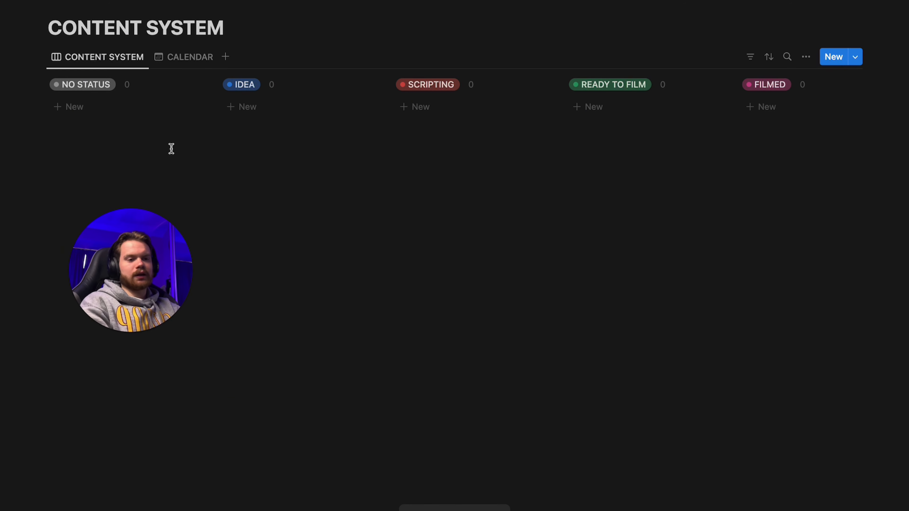
drag(163, 307, 416, 308)
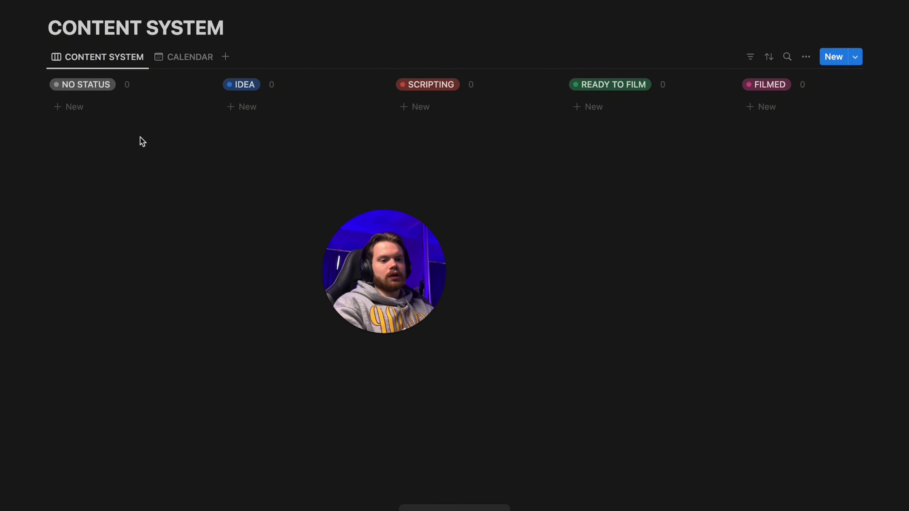
- Add a new card in the NO STATUS column and view its date picker without setting a date
click(76, 109)
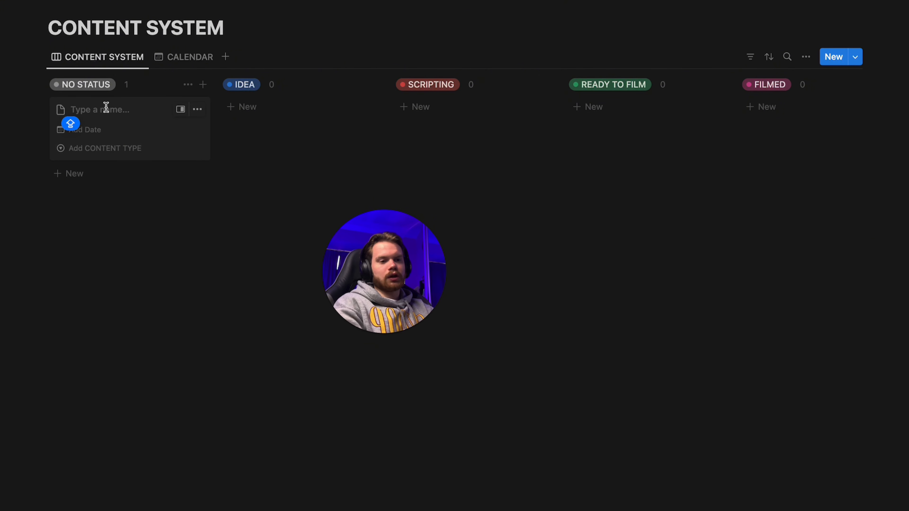
click(90, 130)
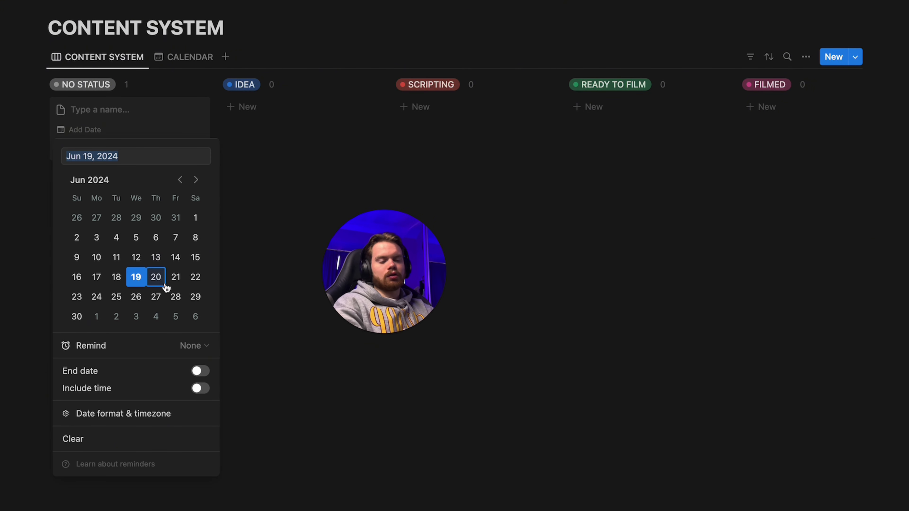
click(251, 218)
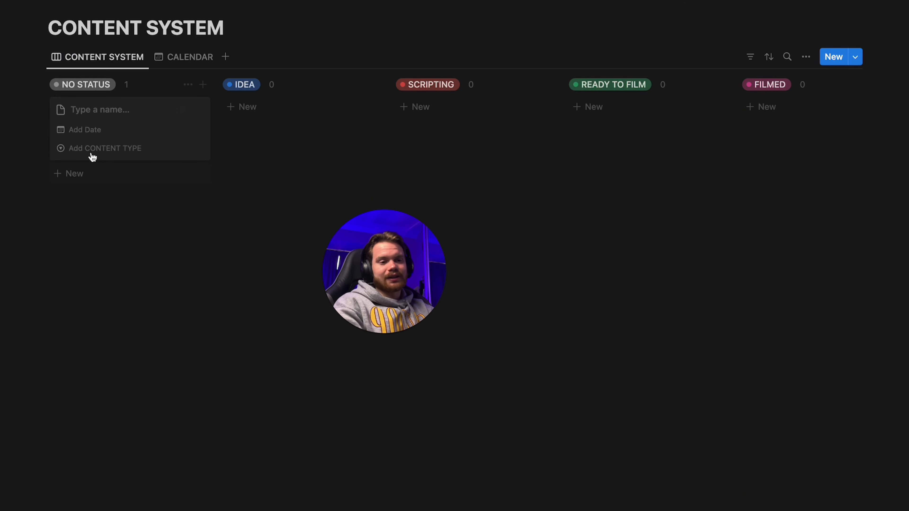
- Name the new NO STATUS card "HOW TO CREATE A CONTENT SYSTEM" and give it the light bulb emoji icon
click(97, 108)
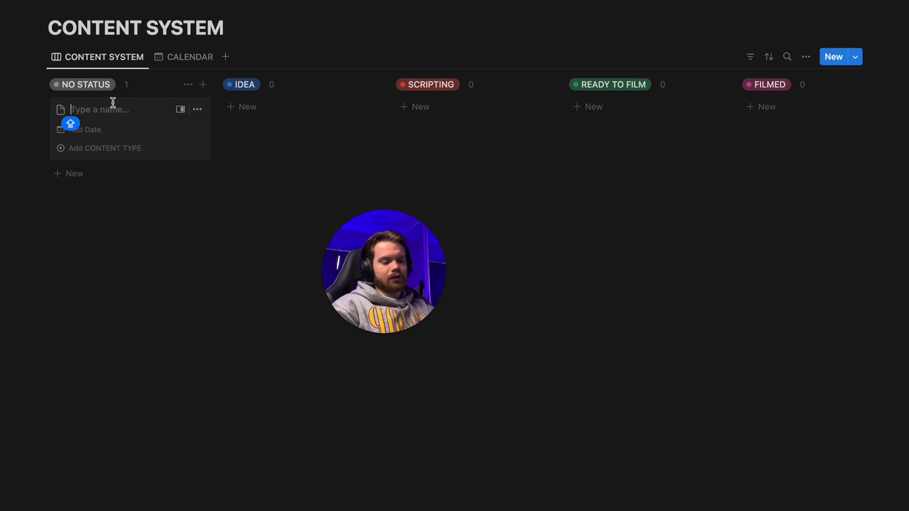
text(HOW T)
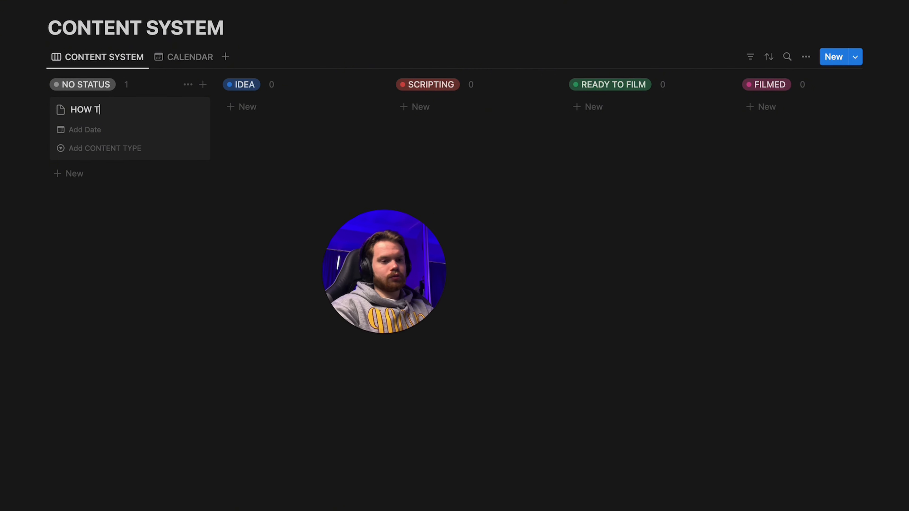
text(O CREATE A C)
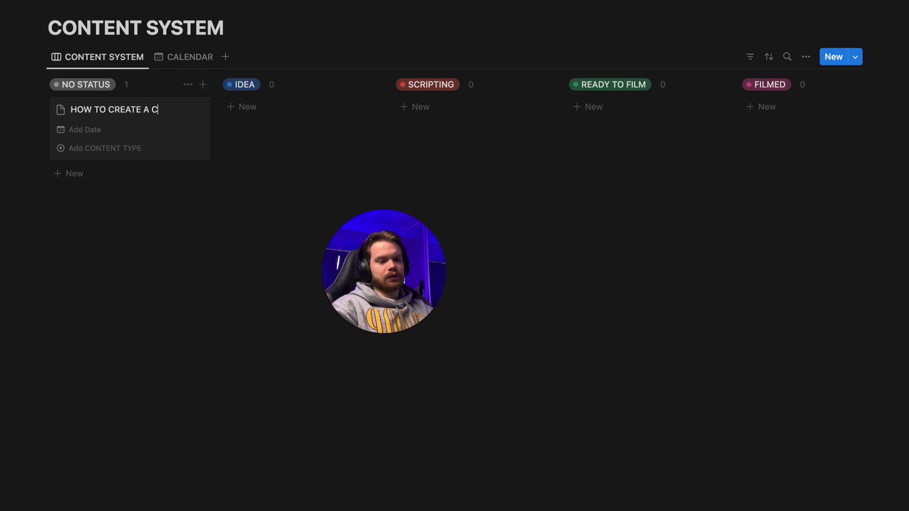
text(ONTENT SYSTEM)
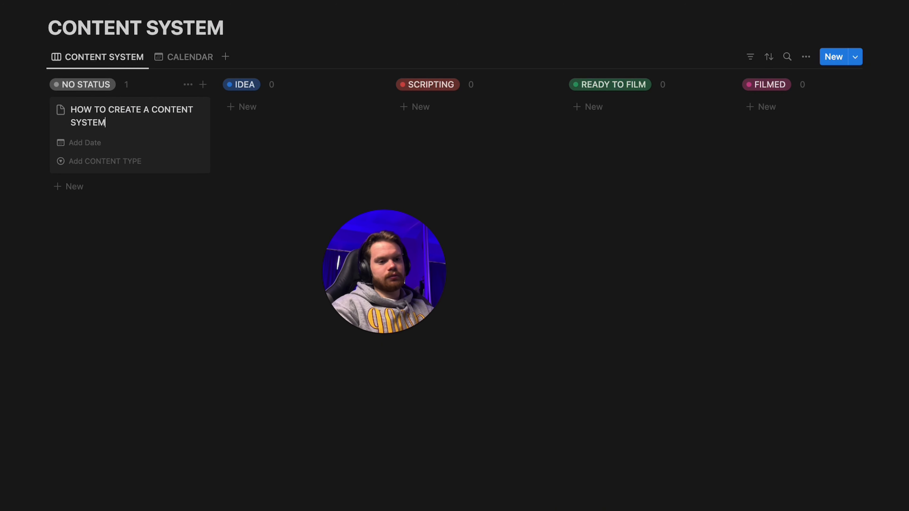
click(61, 109)
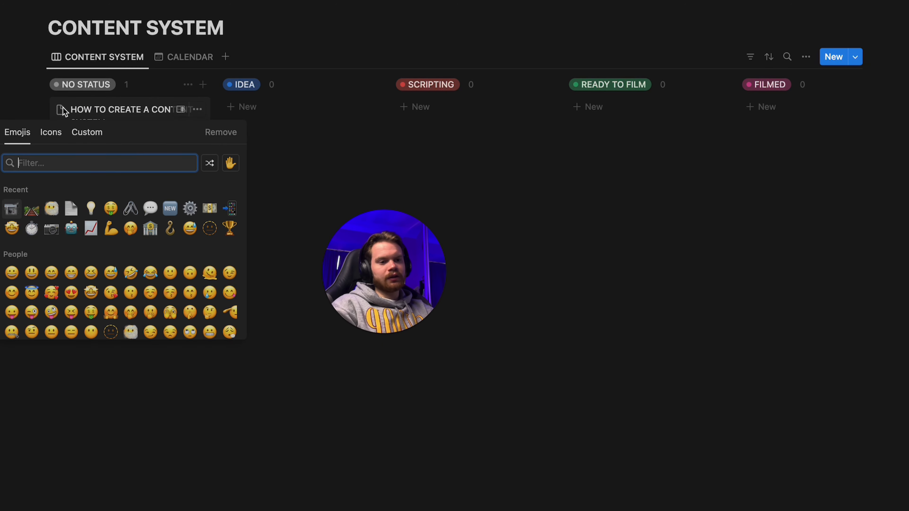
click(91, 208)
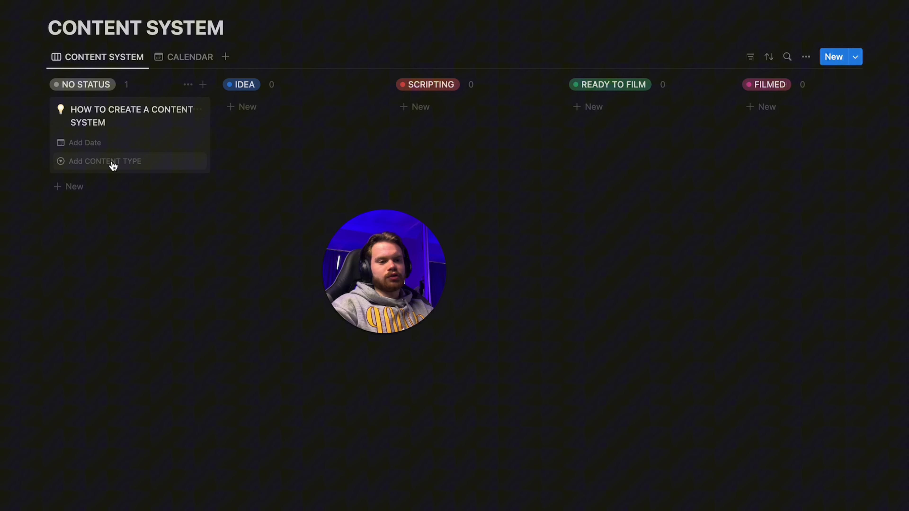
- Set the CONTENT TYPE of the HOW TO CREATE A CONTENT SYSTEM card to VALUE
click(105, 144)
click(265, 157)
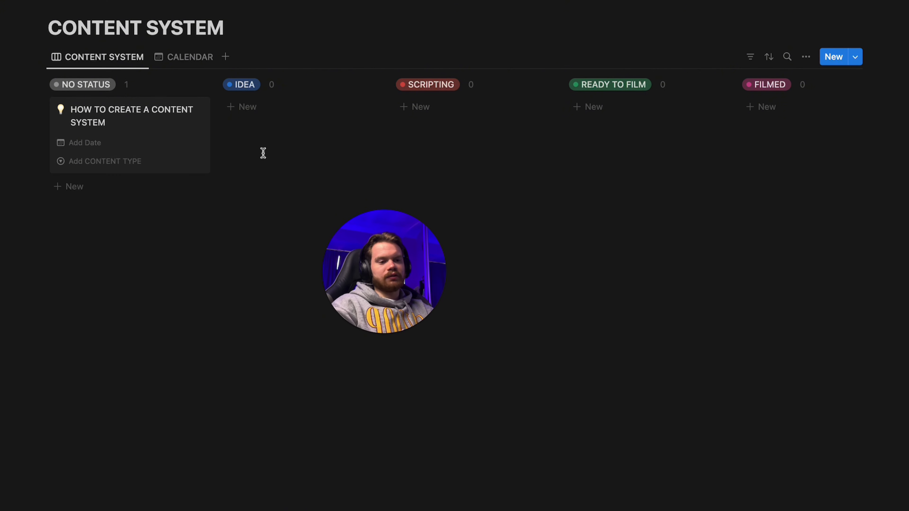
click(141, 161)
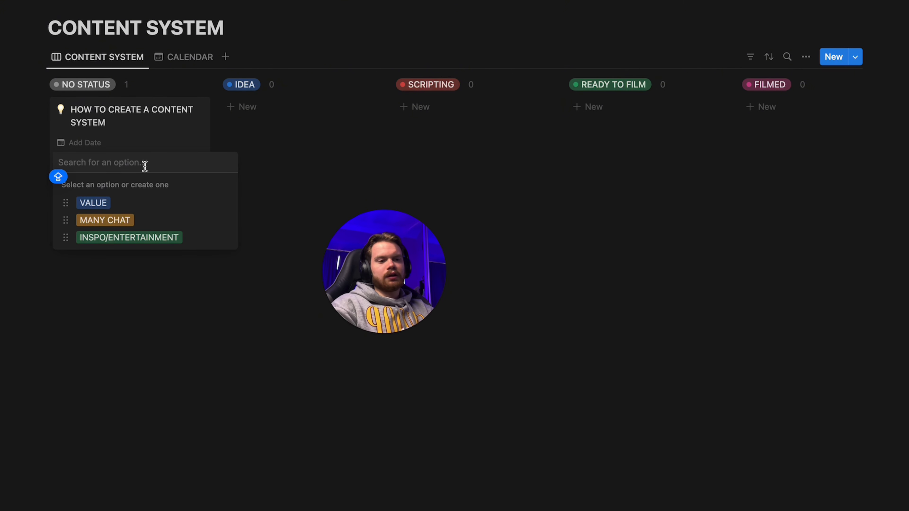
click(101, 203)
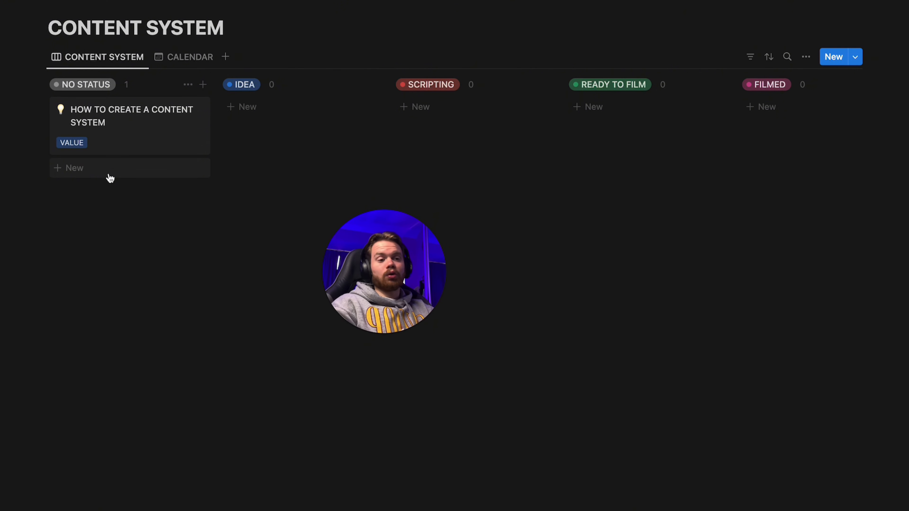
- Move the HOW TO CREATE A CONTENT SYSTEM card to the IDEA column, open it and start its empty page body
drag(122, 138, 260, 132)
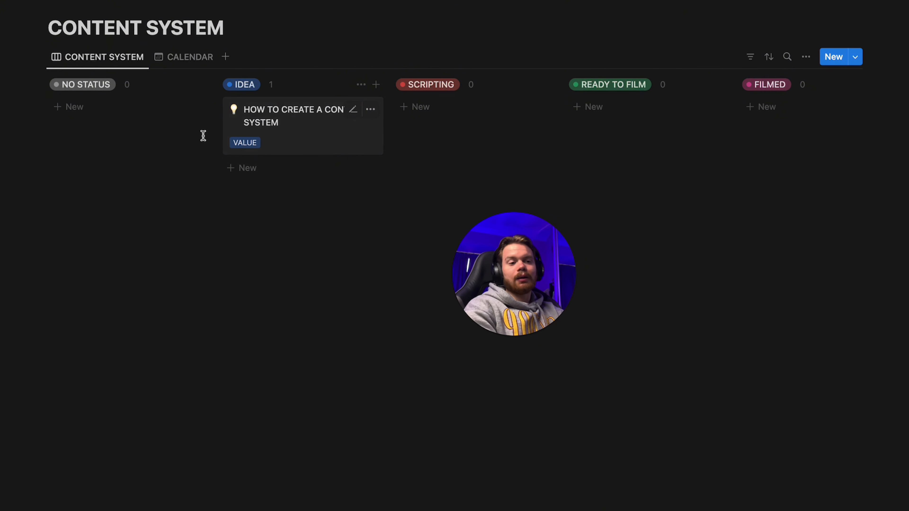
click(315, 118)
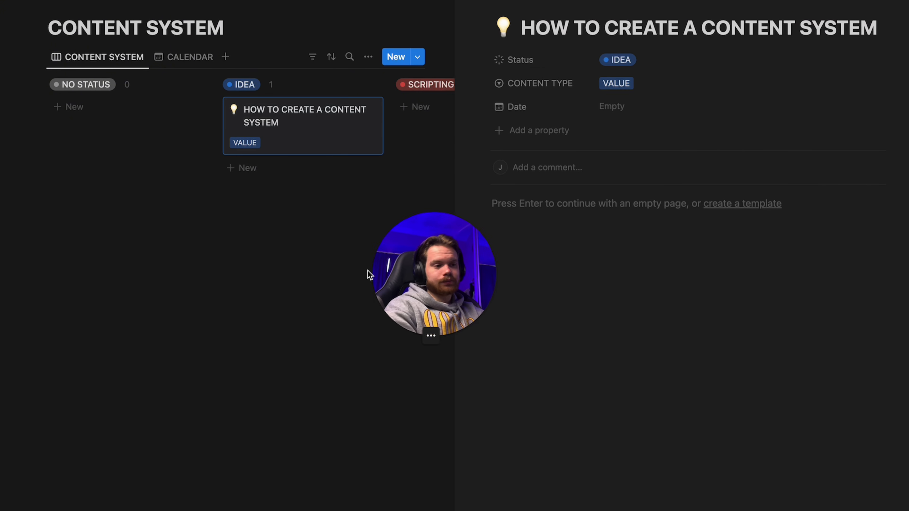
key(Return)
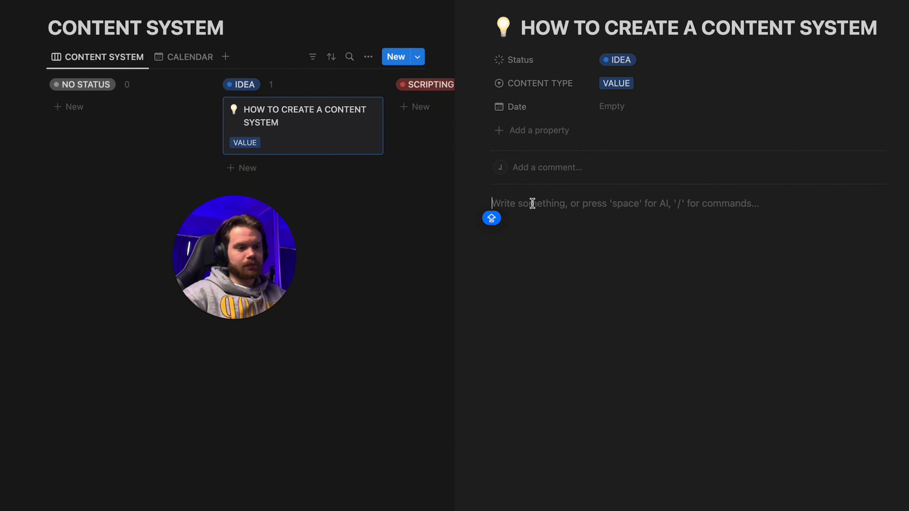
- Go to the 1:1 content dashboard, open its 50 HOOKS page and examine the linked list of hooks in Google Docs
click(65, 197)
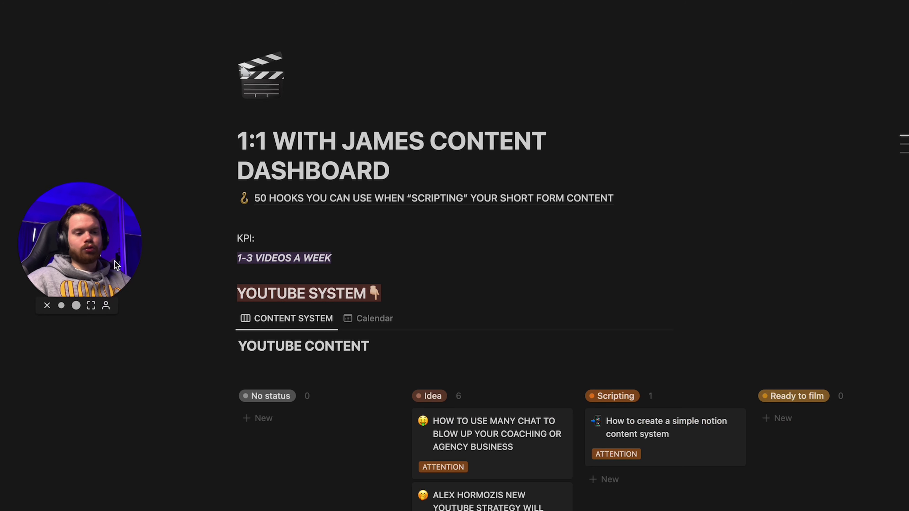
drag(117, 265, 168, 181)
scroll(330, 225, down, 2)
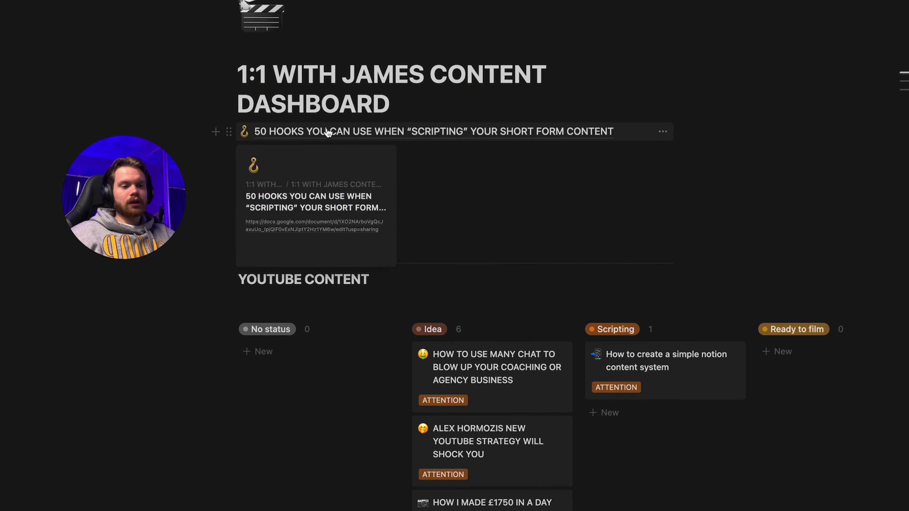
click(337, 132)
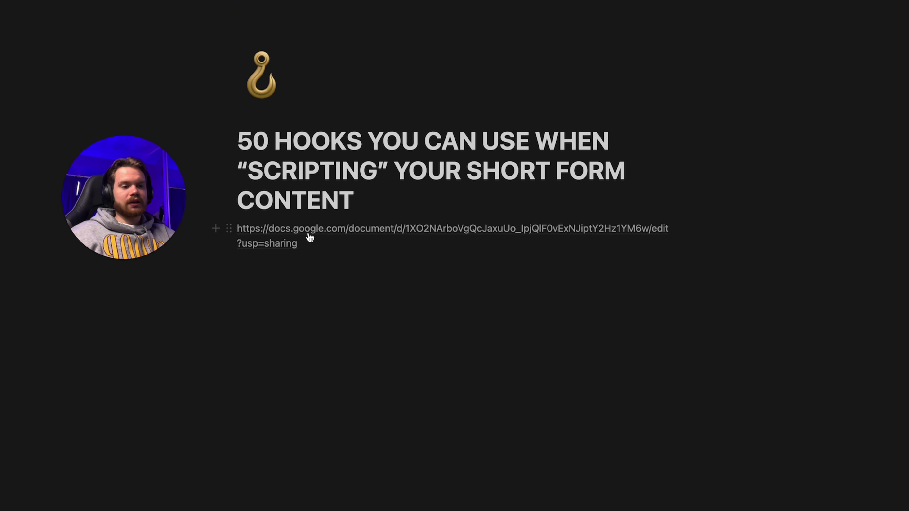
click(310, 241)
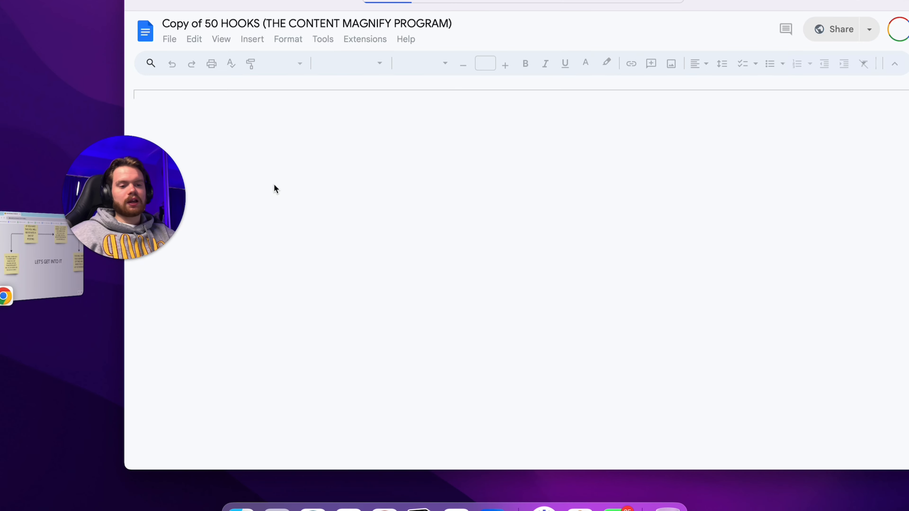
scroll(434, 248, down, 7)
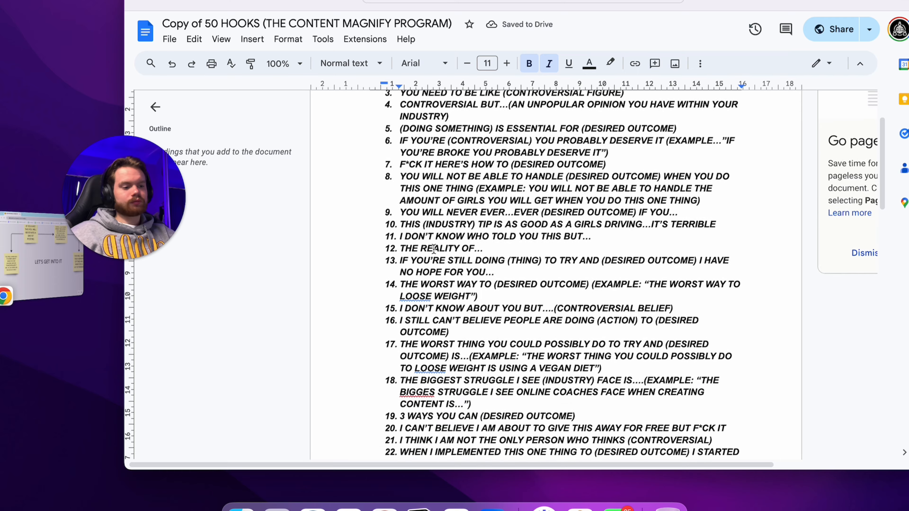
scroll(433, 248, up, 8)
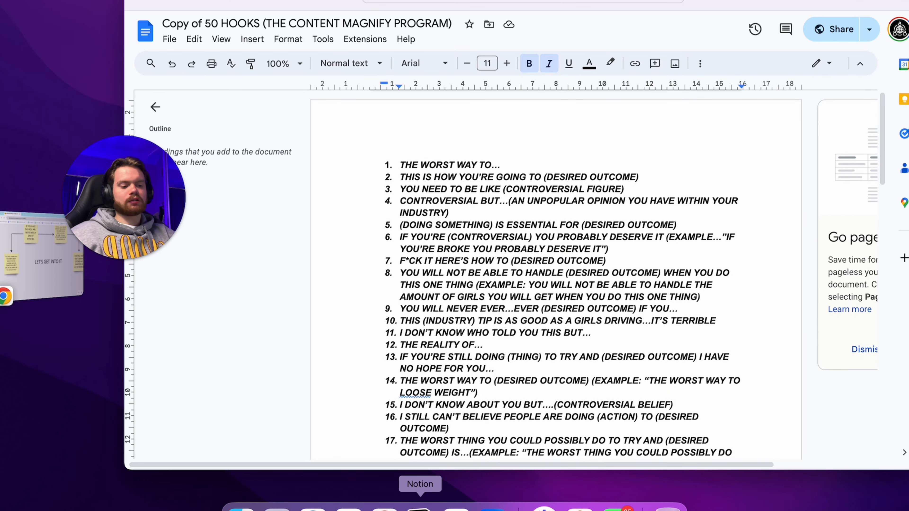
- Switch back to Notion and examine the dashboard's YouTube content board, video tracking table, KPIs and Instagram content board
click(420, 508)
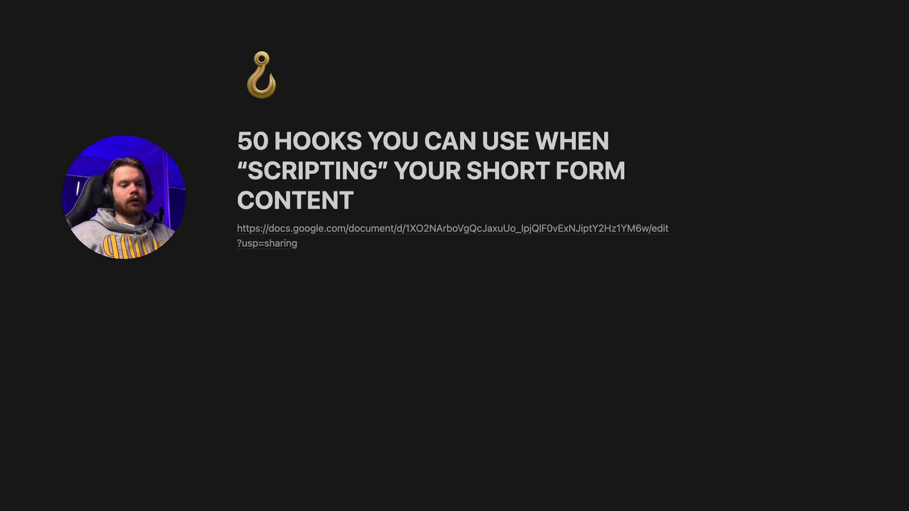
click(238, 3)
scroll(325, 310, down, 8)
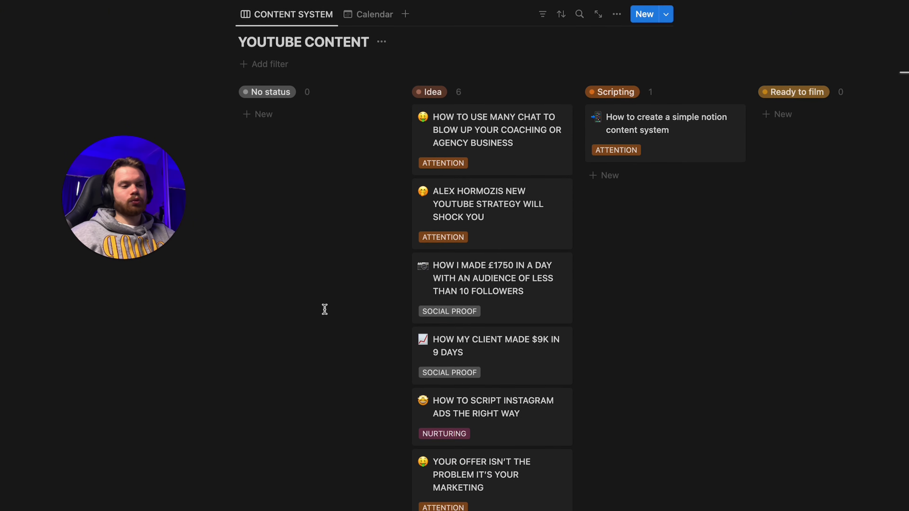
scroll(512, 150, down, 10)
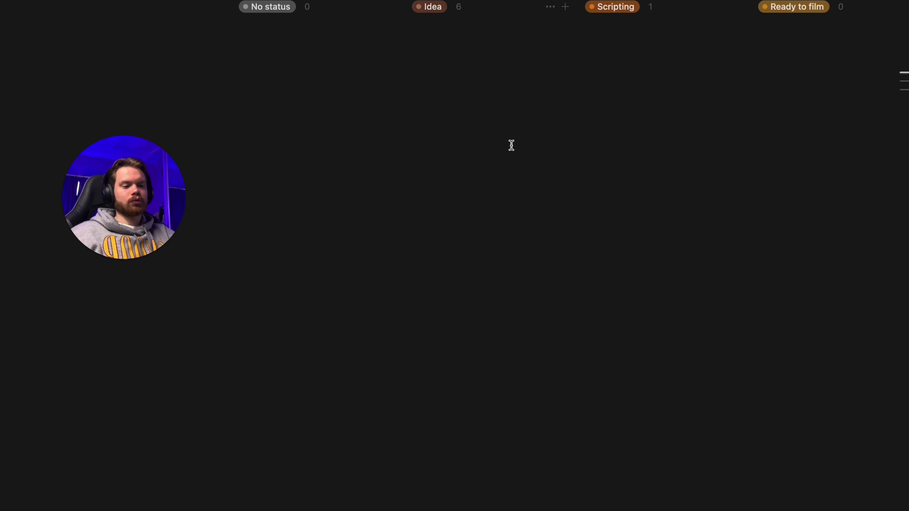
scroll(511, 145, down, 15)
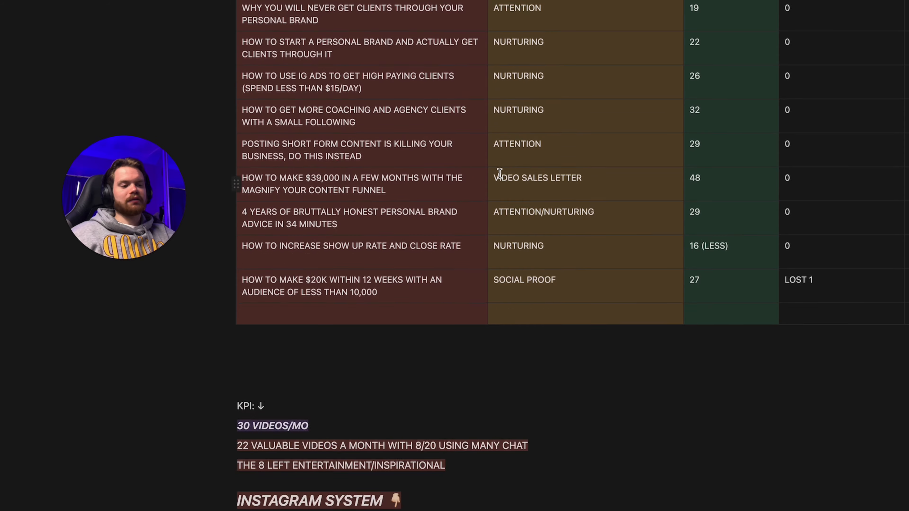
scroll(500, 174, up, 20)
scroll(497, 289, down, 14)
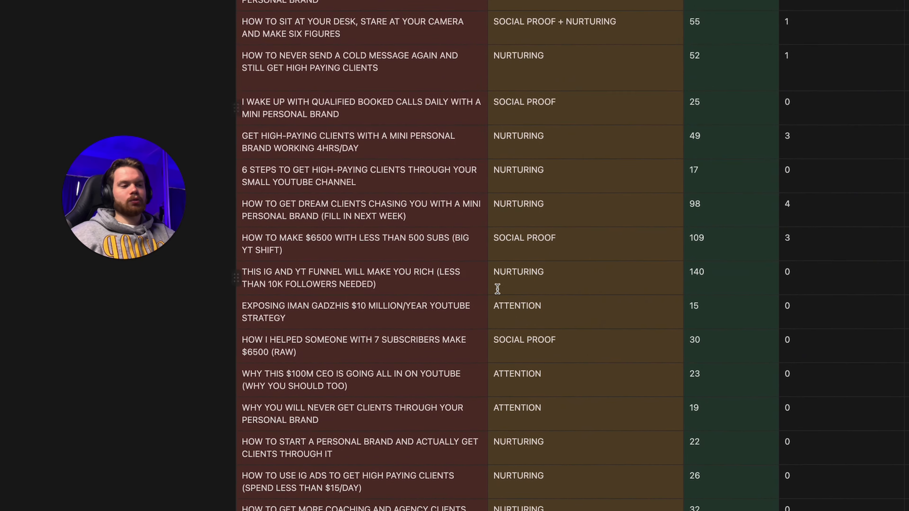
scroll(498, 289, right, 10)
scroll(497, 289, left, 10)
scroll(498, 289, down, 12)
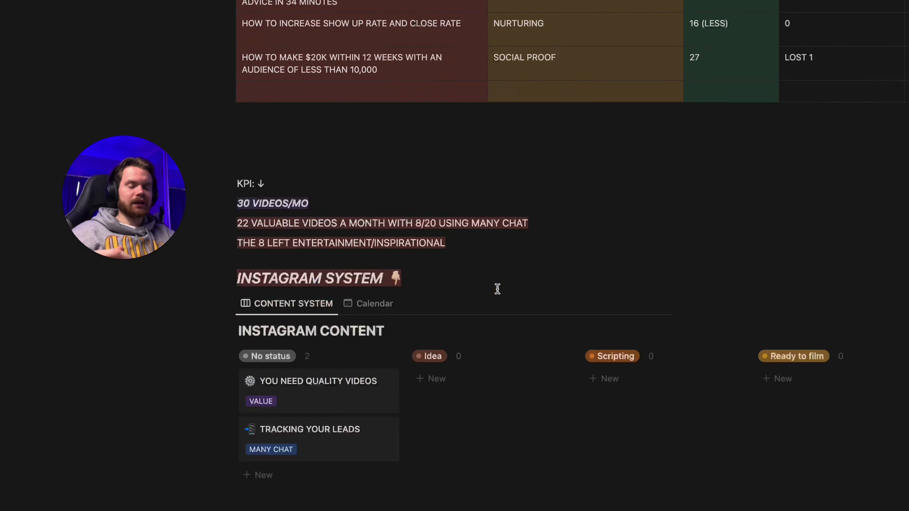
scroll(497, 289, down, 7)
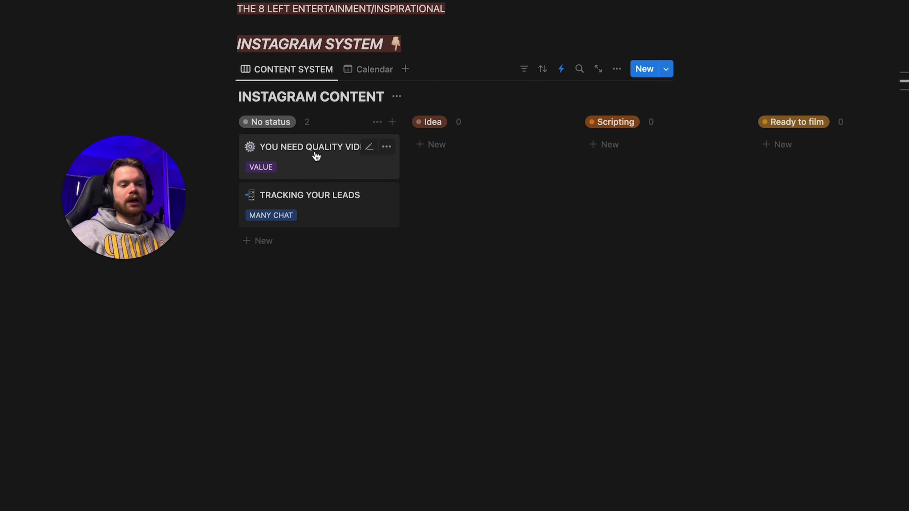
- Open the YOU NEED QUALITY VIDEOS card on the Instagram content board and set its status to Idea
click(320, 159)
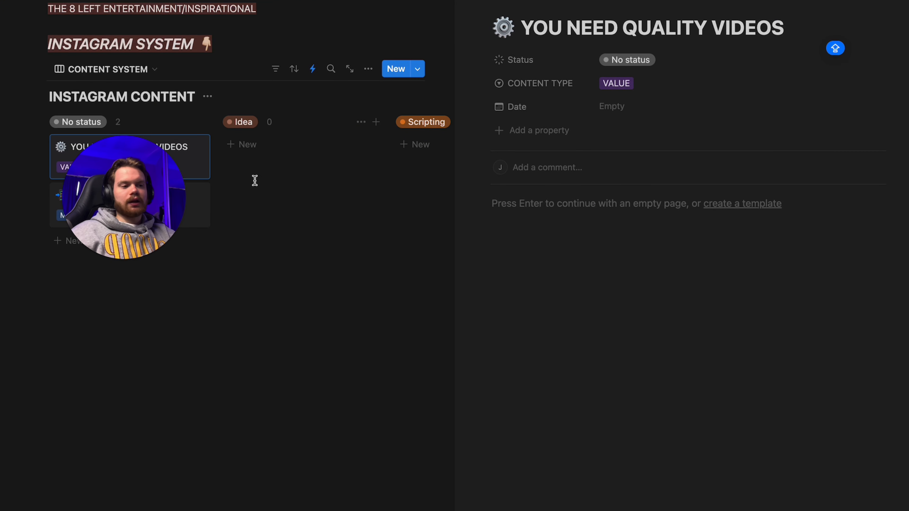
click(614, 112)
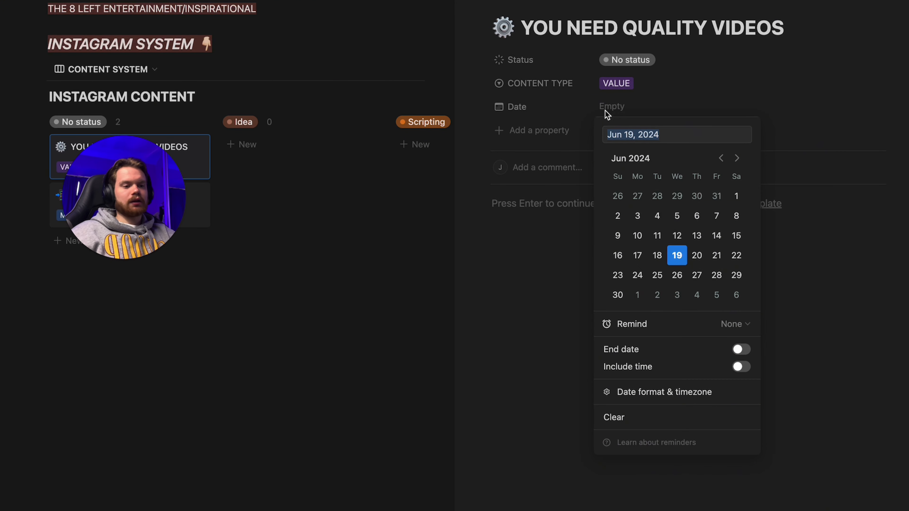
click(224, 156)
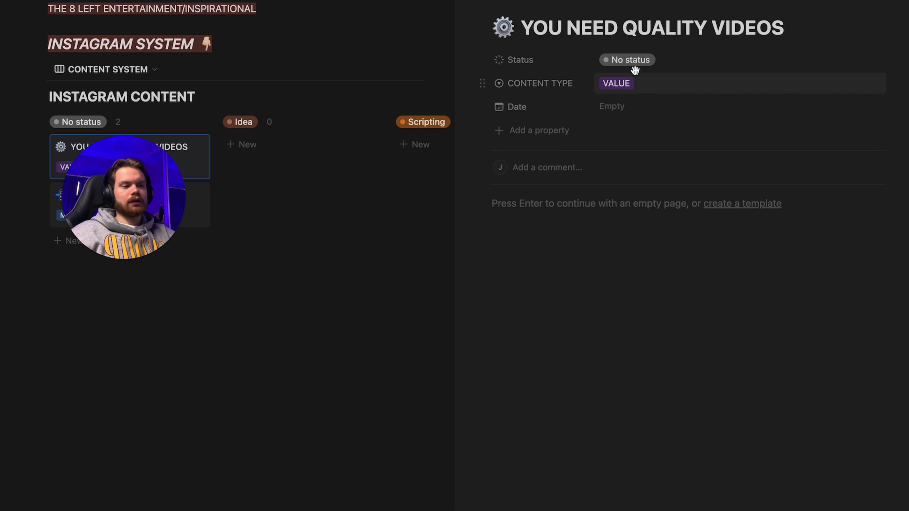
click(634, 60)
click(636, 123)
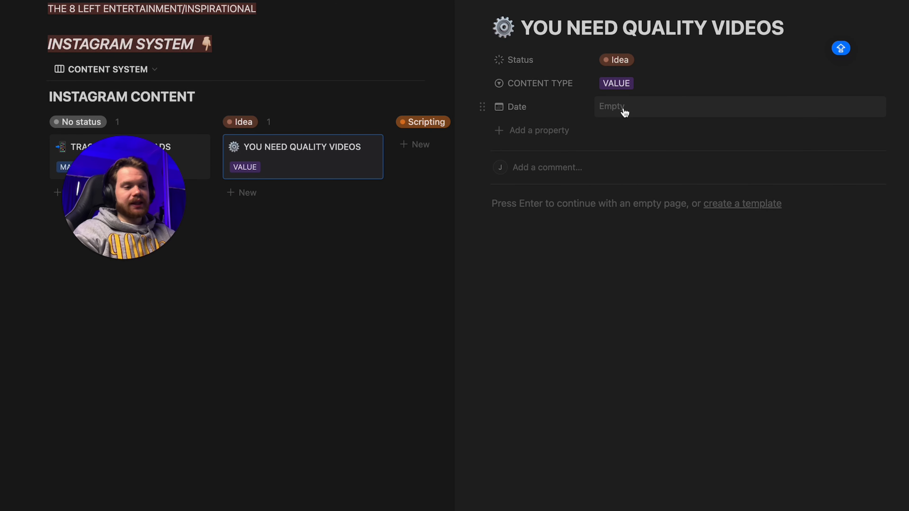
- Set the YOU NEED QUALITY VIDEOS card's date to June 20, 2024 and start its empty page body
click(632, 108)
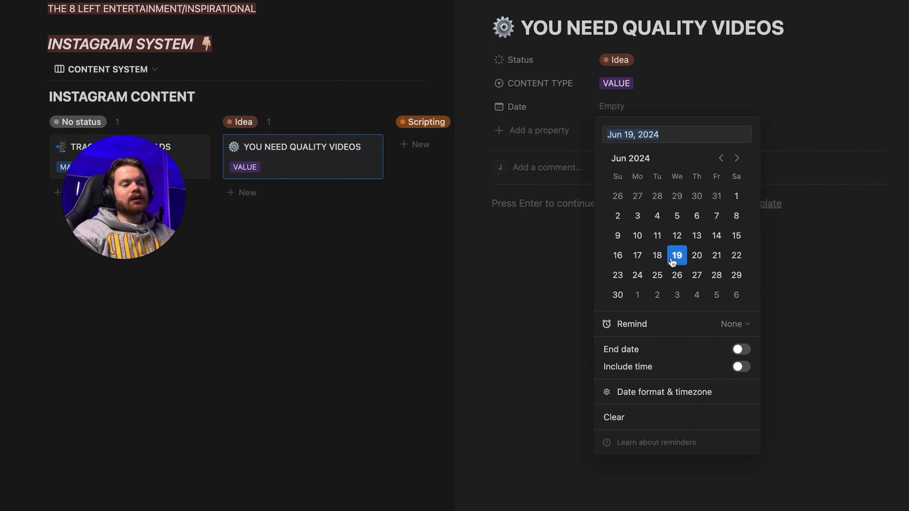
click(696, 256)
click(551, 212)
click(546, 207)
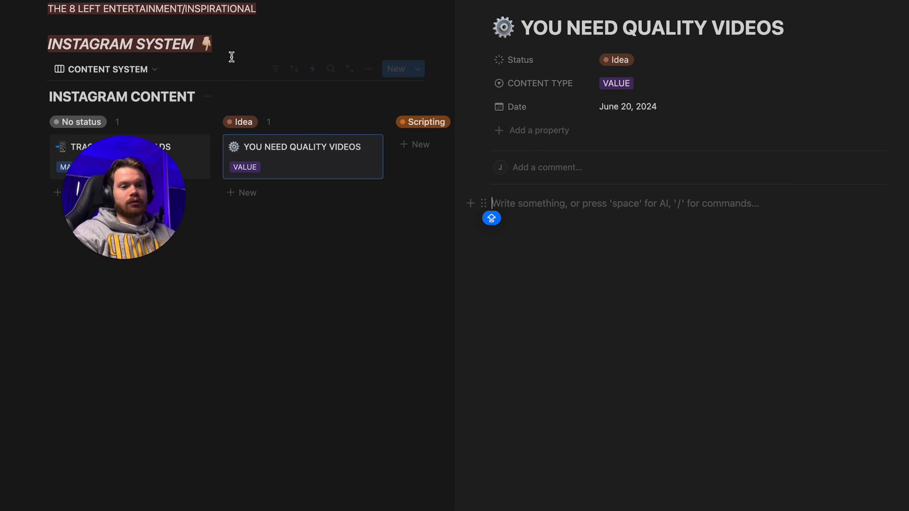
- Switch to Google Docs to check the 50 HOOKS list for an opening line, then return to the YOU NEED QUALITY VIDEOS card in Notion
key(ctrl+super+f)
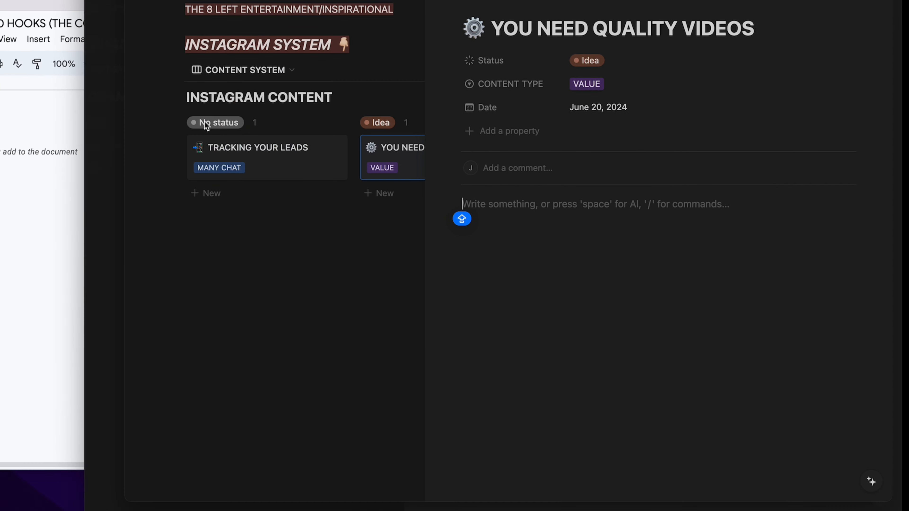
click(59, 285)
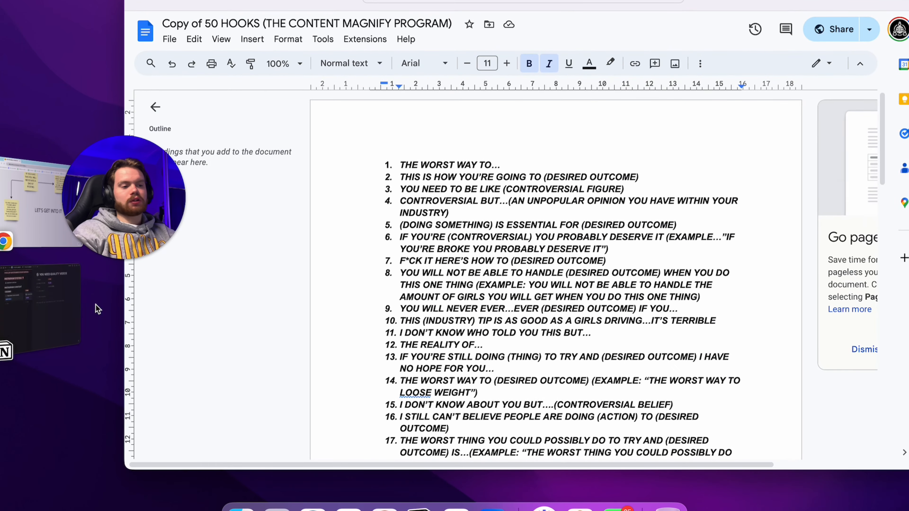
click(32, 303)
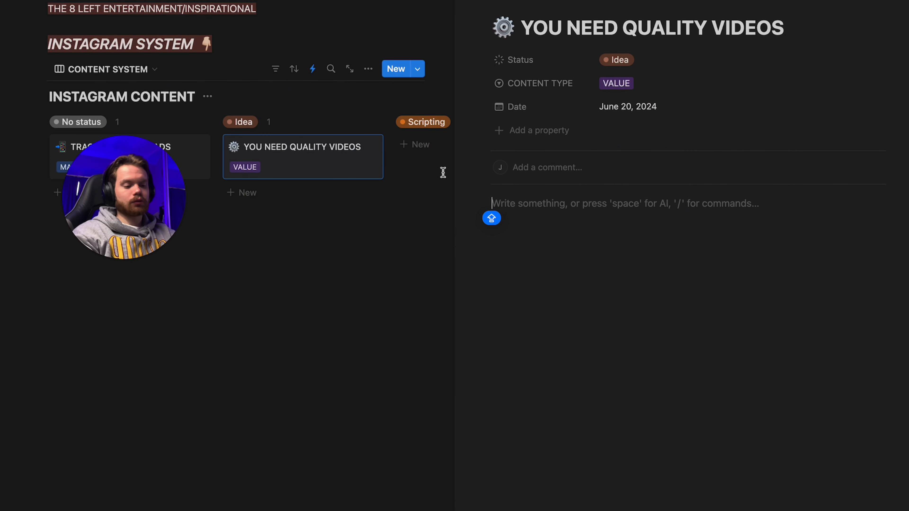
- Start the YOU NEED QUALITY VIDEOS card's script with the hook opening "THE WORST WAY TO"
text(THE WORST WAY TOP)
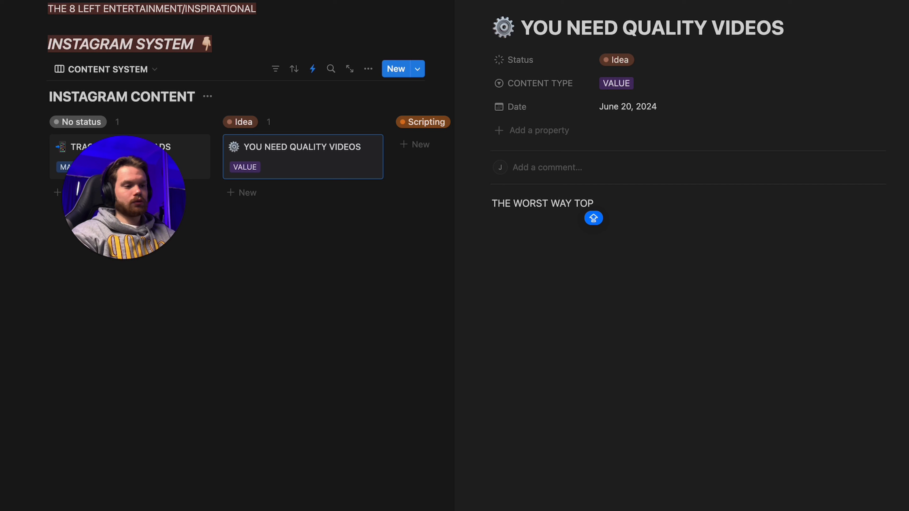
key(BackSpace)
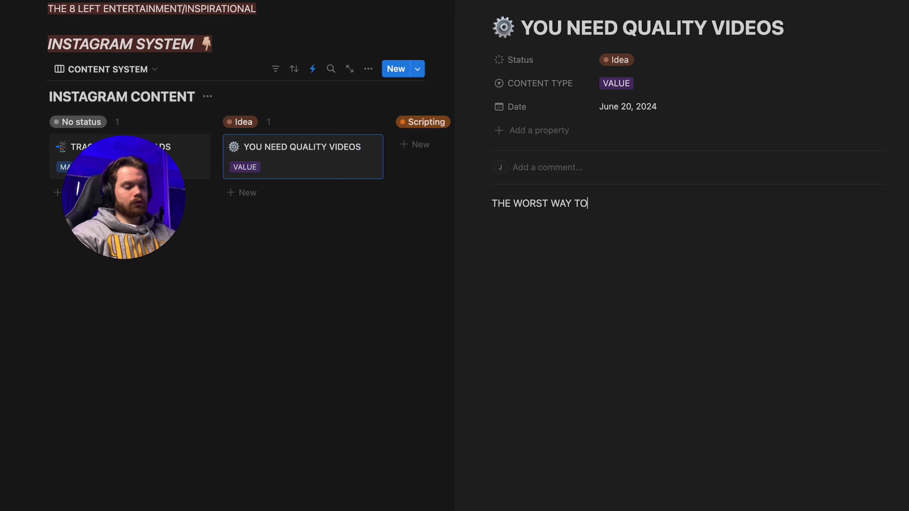
text(...)
key(BackSpace)
key(BackSpace)
key(BackSpace)
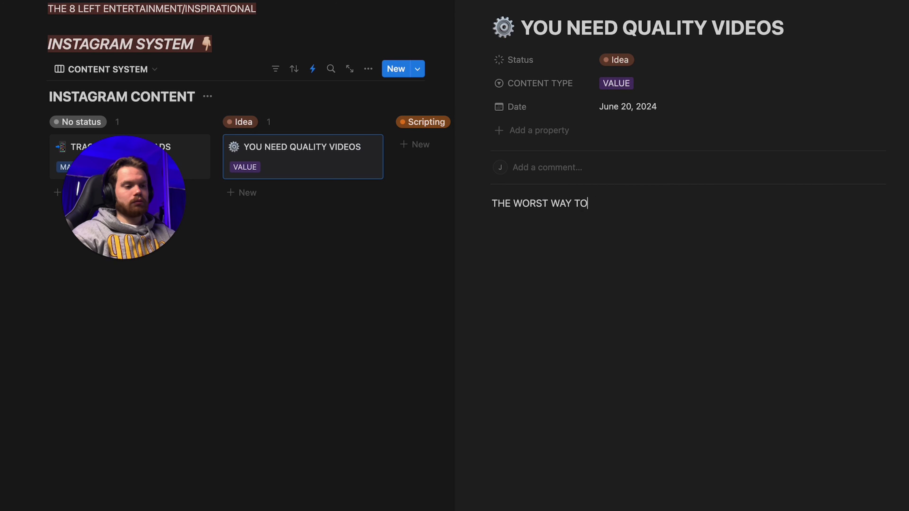
text(O )
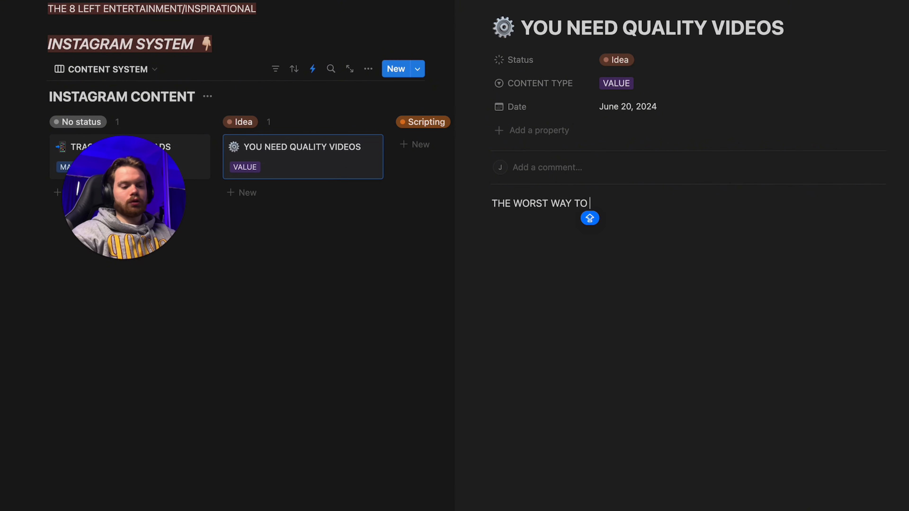
text(CREATE)
key(BackSpace)
key(BackSpace)
key(BackSpace)
key(BackSpace)
key(BackSpace)
key(BackSpace)
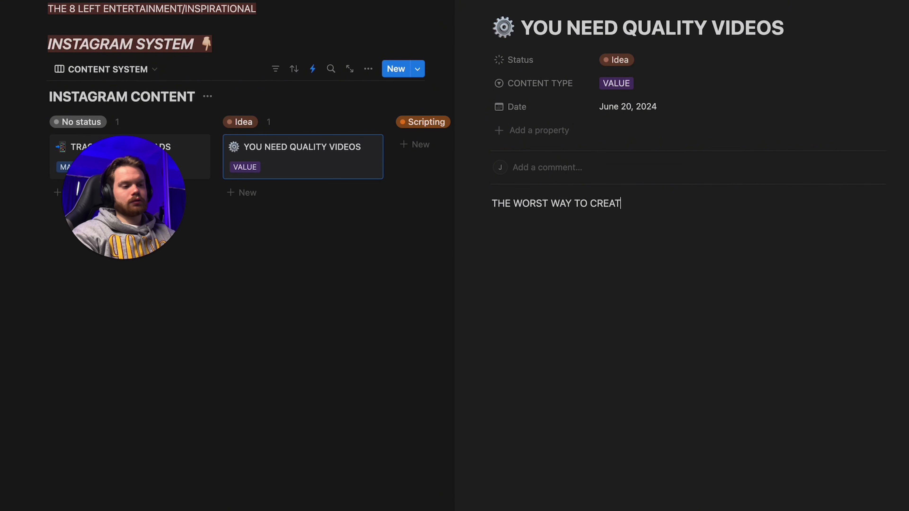
- Complete the hook line so it reads "THE WORST WAY TO GROW ON SOCIAL MEDIA IS TO HAVE BAD QUALITY VIDEOS"
key(Caps_Lock)
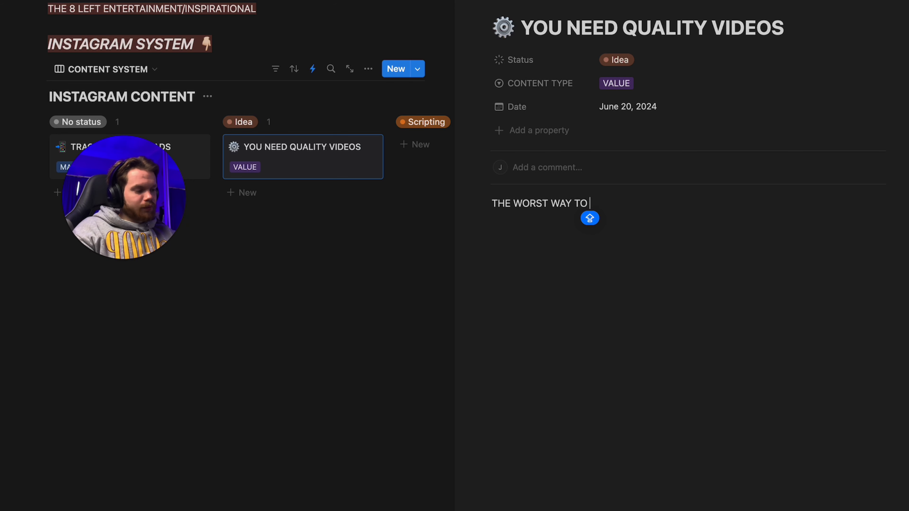
text(G)
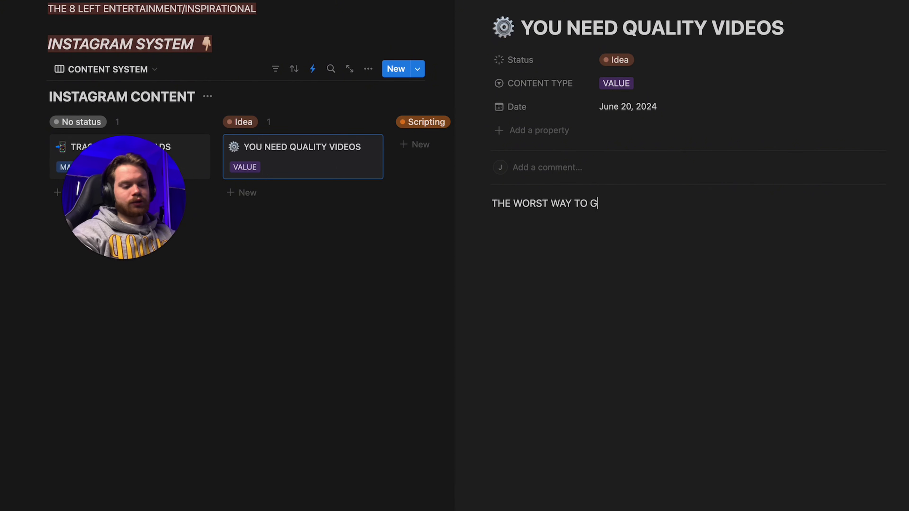
key(BackSpace)
key(BackSpace)
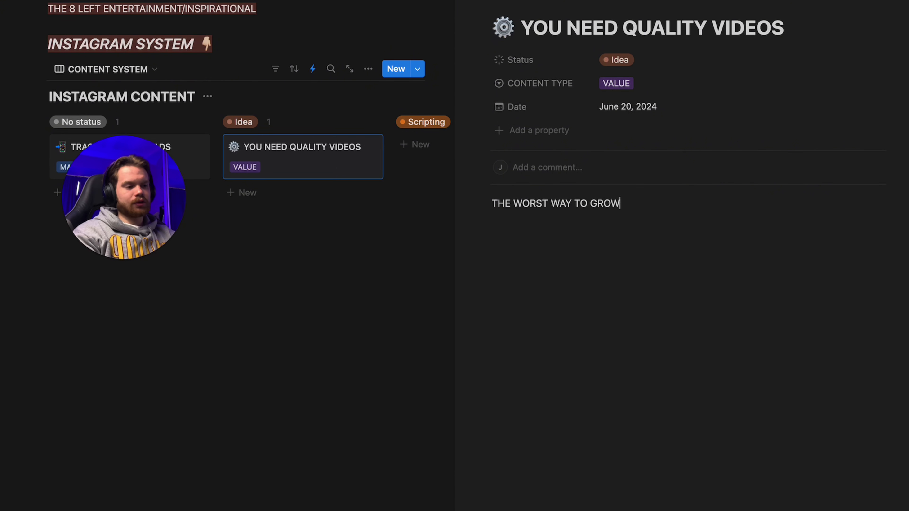
text(OW ON SOCIAL MED)
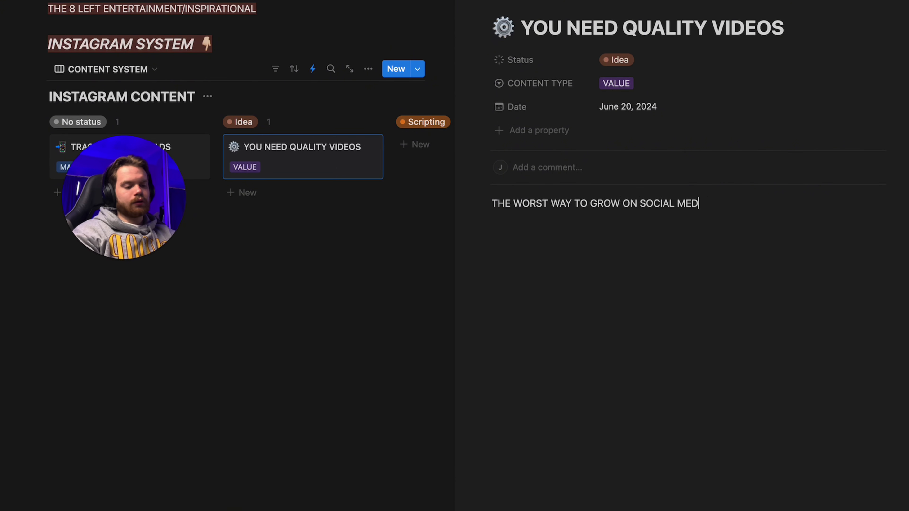
text(IA IS TO HAVE )
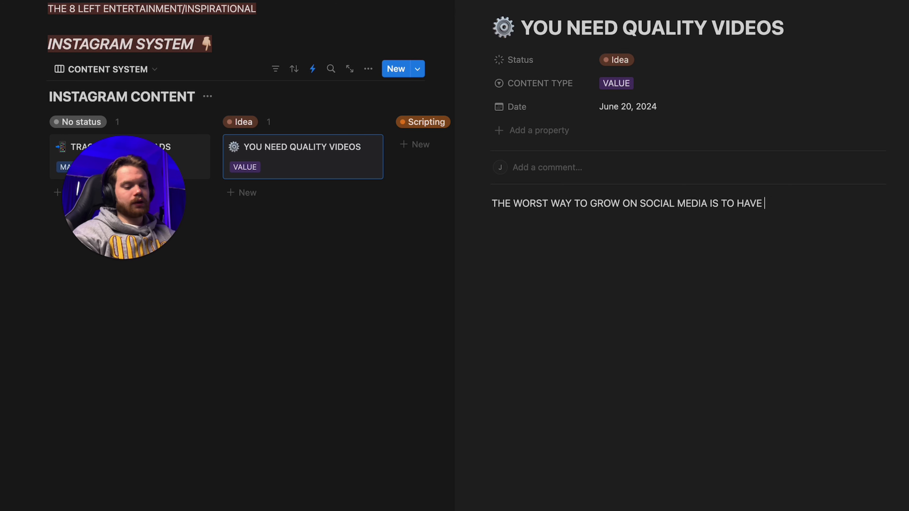
text(BAD QUALITY V)
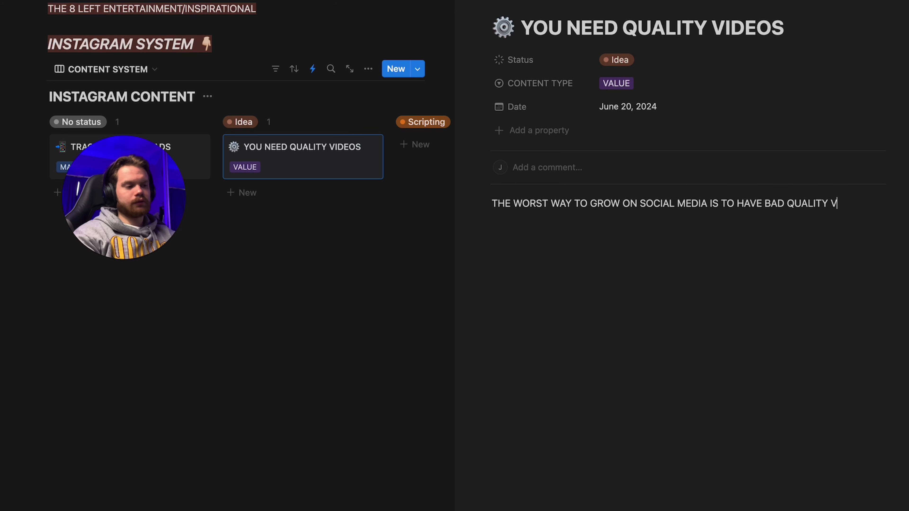
text(IDEOS)
key(Return)
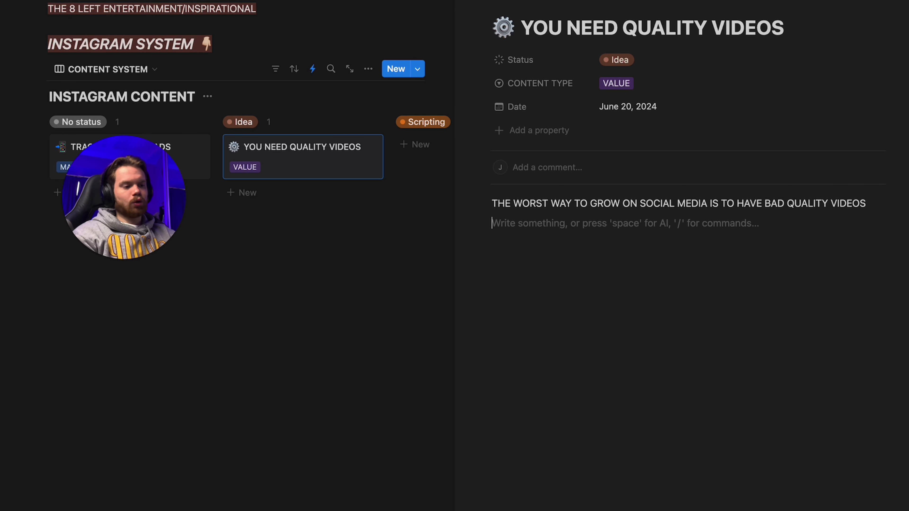
- Leave a blank line under the hook and start a bulleted list with "YOU NEED HIGH QUALITY VIDS"
key(Return)
text(-)
key(Caps_Lock)
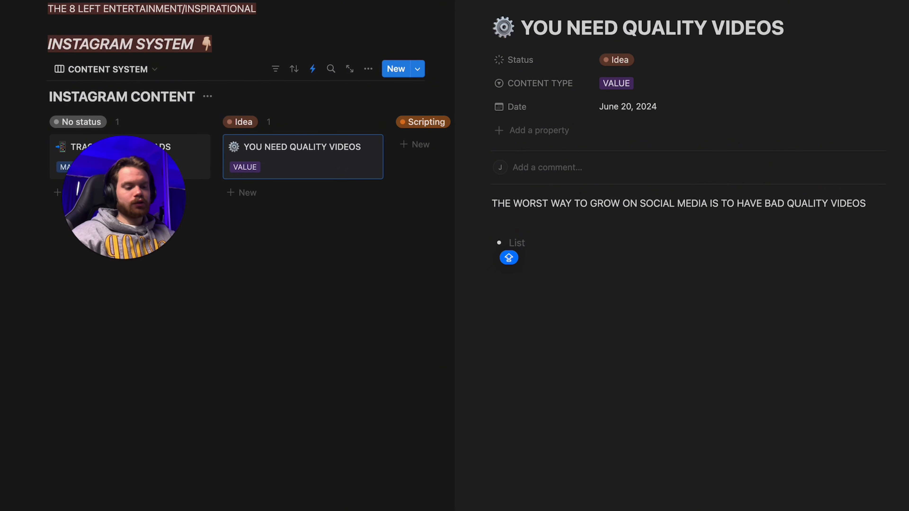
text(YOU NEED HI)
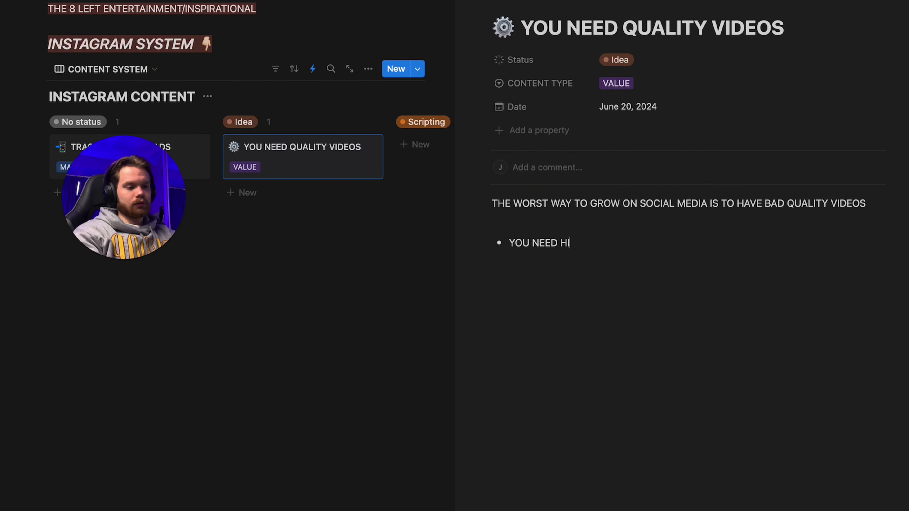
text(GH QUALITY V)
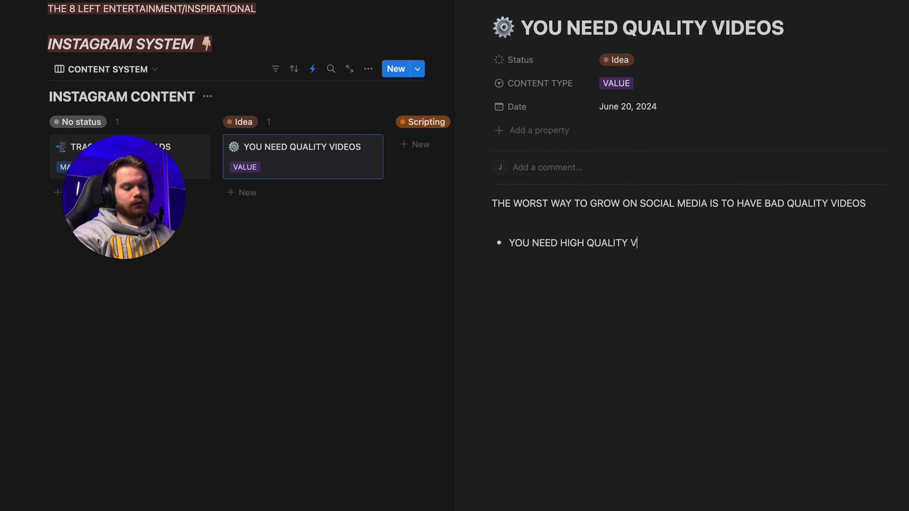
text(IDS )
- Add a second bullet reading "TO DO THIS YOU NEED TOP TIER EDITORS" and start a third
text(TO DO)
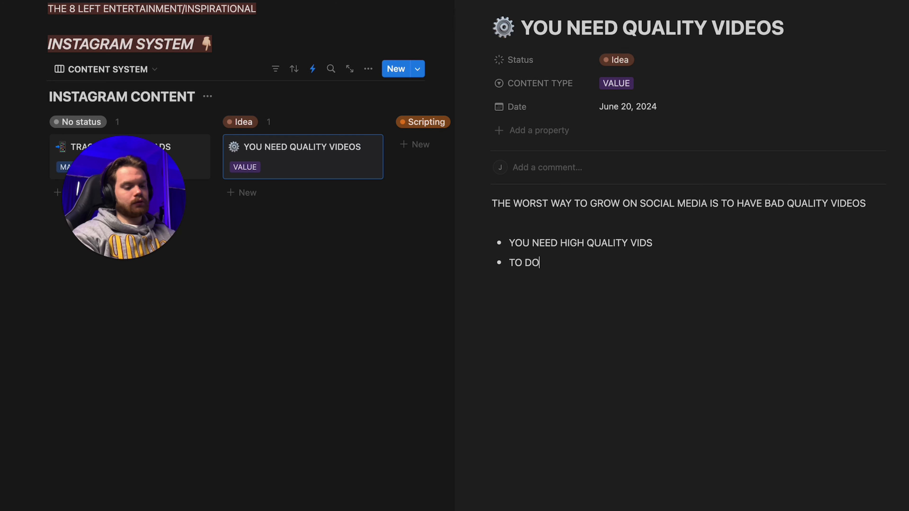
text( THIS YO)
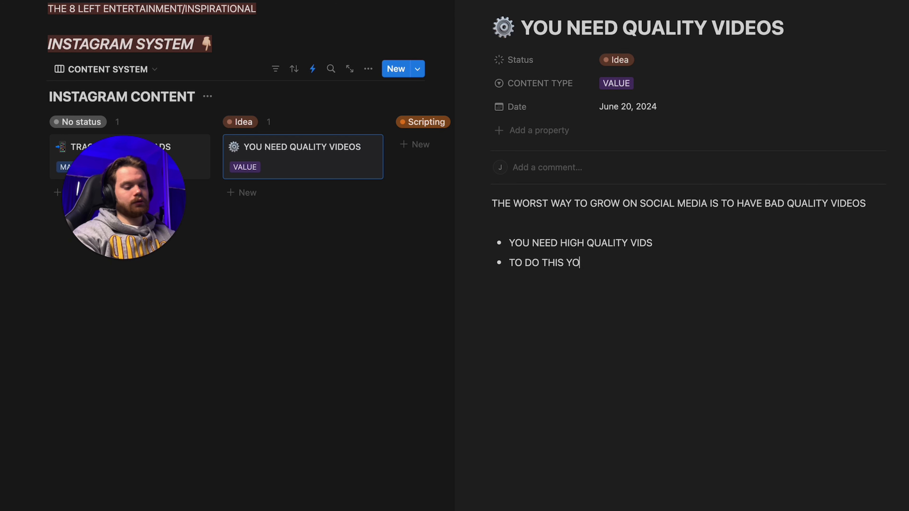
text(U NEED TOP TI)
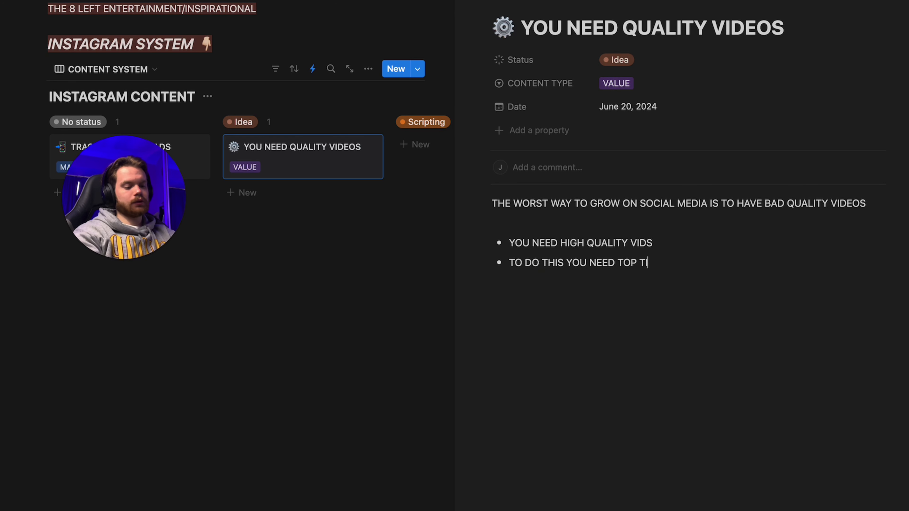
text(ER EDITORS)
key(Return)
key(Return)
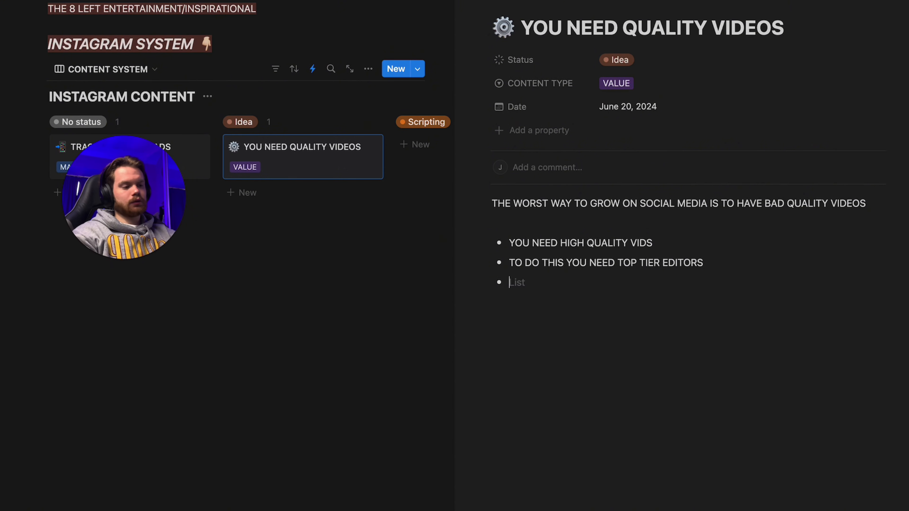
key(BackSpace)
key(Return)
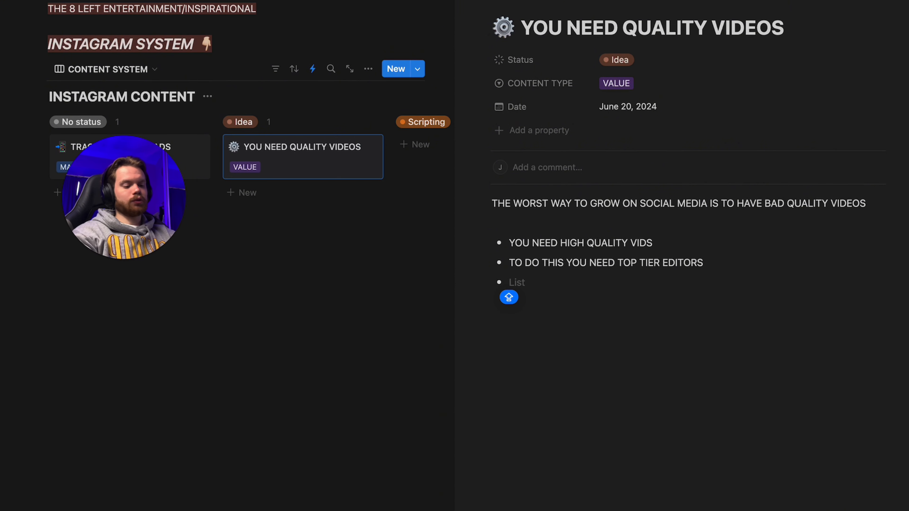
- Write "SPEAK ABOUT HOW TO HIRE EDITORS" as the third bullet of the script
text(SPEAK ABOUT H)
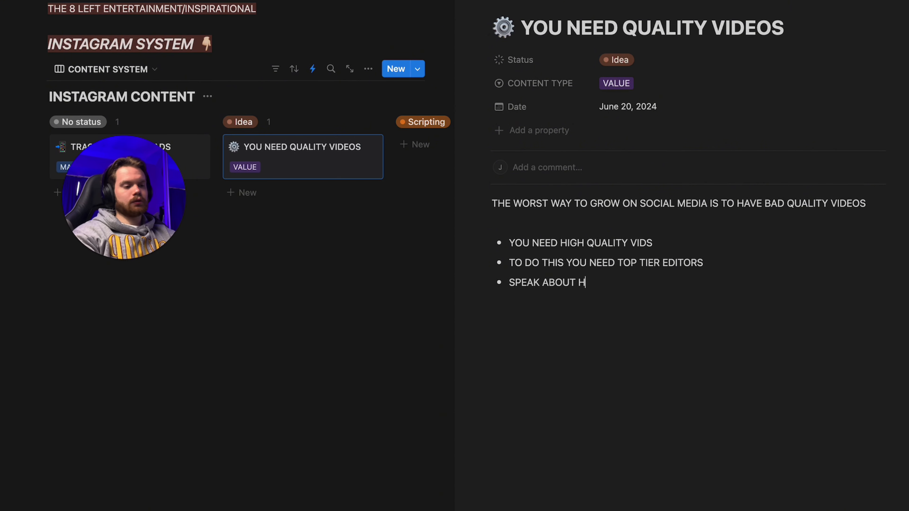
text(OW TO HIRE ED)
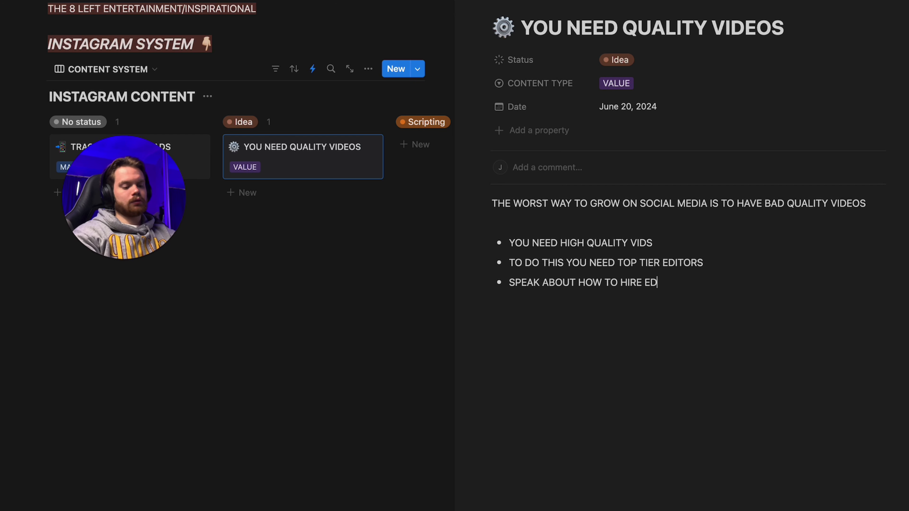
text(ITORS)
key(Return)
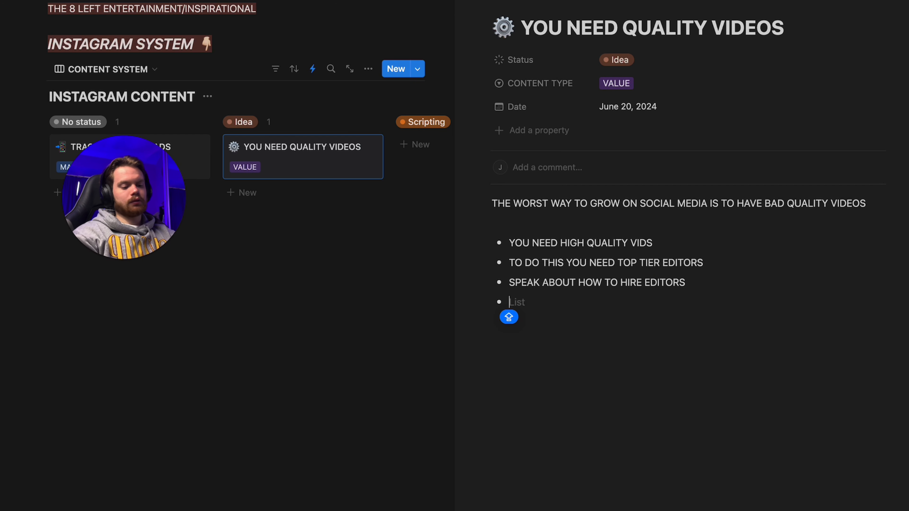
text(CAL)
key(BackSpace)
key(BackSpace)
key(BackSpace)
key(Caps_Lock)
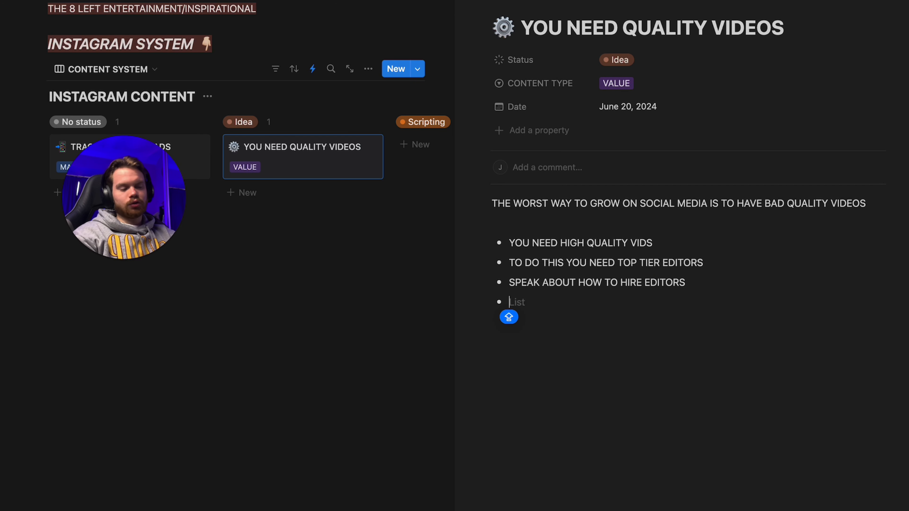
- End the bulleted list with a blank line and set the card's CONTENT TYPE to MANY CHAT
key(BackSpace)
key(Return)
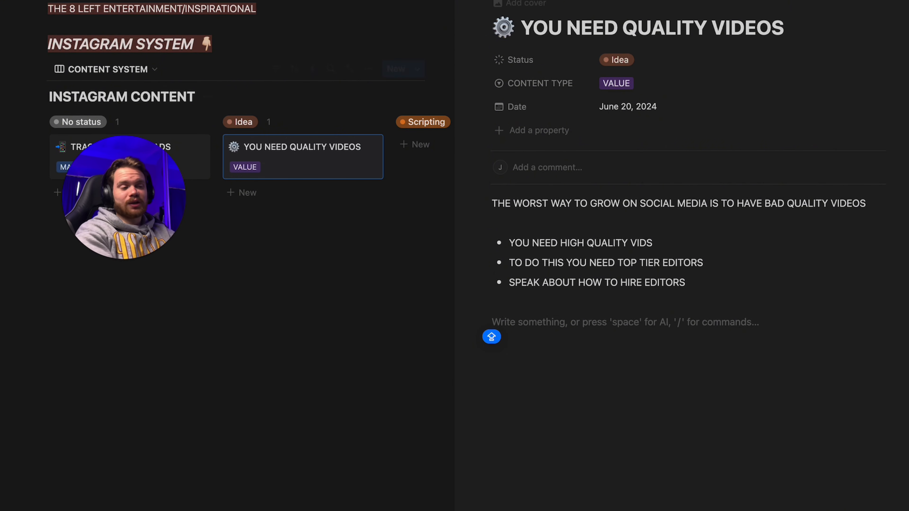
click(620, 85)
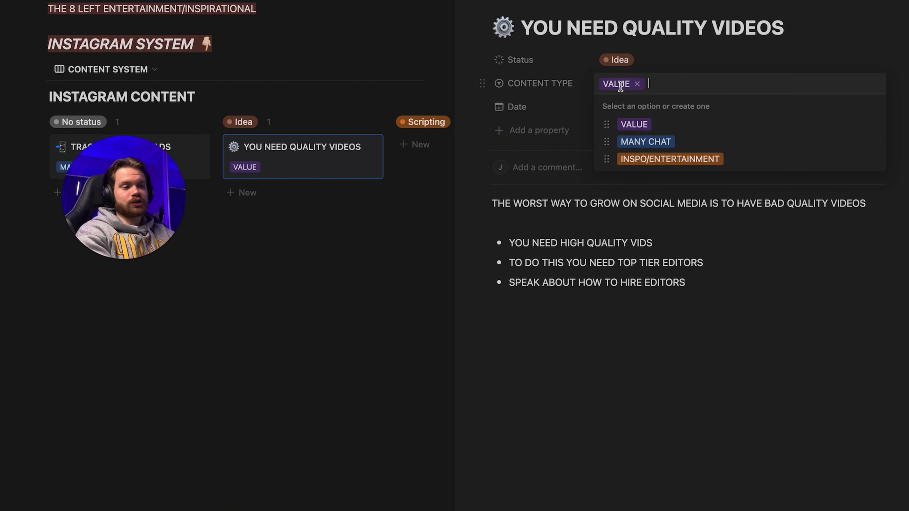
click(647, 143)
- Leave a blank line under the bullets and begin the call to action with "I JUST CREATED A FREE TRAINING ON HOW TO HIRE EDITORS, IF YOU WOULD LIKE IT"
click(554, 301)
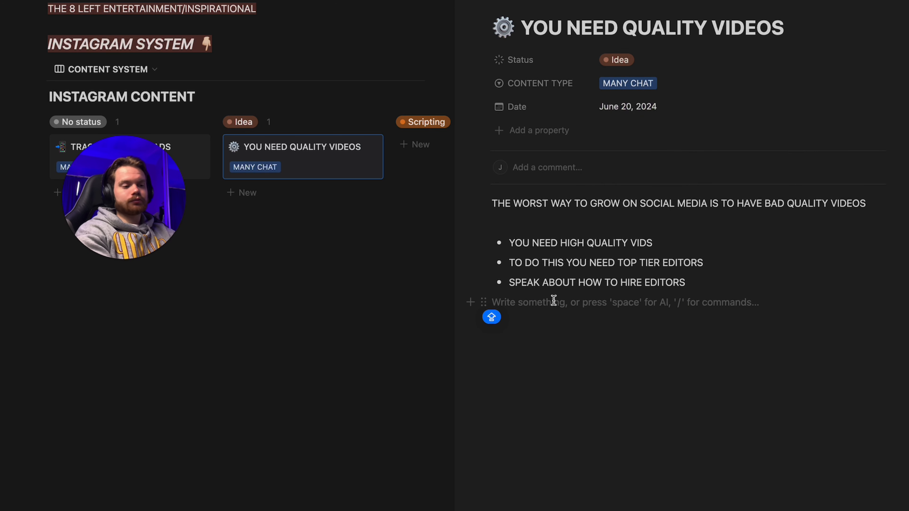
key(Return)
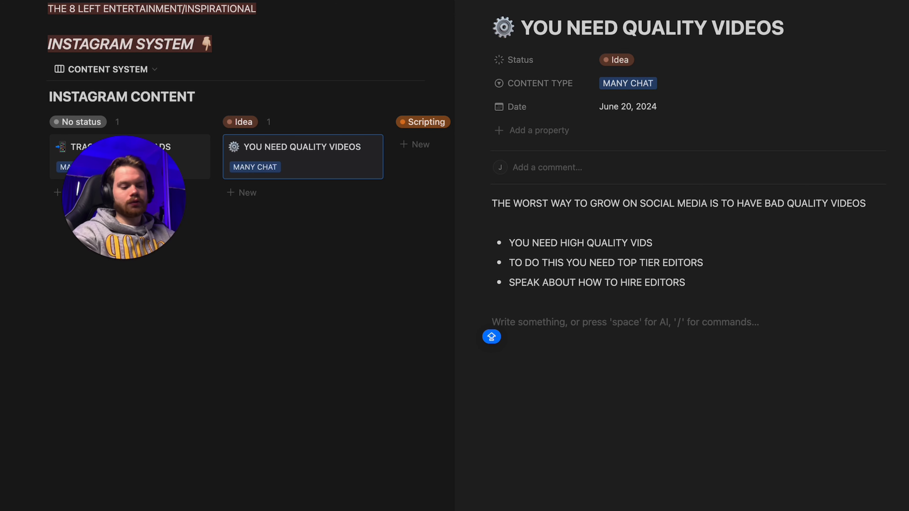
text(I)
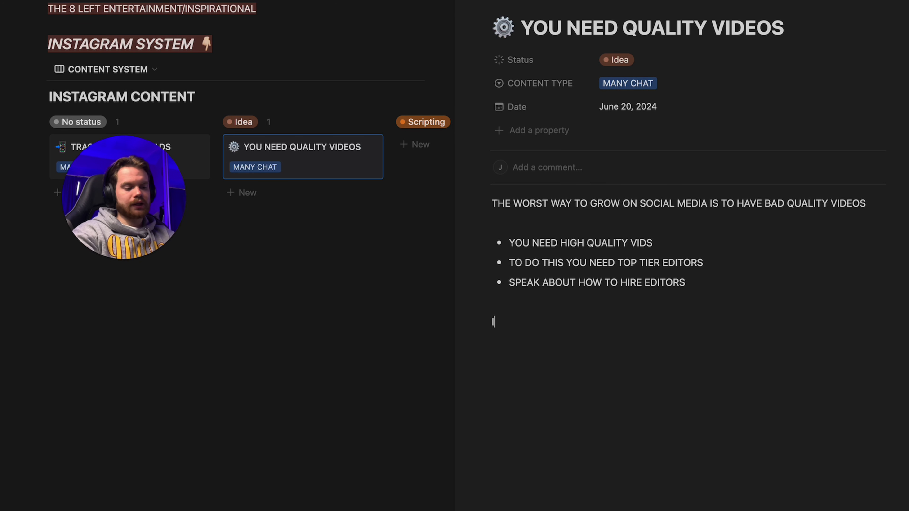
text( JUST CREATED)
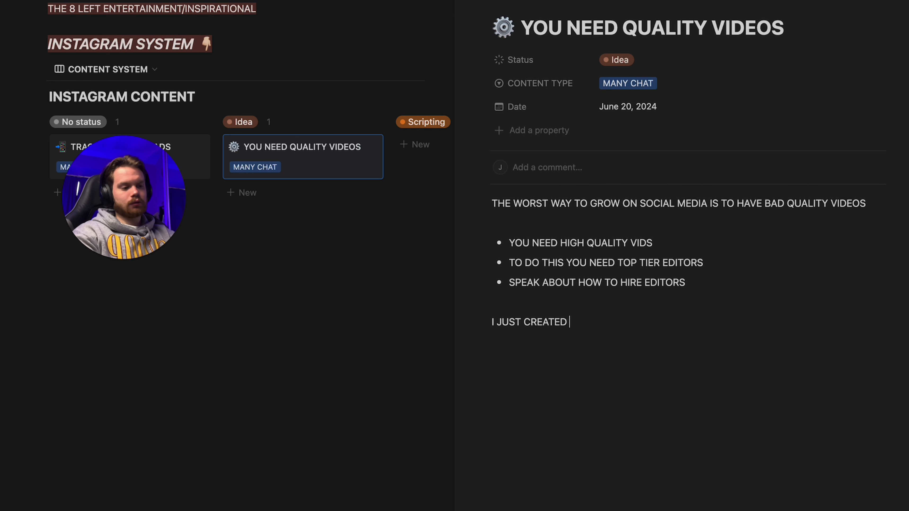
text( A FREE TRAINING )
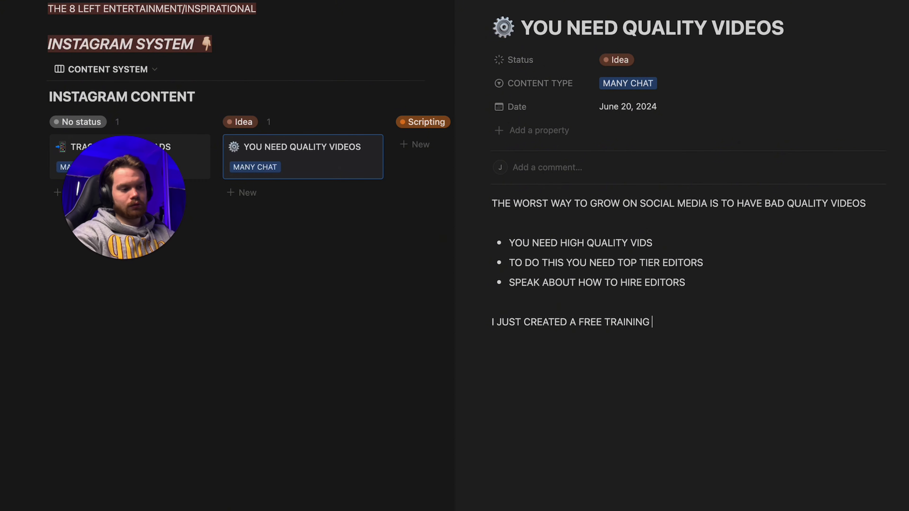
text(ON HOW TO HIRE )
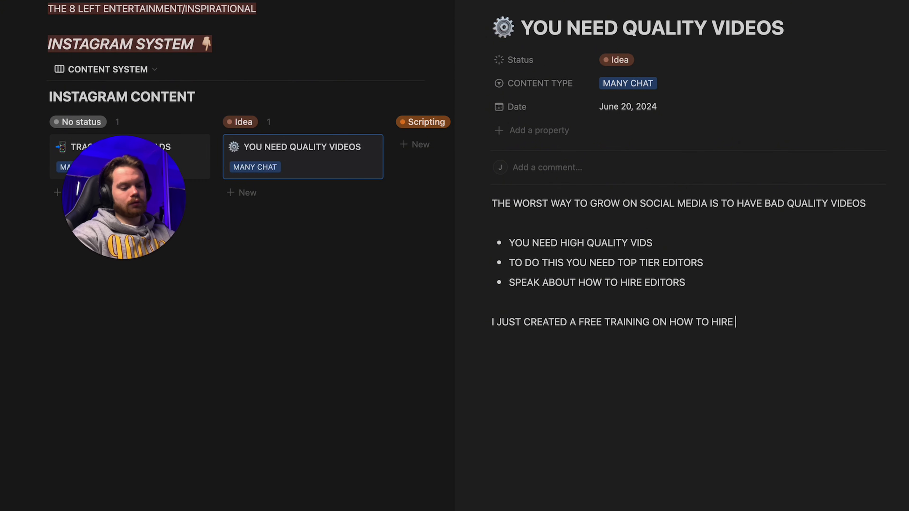
text(EDITORS, I)
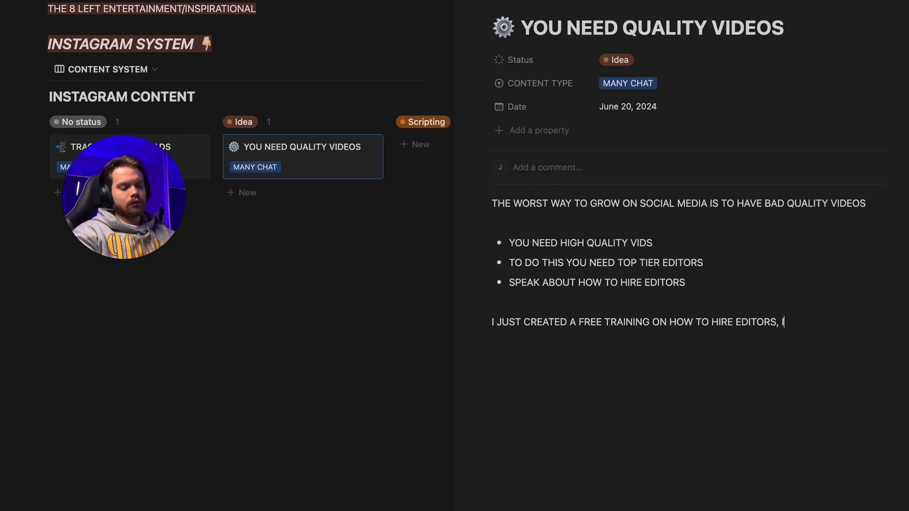
text(F YOU WOULD LI)
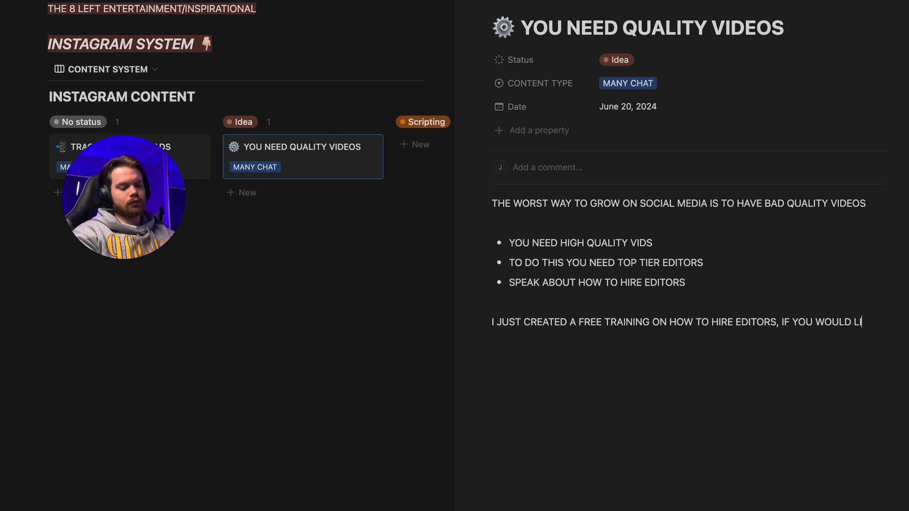
text(KE IT)
key(Caps_Lock)
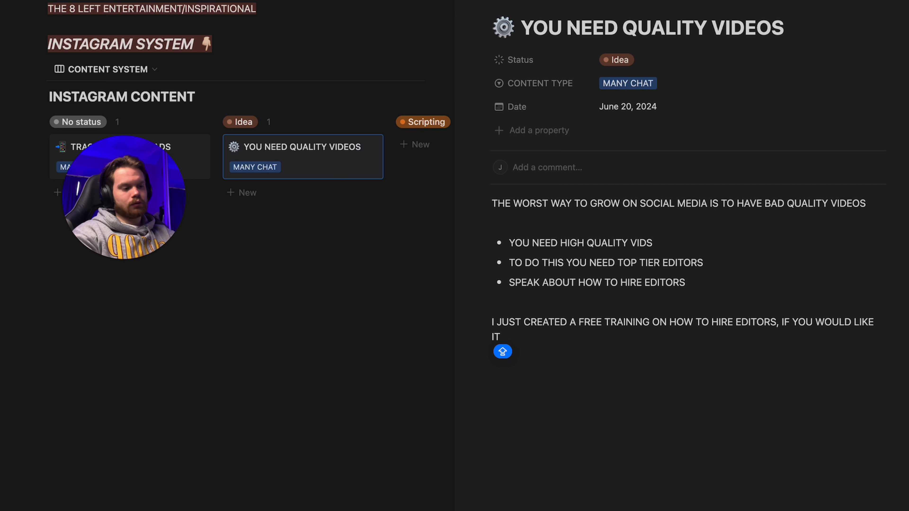
- Finish the call to action with "COMMENT “EDITOR” AND I WILL SEND IT OVER TO YOU"
text(COMMENT)
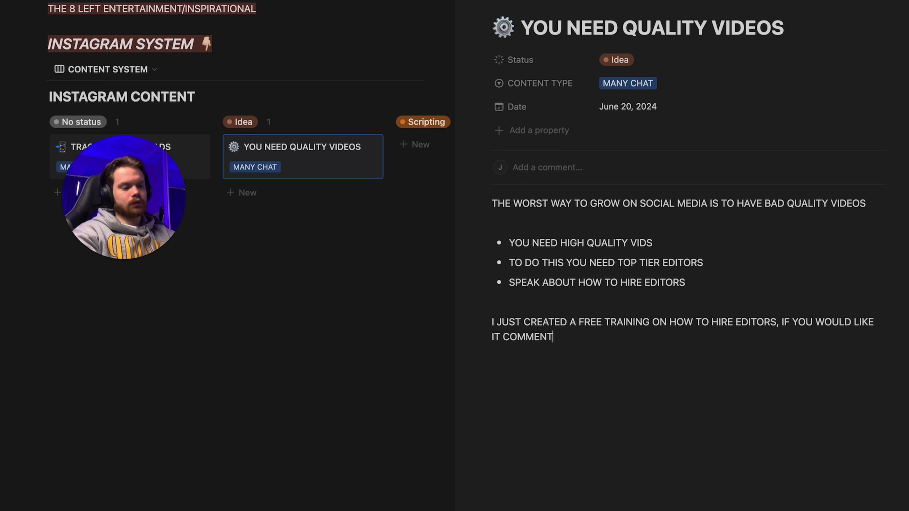
text( “EDITOR)
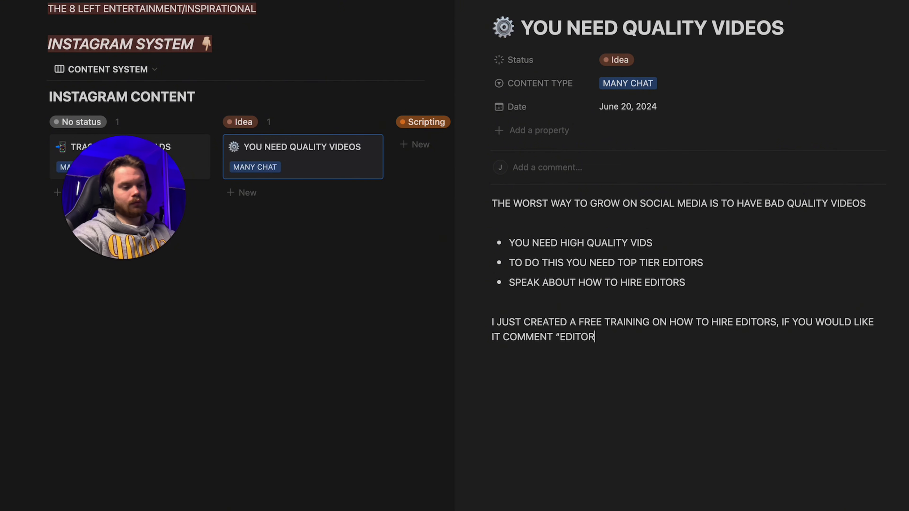
text(” AND )
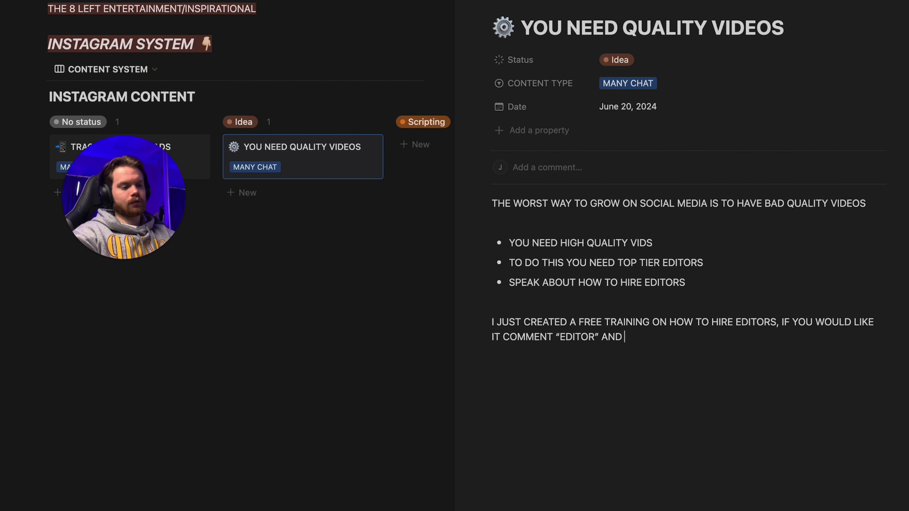
text(I WILL SEND )
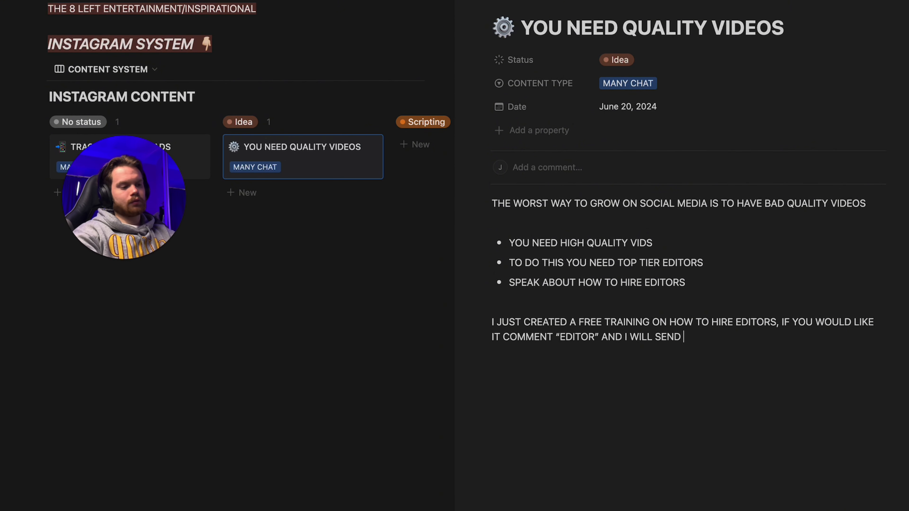
text(IT OVER TO YO)
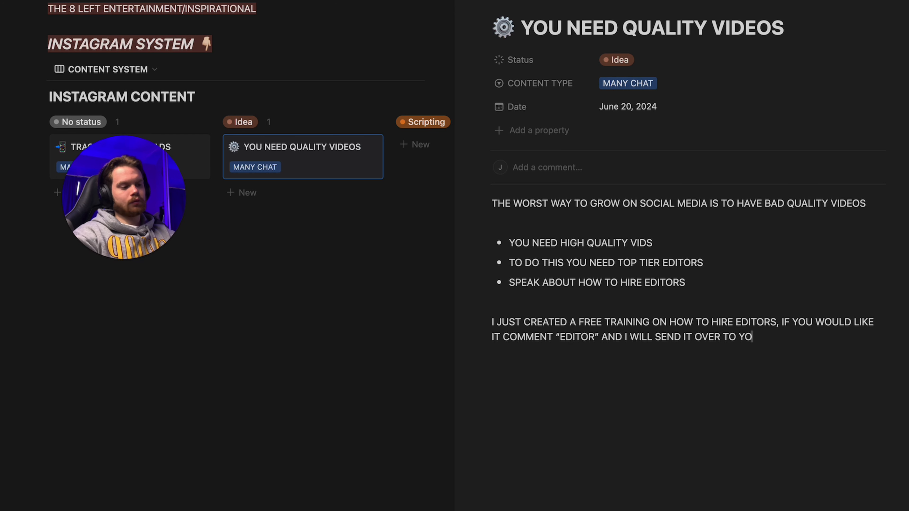
text(U)
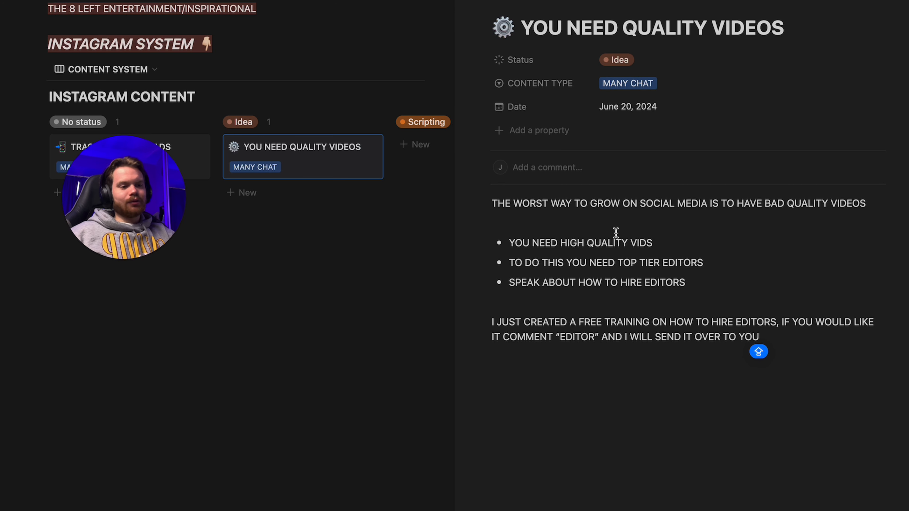
- Advance the YOU NEED QUALITY VIDEOS card's status to Scripting and from there to Ready to film, returning to the board each time
click(617, 60)
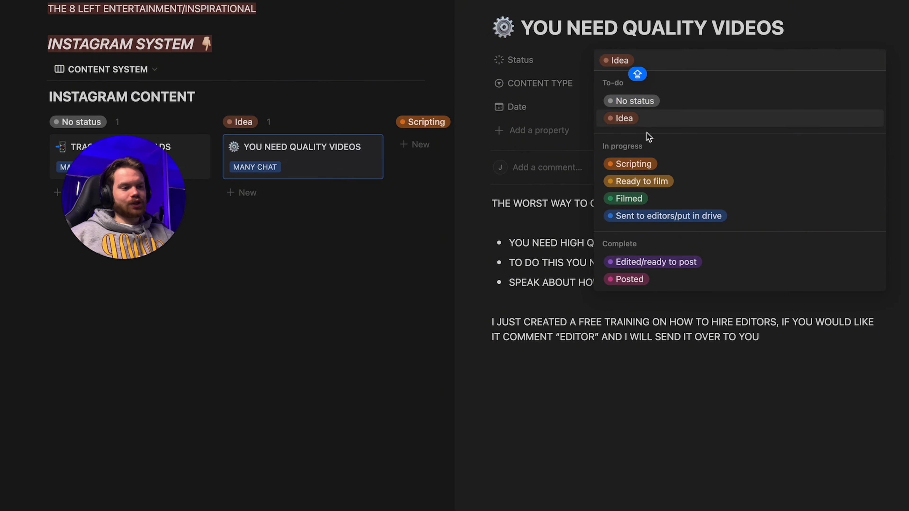
click(633, 164)
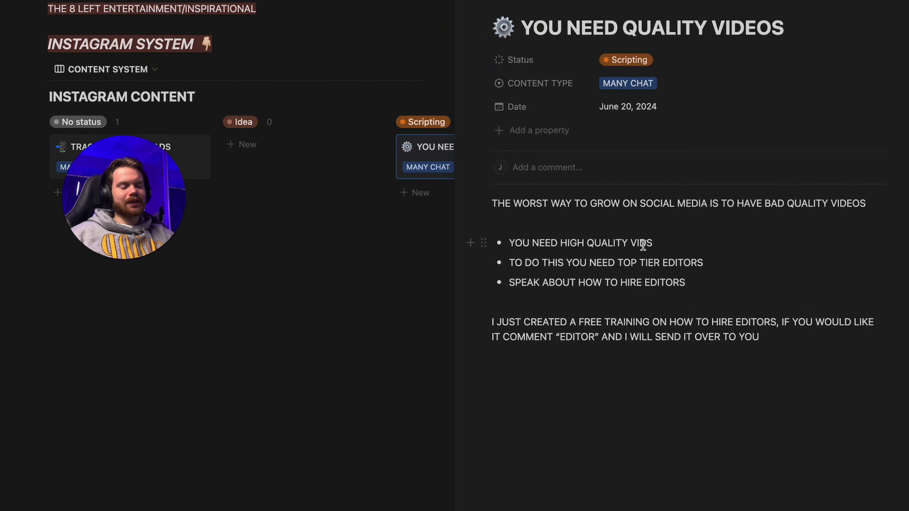
scroll(416, 150, right, 5)
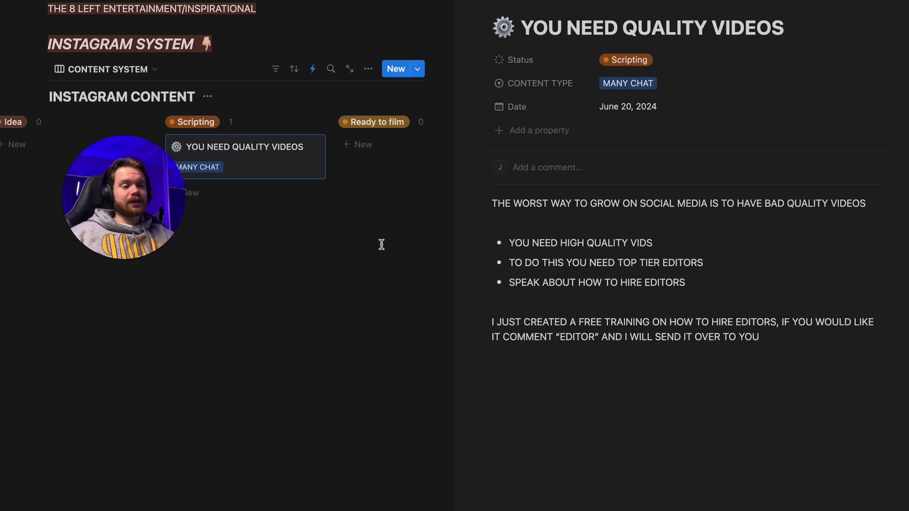
click(468, 1)
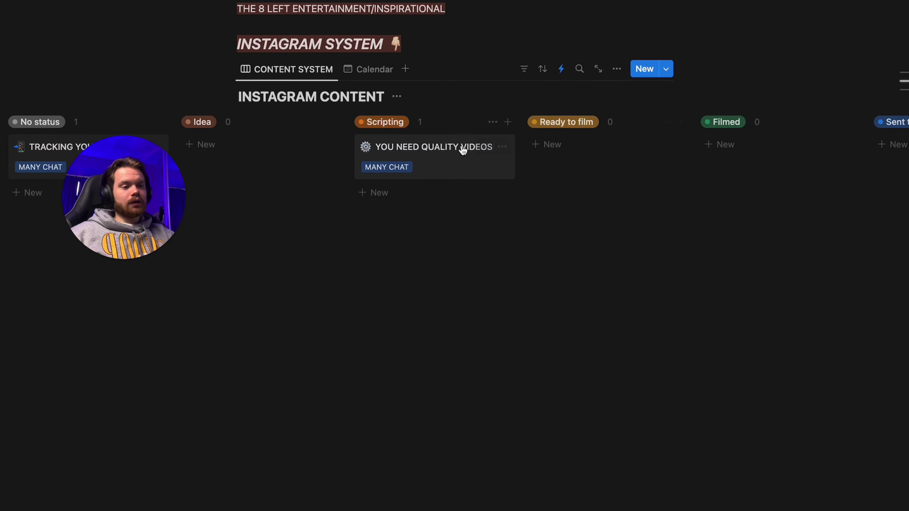
click(426, 155)
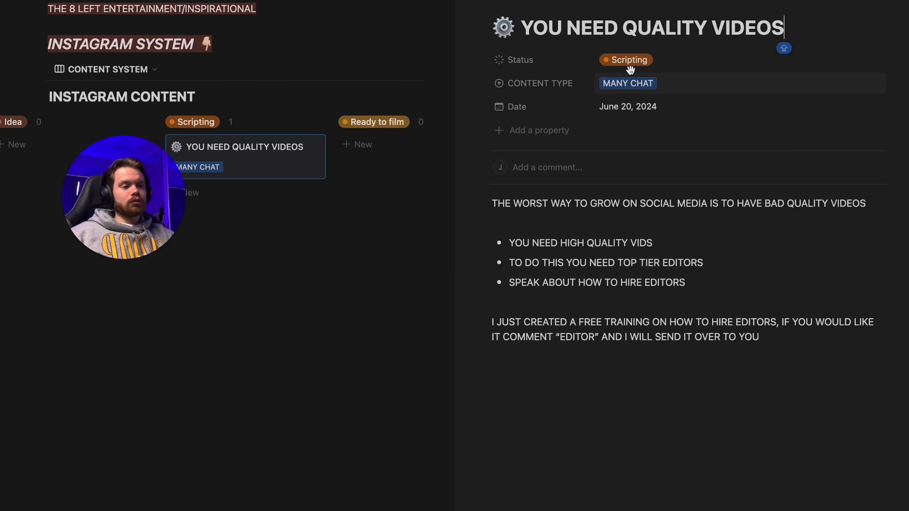
click(632, 60)
click(630, 181)
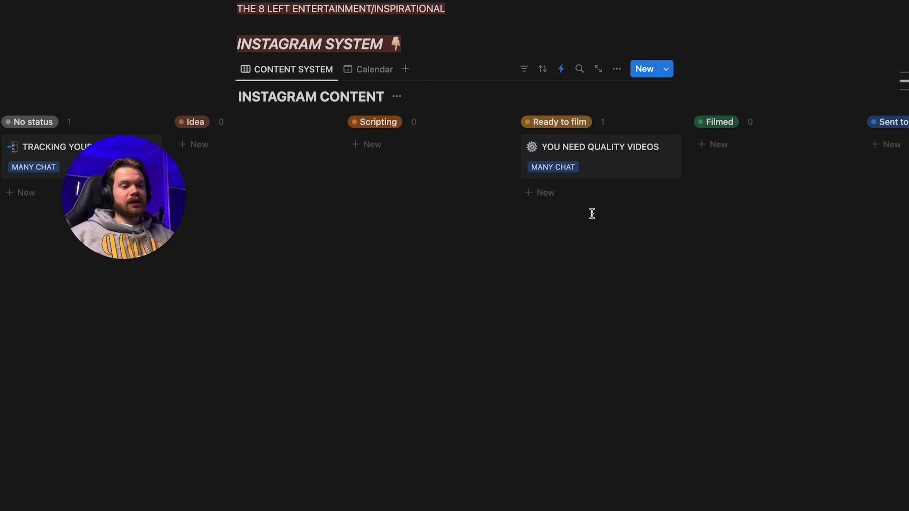
scroll(591, 212, right, 5)
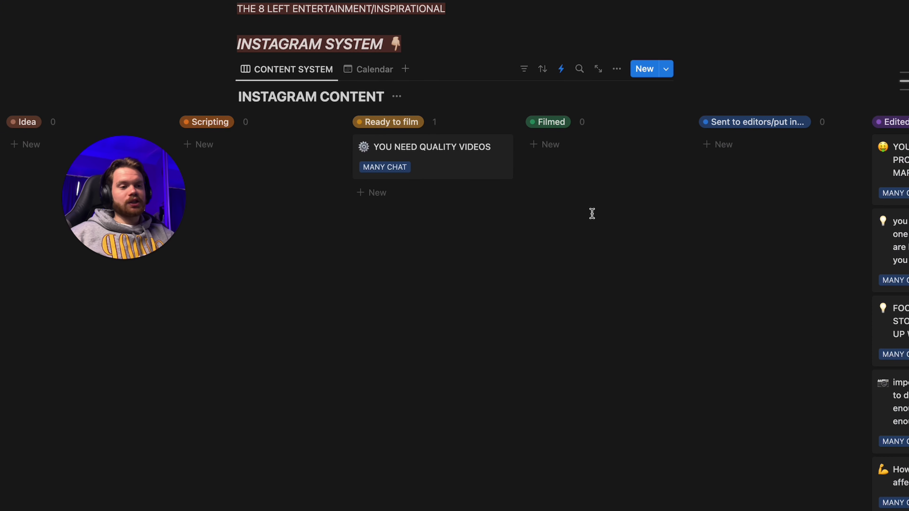
- Review the YOU NEED QUALITY VIDEOS script, and examine the cards in the board's Edited/ready to post and Posted columns
click(428, 153)
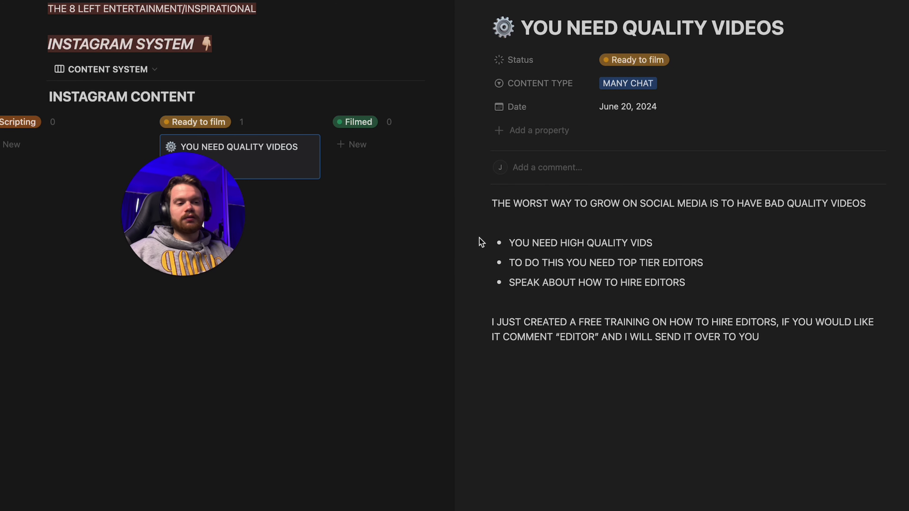
click(341, 211)
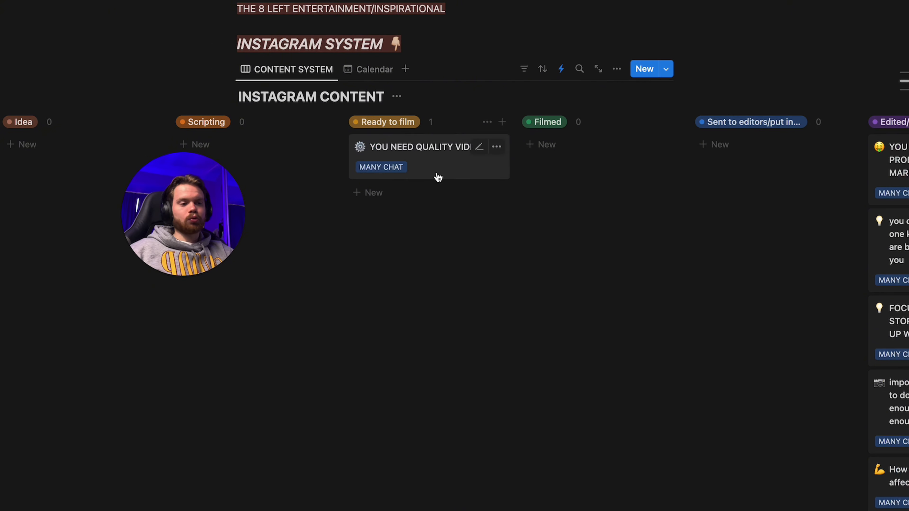
scroll(449, 423, right, 10)
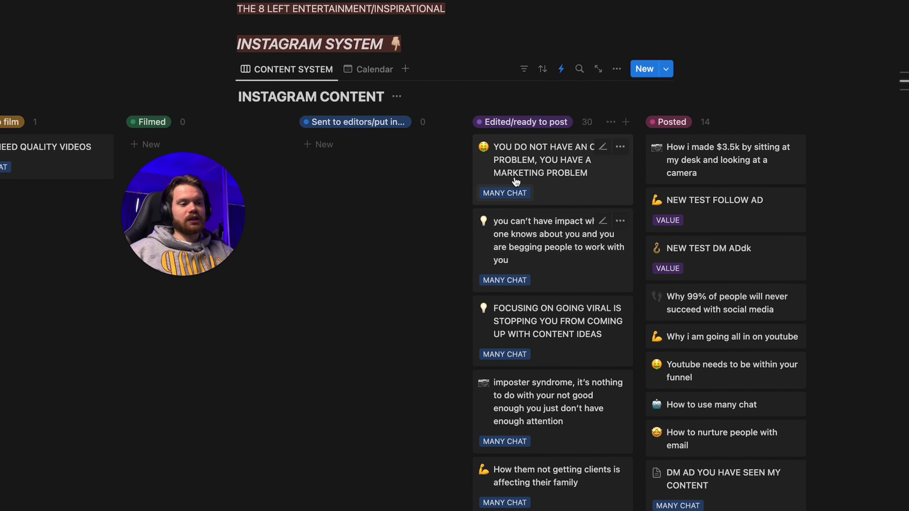
scroll(516, 181, down, 20)
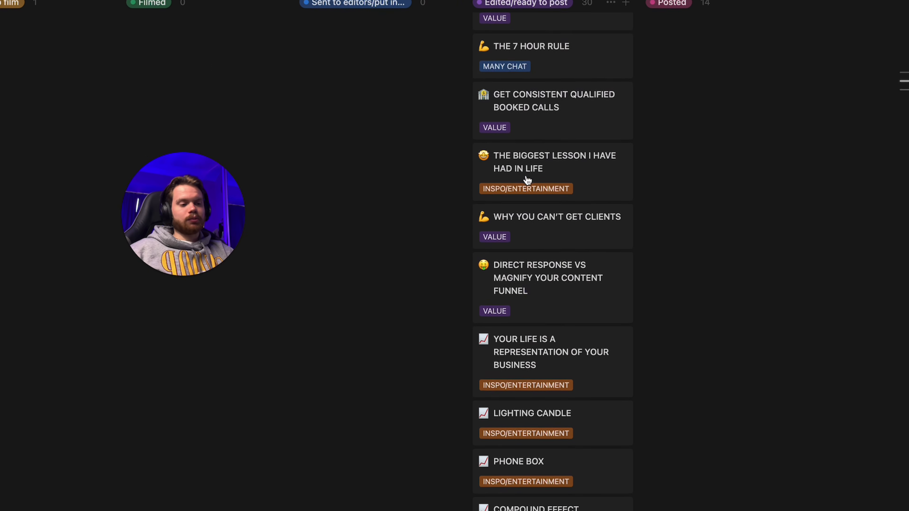
scroll(528, 180, down, 15)
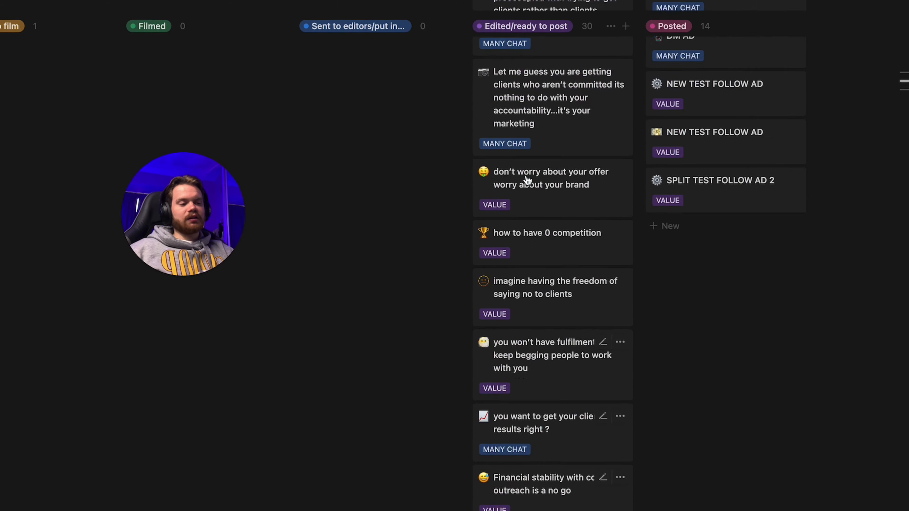
scroll(528, 180, up, 15)
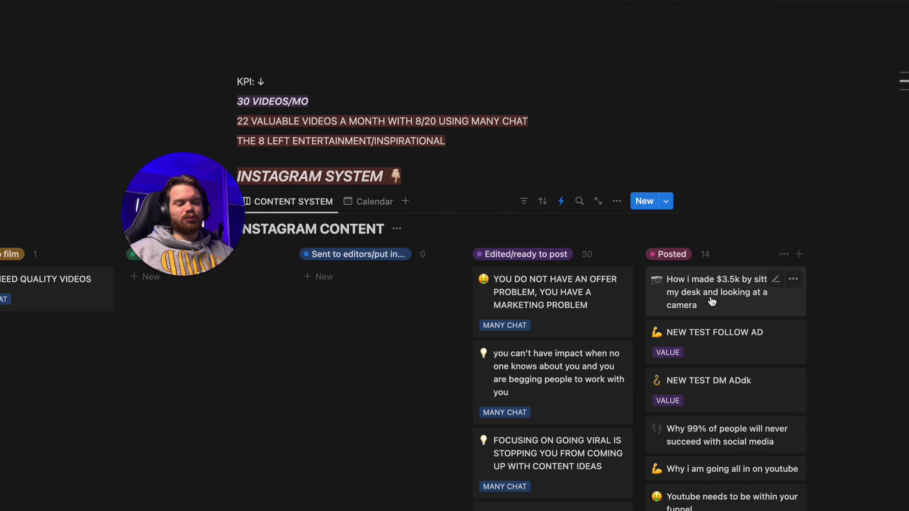
scroll(712, 302, down, 5)
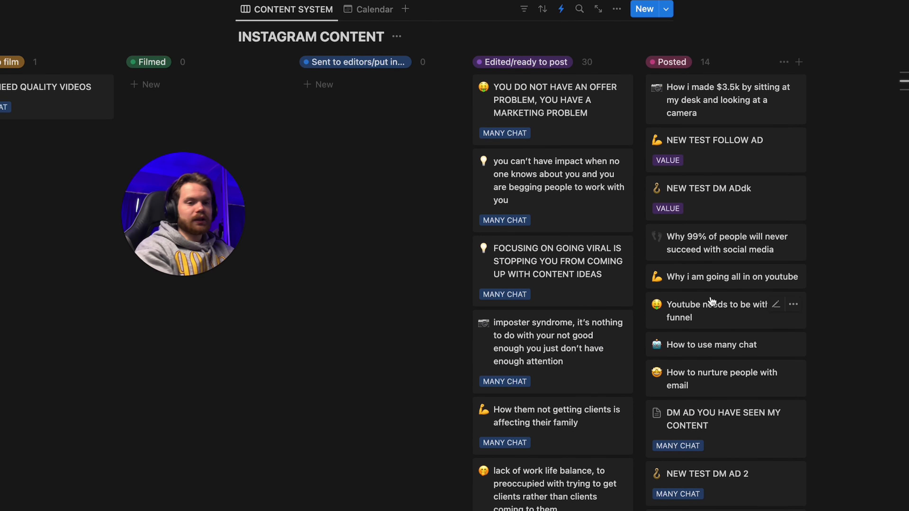
scroll(696, 240, down, 3)
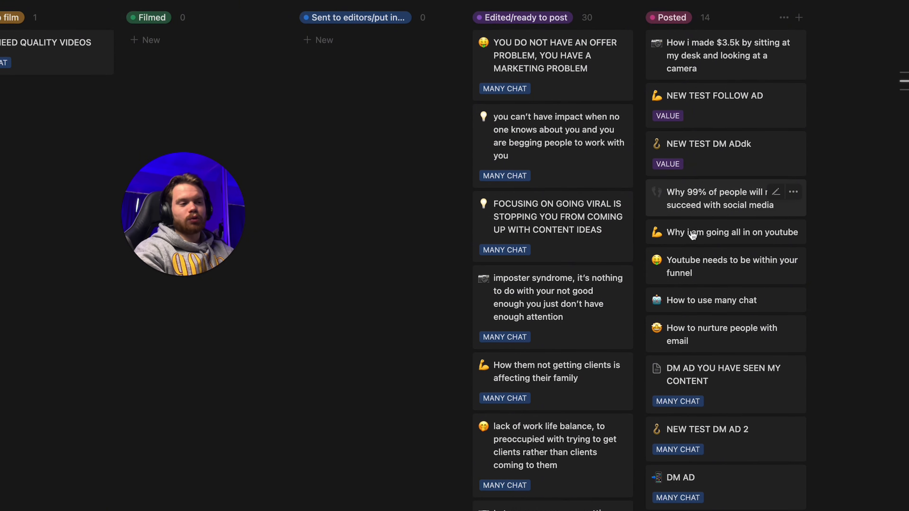
scroll(735, 92, down, 10)
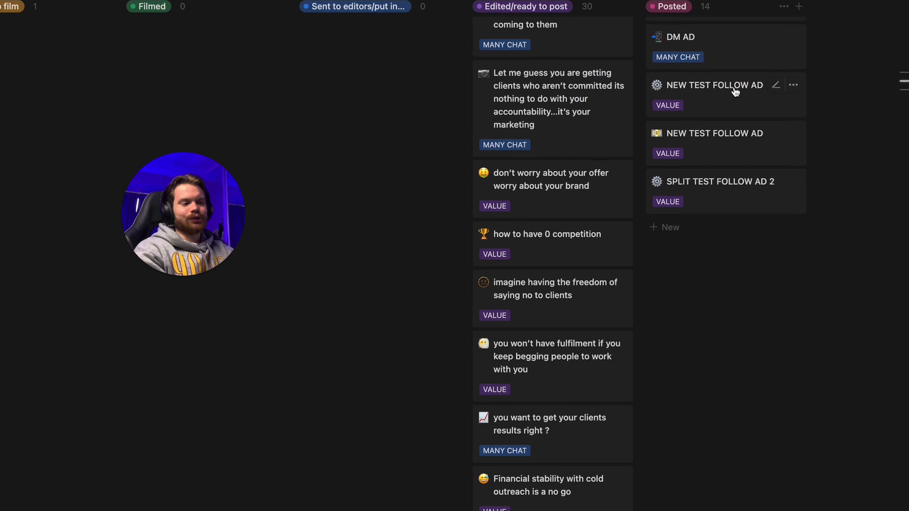
click(793, 184)
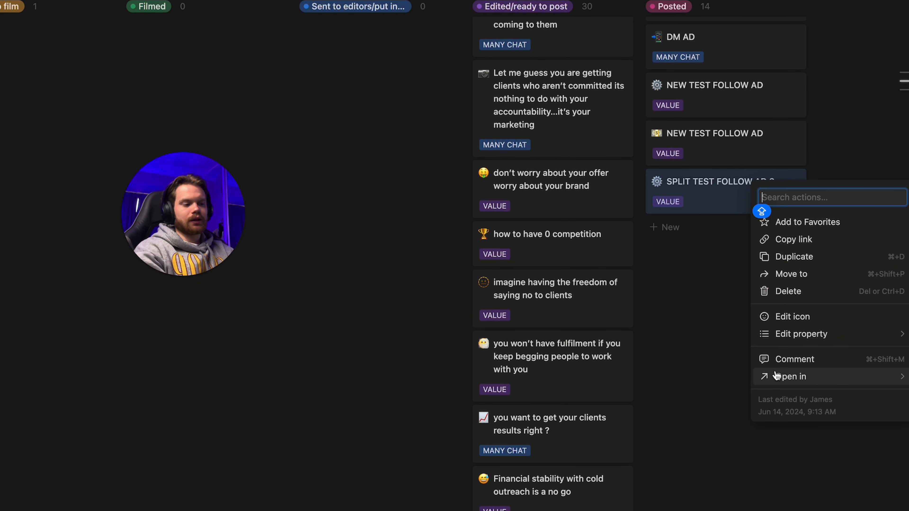
mouse_move(799, 381)
click(730, 298)
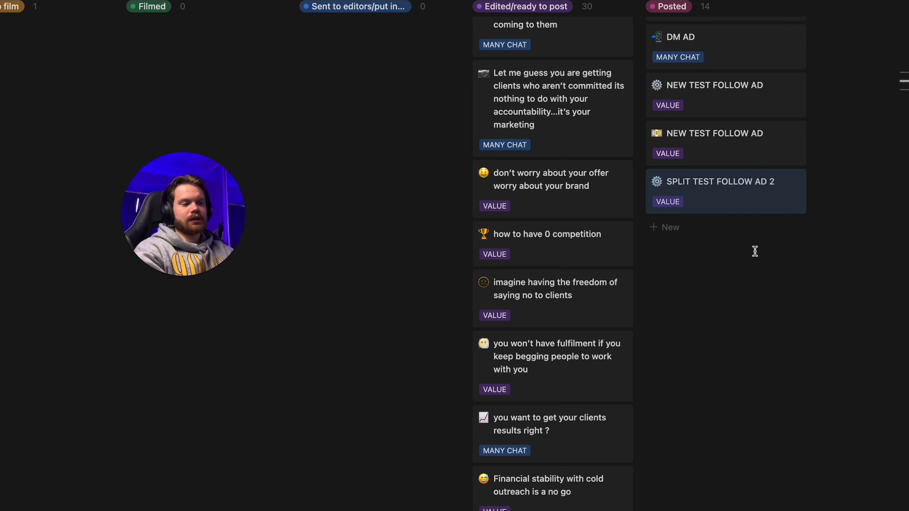
click(794, 184)
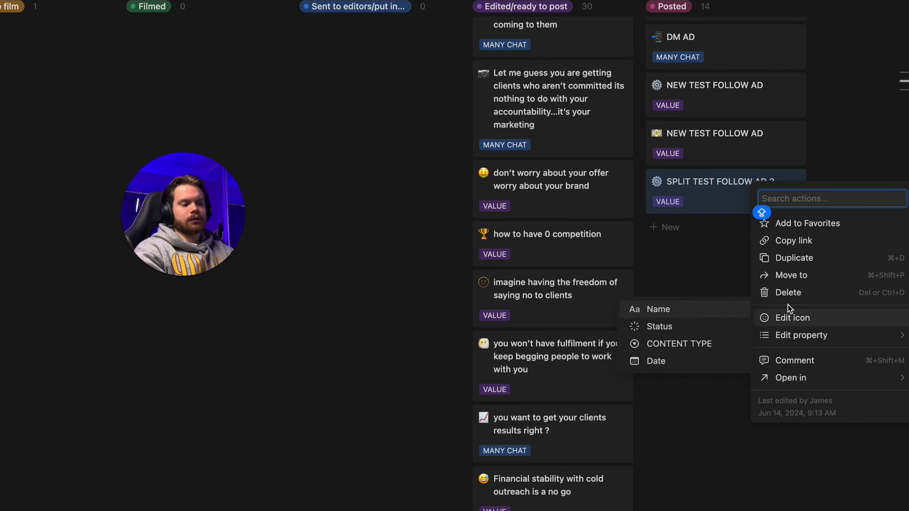
click(722, 306)
scroll(721, 306, up, 10)
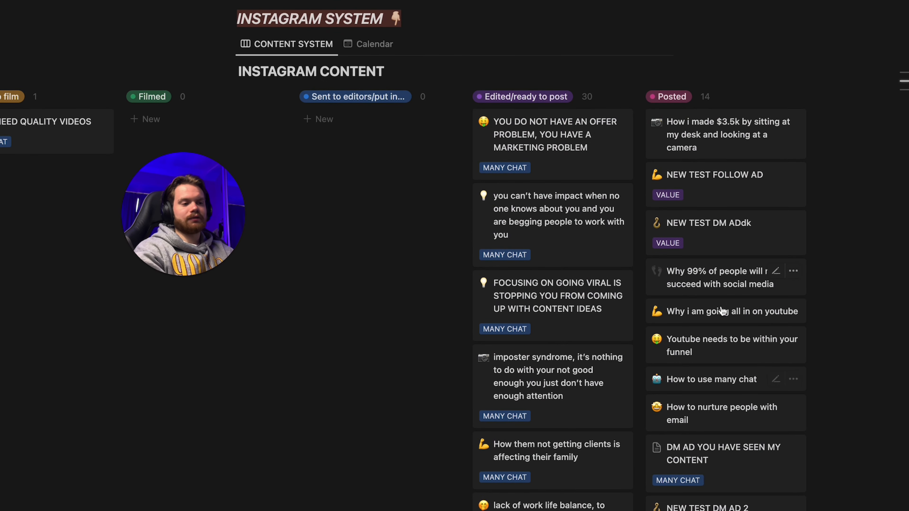
- Move the "you can't have impact", YOU DO NOT HAVE AN OFFER PROBLEM and FOCUSING ON GOING VIRAL cards from Edited/ready to post to Posted
drag(566, 138, 565, 185)
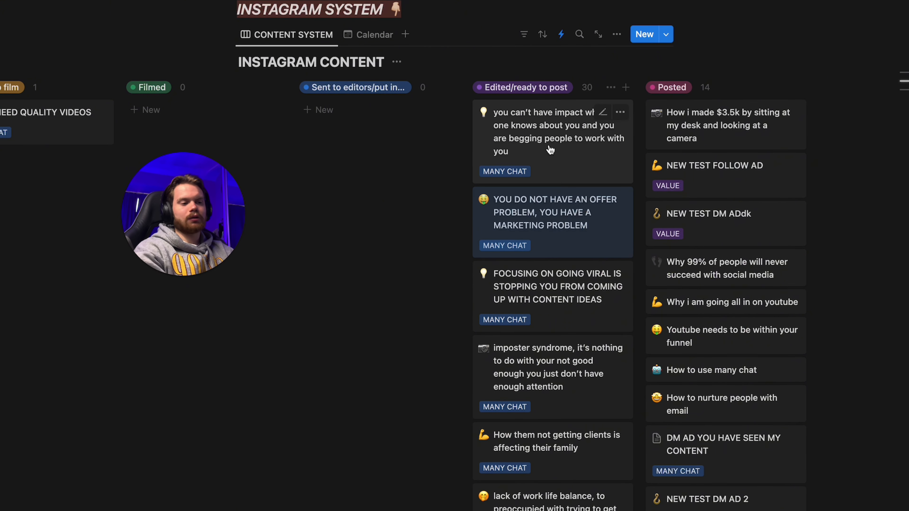
drag(550, 149, 670, 149)
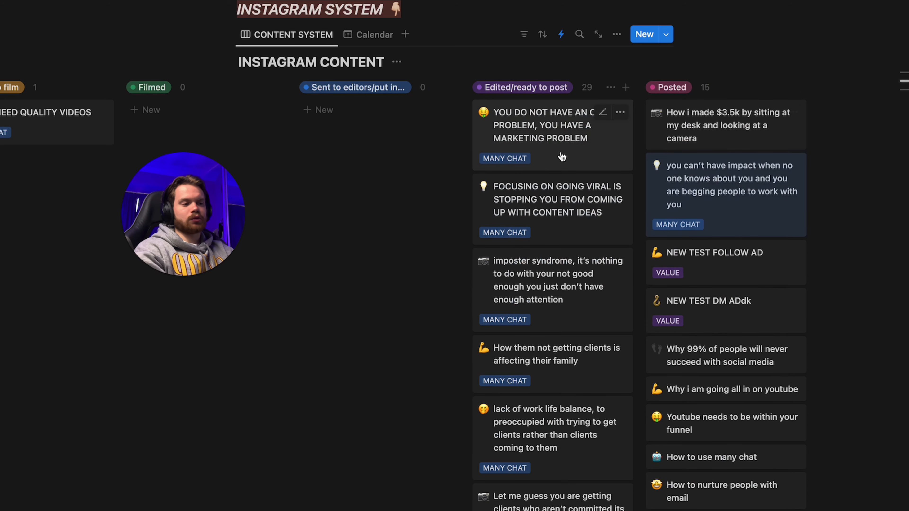
drag(562, 157, 673, 162)
drag(566, 120, 673, 163)
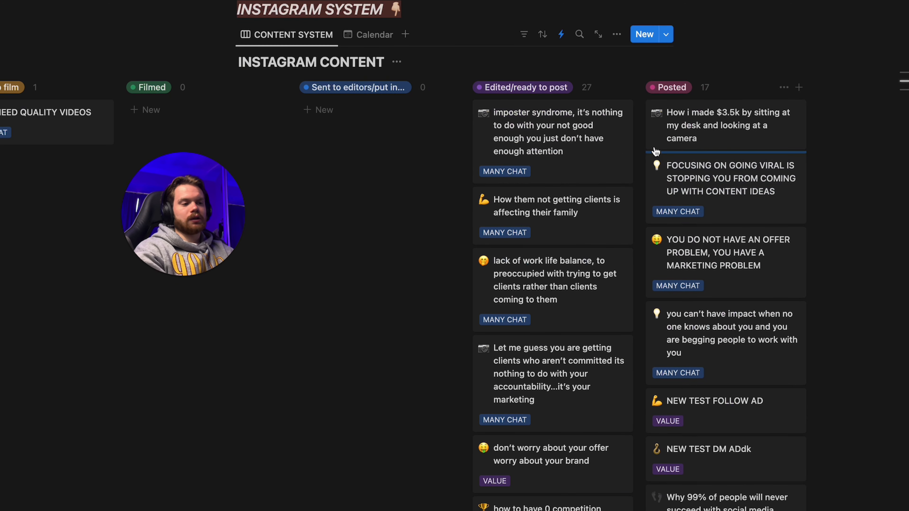
- Move the Edited/ready to post cards from "imposter syndrome" through "you want to get your clients results right ?" to Posted
drag(573, 145, 672, 165)
drag(565, 118, 662, 163)
drag(570, 168, 673, 164)
drag(558, 118, 698, 138)
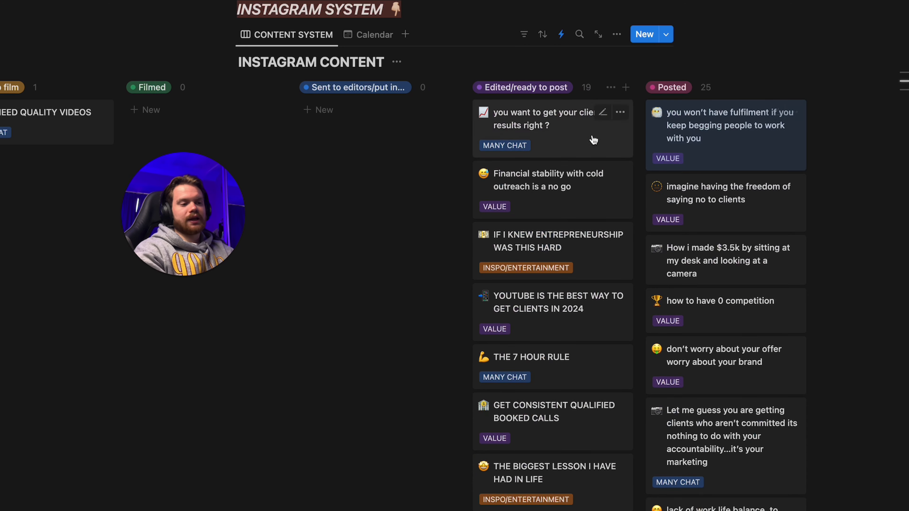
drag(596, 138, 725, 137)
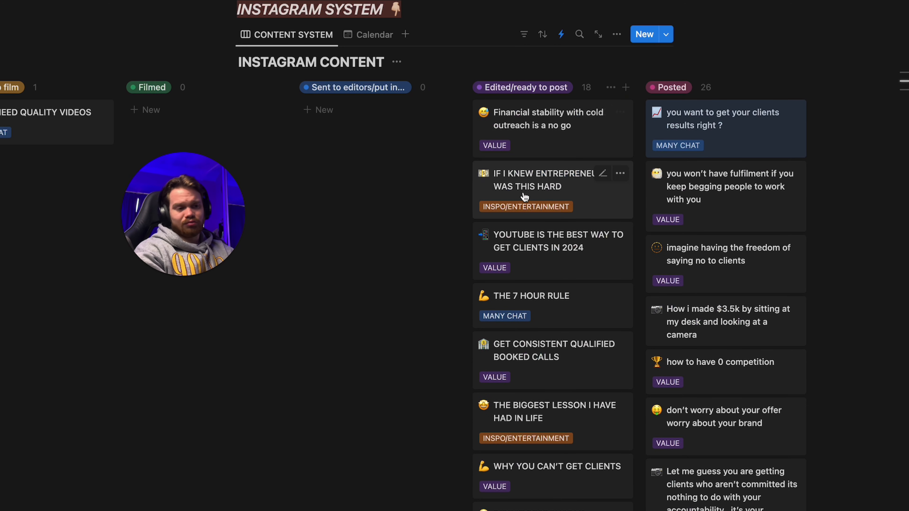
- Move the TRACKING YOUR LEADS card from No status to Idea
scroll(516, 200, left, 15)
scroll(248, 112, left, 8)
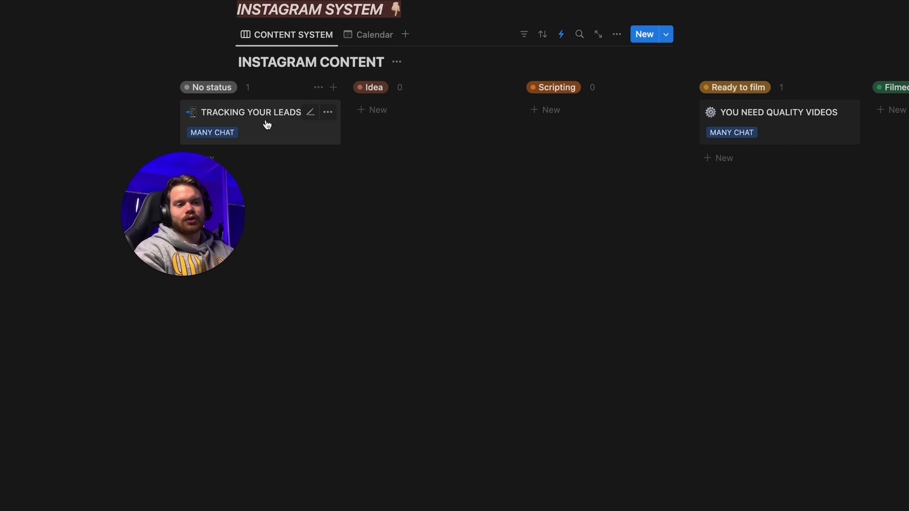
drag(173, 202, 146, 211)
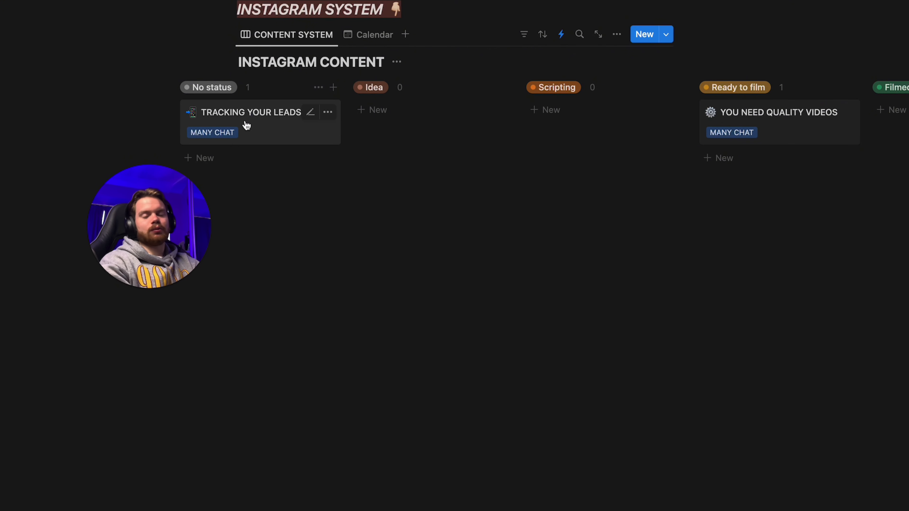
drag(247, 125, 429, 129)
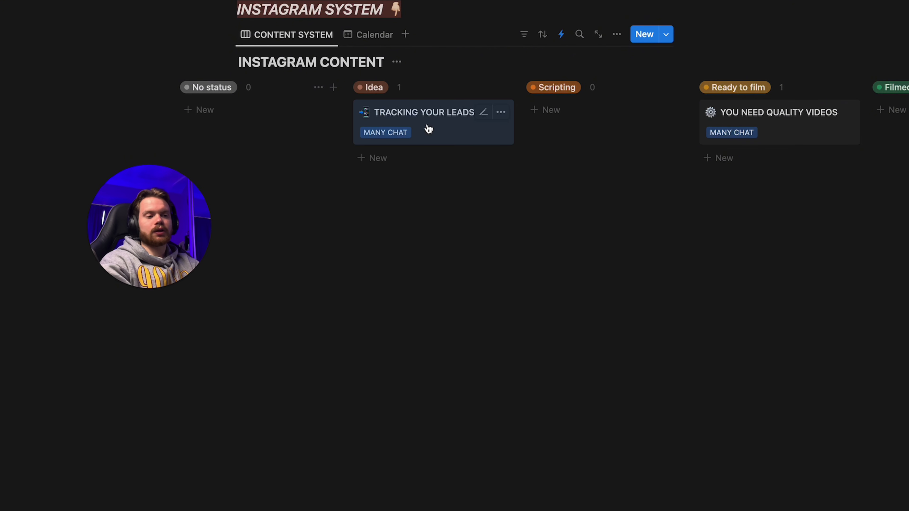
- Open the TRACKING YOUR LEADS card, set its status to Scripting and begin an empty page body for the script
click(429, 124)
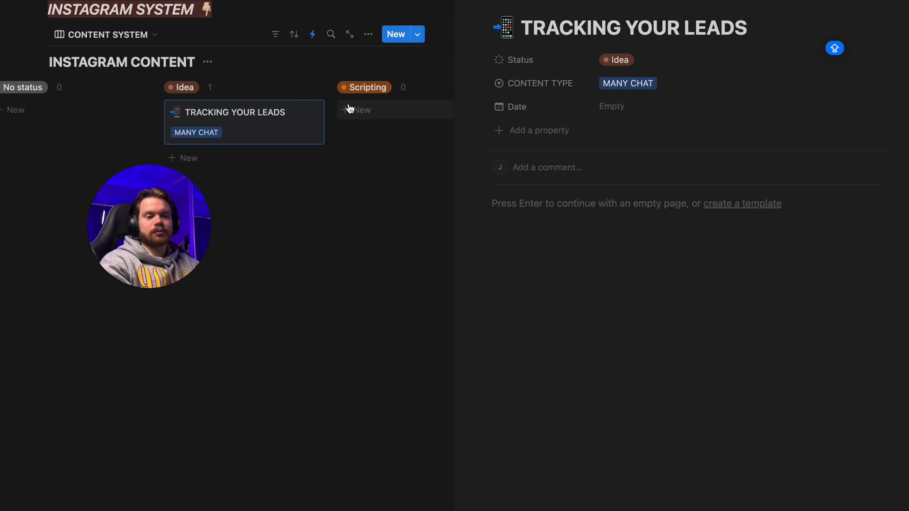
click(619, 72)
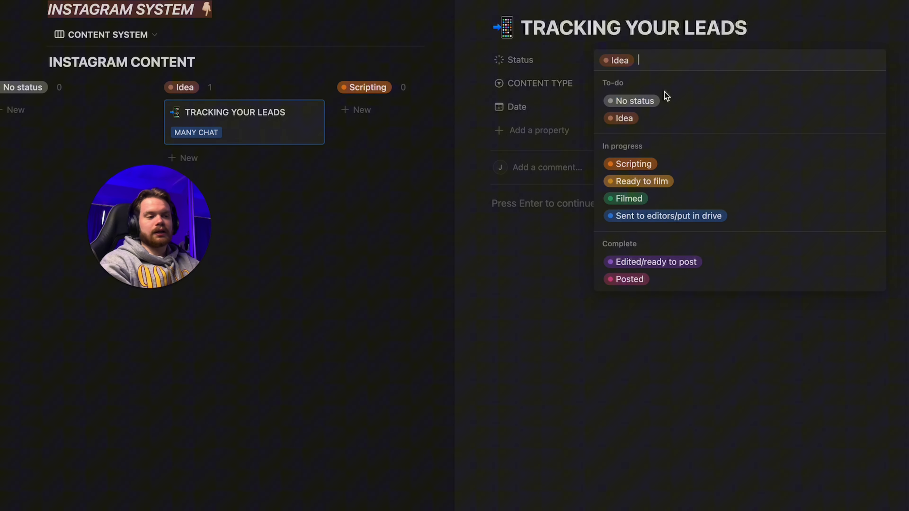
click(627, 162)
click(561, 218)
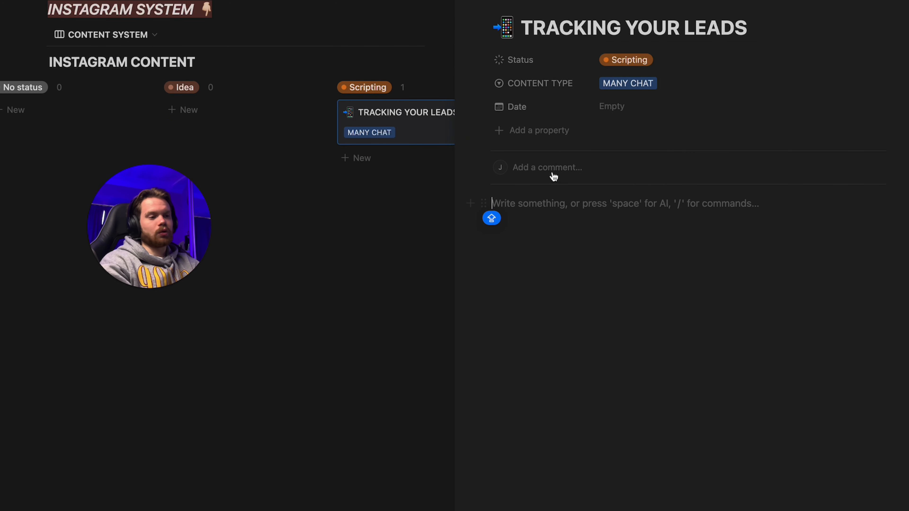
- Look at the TRACKING YOUR LEADS card's date options without choosing a date, and return the card to No status on the board
click(621, 108)
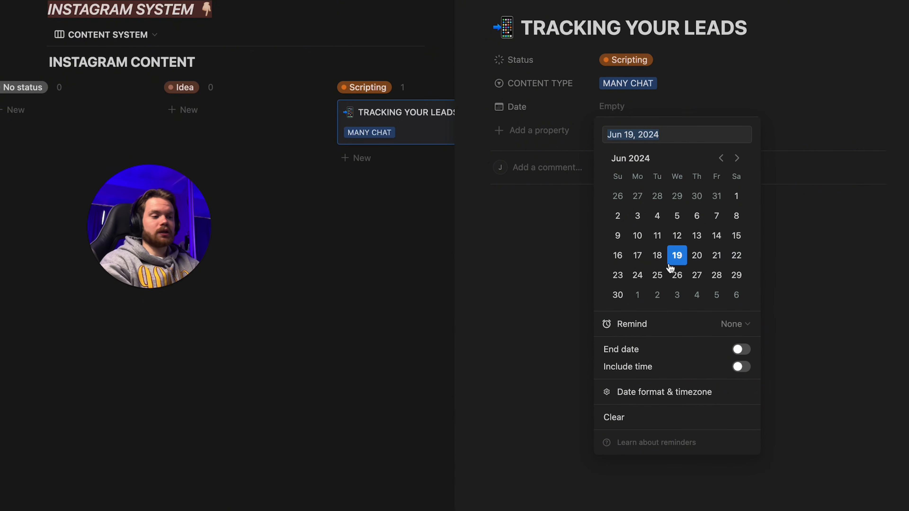
click(795, 288)
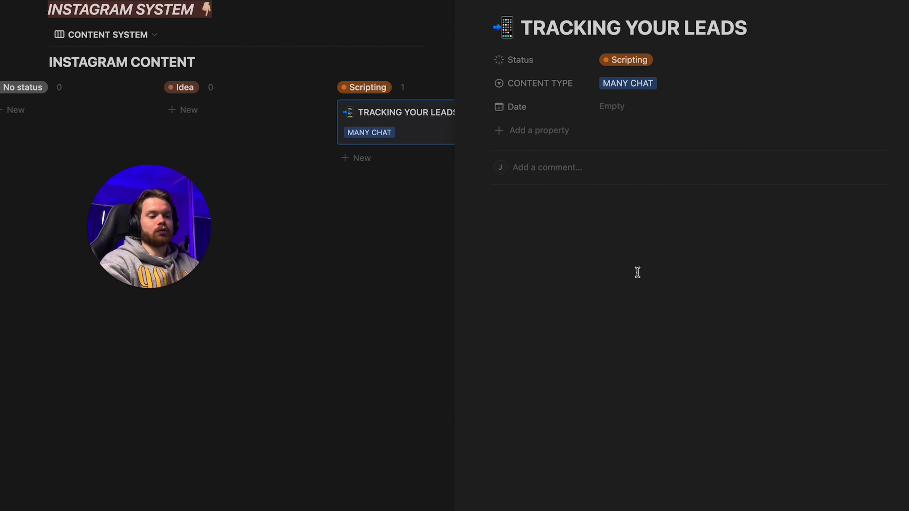
click(378, 191)
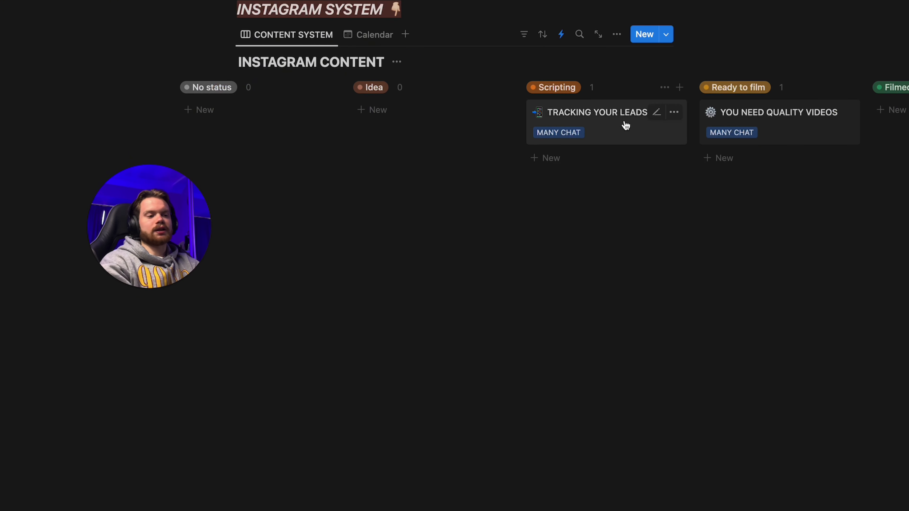
drag(623, 124, 236, 125)
- Add a blank card under No status and delete it again
scroll(401, 200, up, 3)
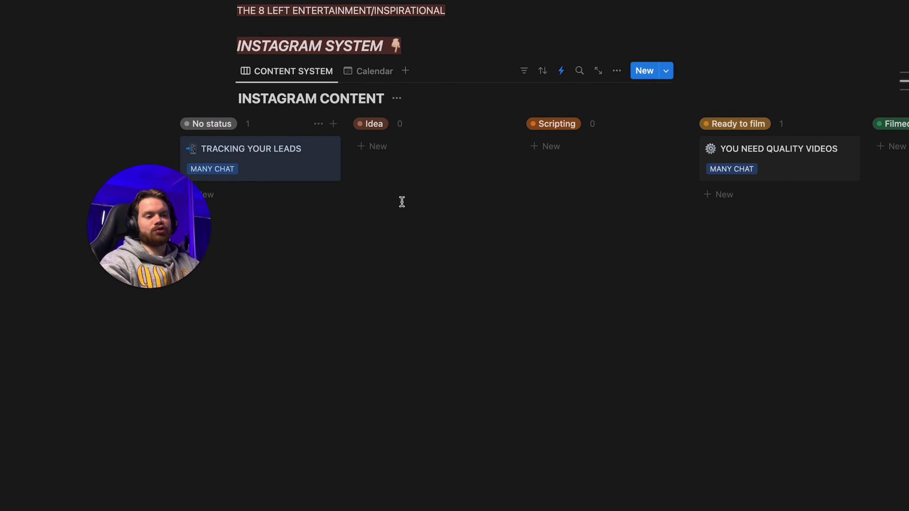
scroll(402, 201, down, 2)
scroll(406, 212, up, 5)
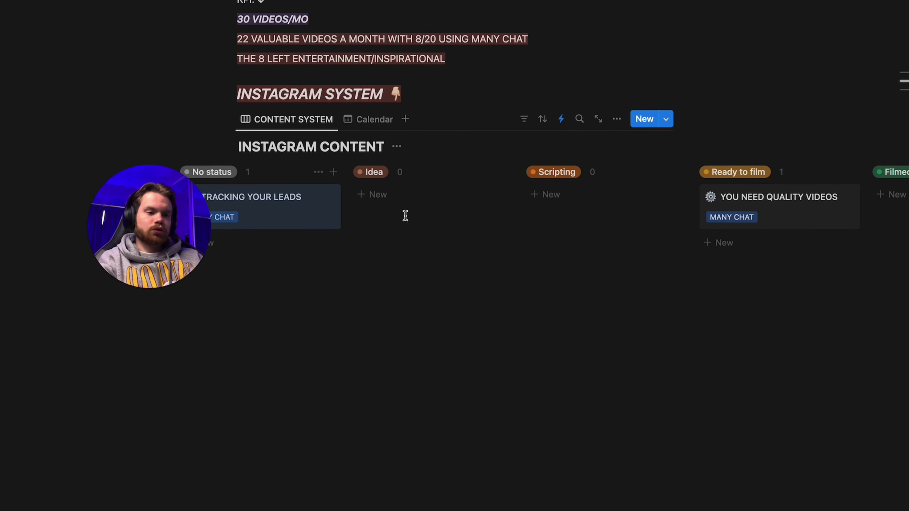
mouse_move(902, 82)
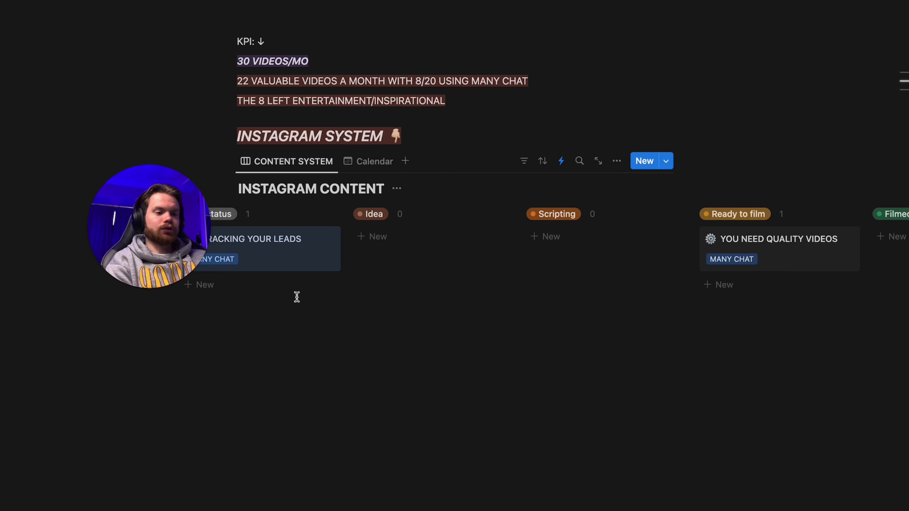
click(278, 295)
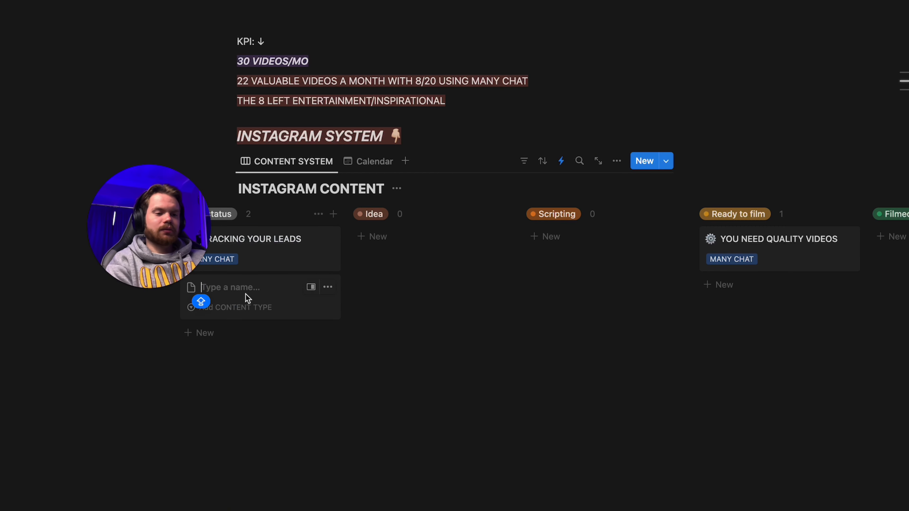
drag(160, 191, 163, 126)
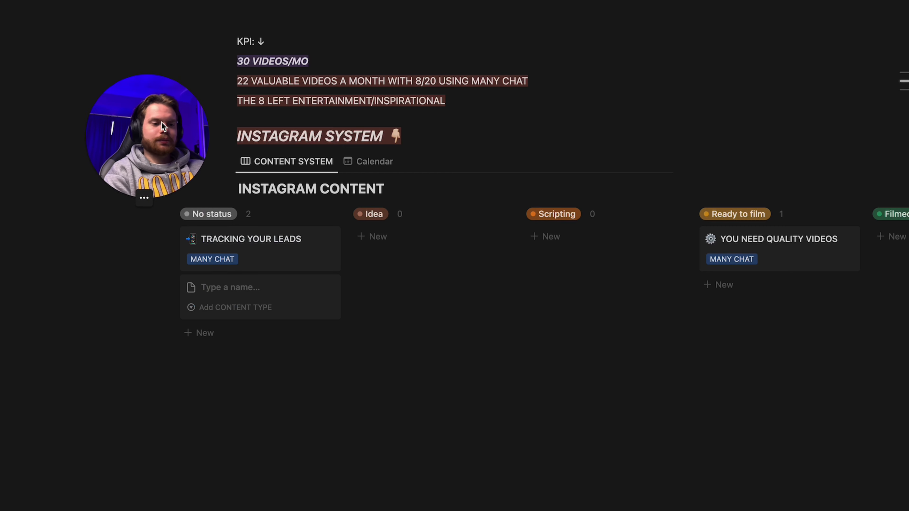
click(334, 289)
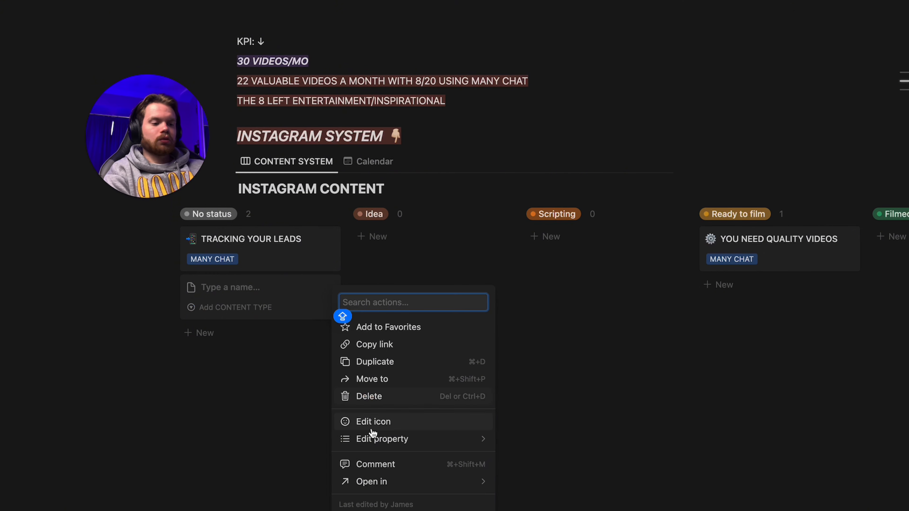
click(371, 397)
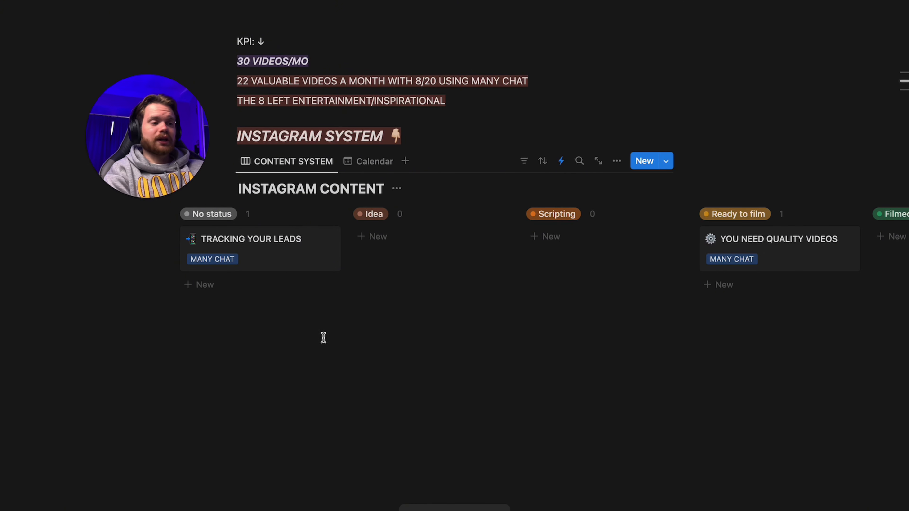
- Examine the trigger and Slack notification of the board's automation for the Sent to editors/put in drive status
click(563, 160)
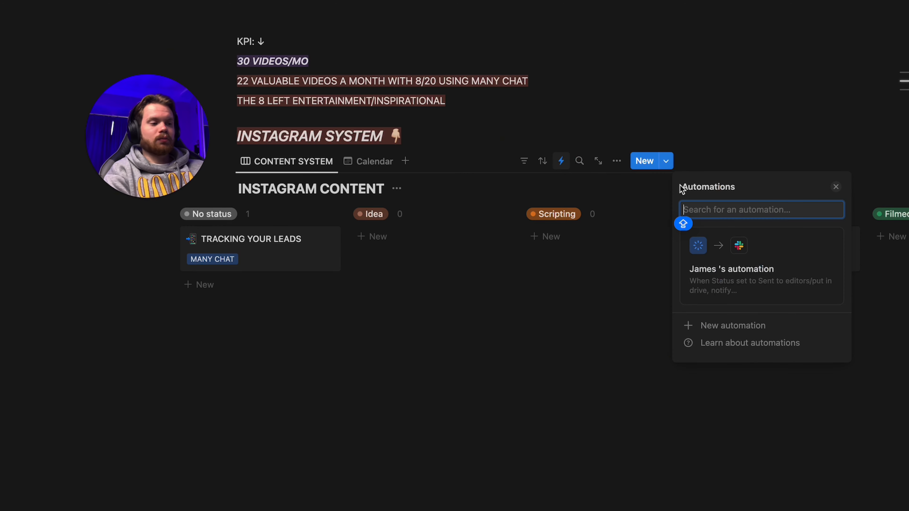
click(748, 265)
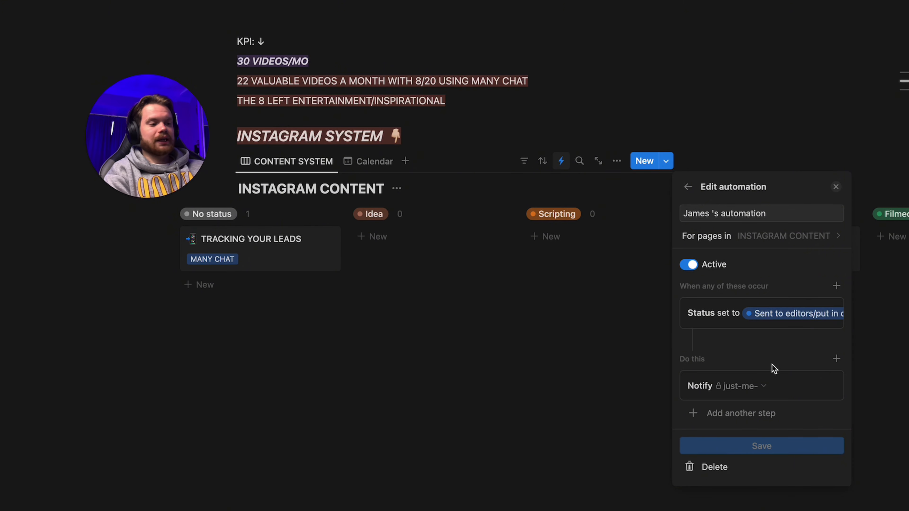
click(607, 319)
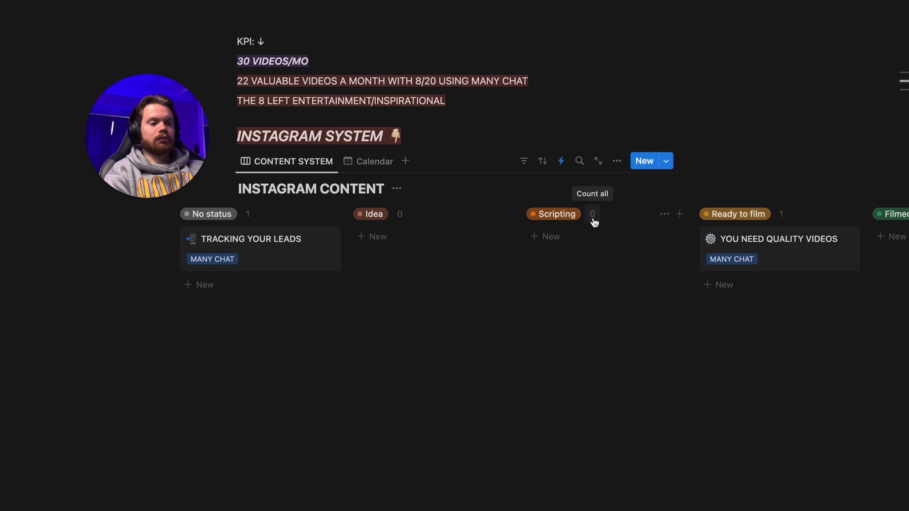
- Look over the board's status columns, check the scheduled content in the Calendar view and return to the CONTENT SYSTEM board
scroll(672, 252, right, 10)
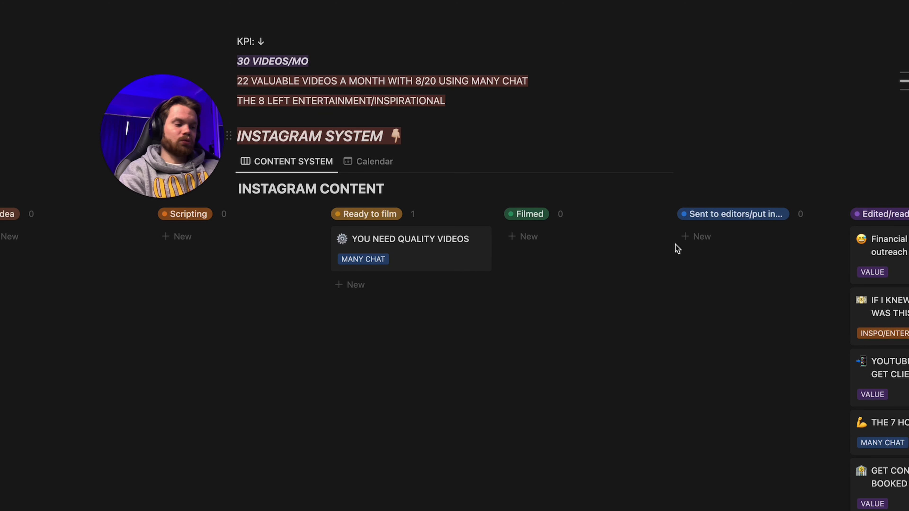
scroll(560, 321, left, 5)
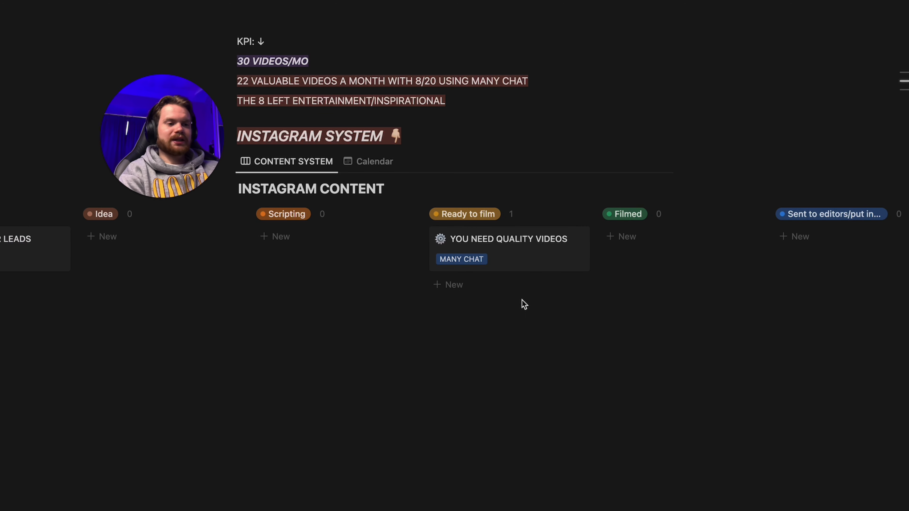
click(361, 166)
scroll(422, 268, down, 6)
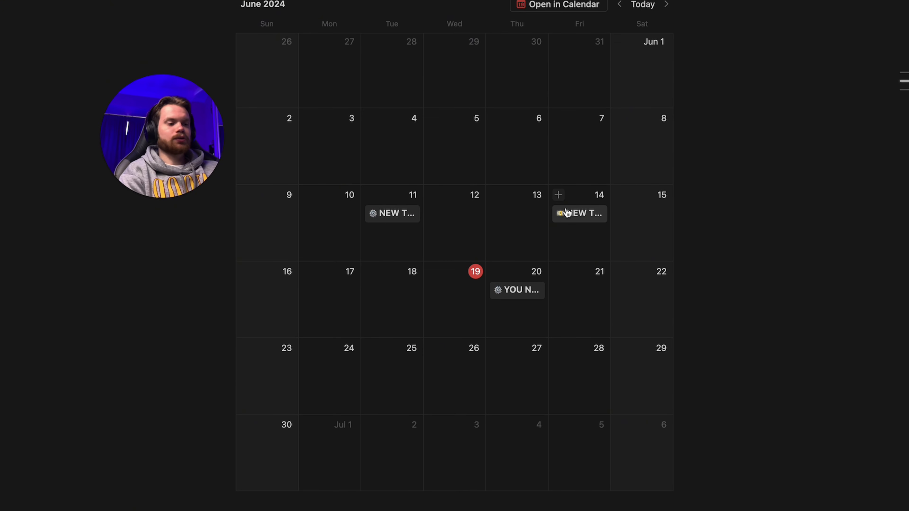
scroll(567, 213, up, 5)
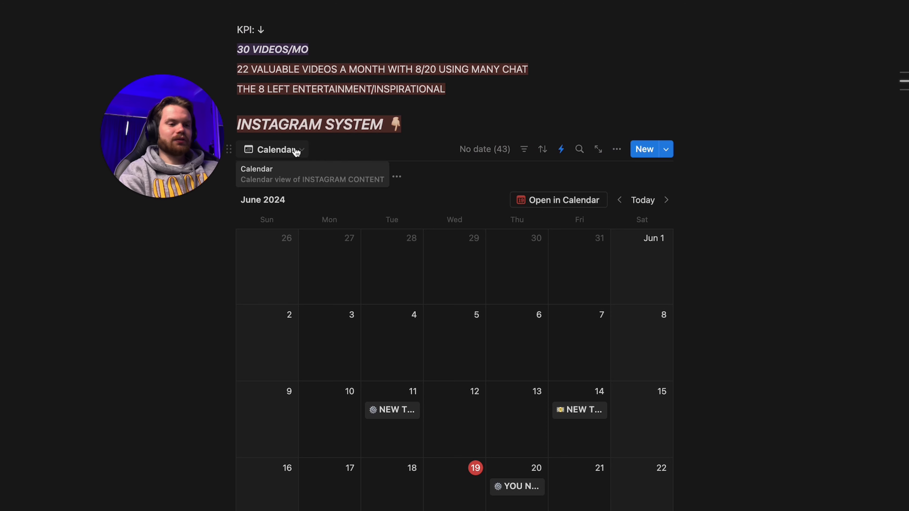
click(297, 150)
click(275, 200)
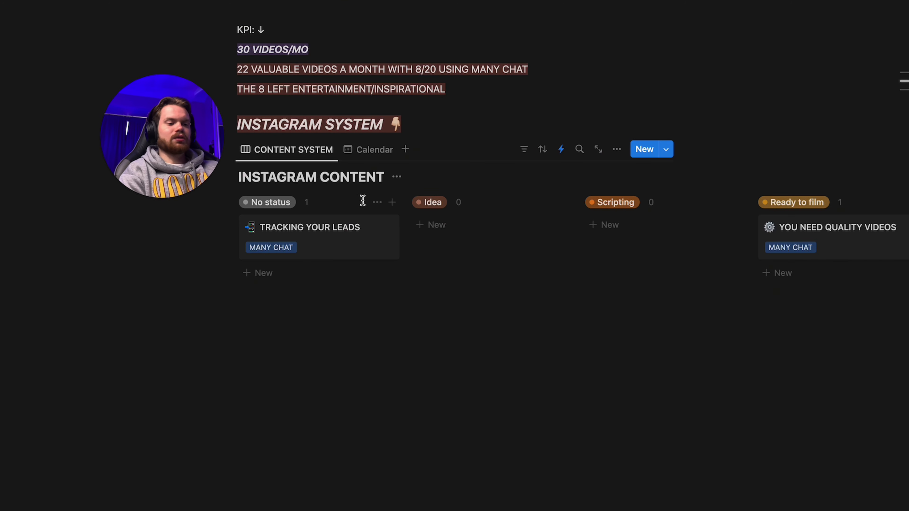
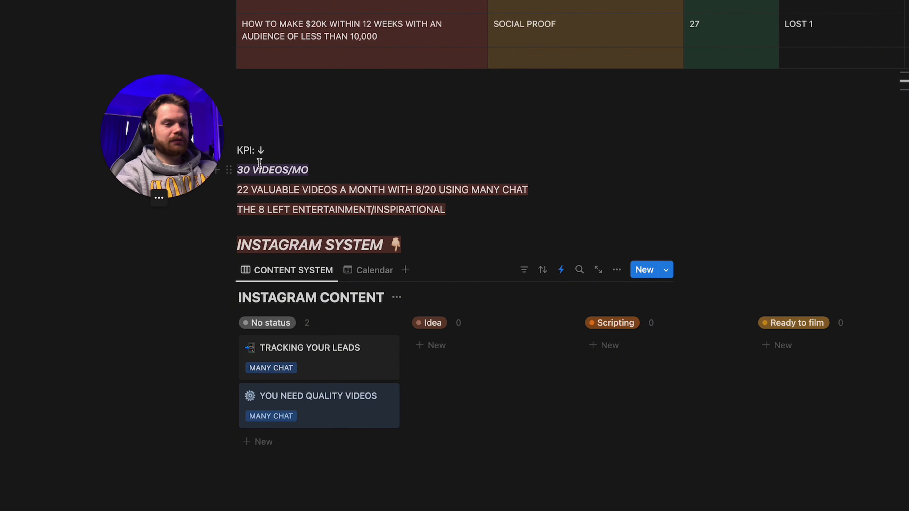
- Change the ratio of valuable videos using Many Chat in the Instagram KPI text to 11/22
scroll(276, 168, down, 2)
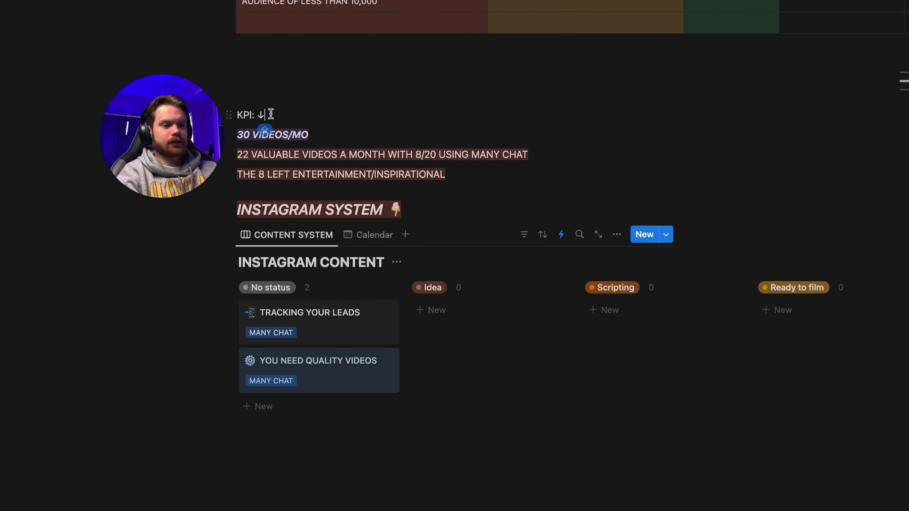
click(295, 118)
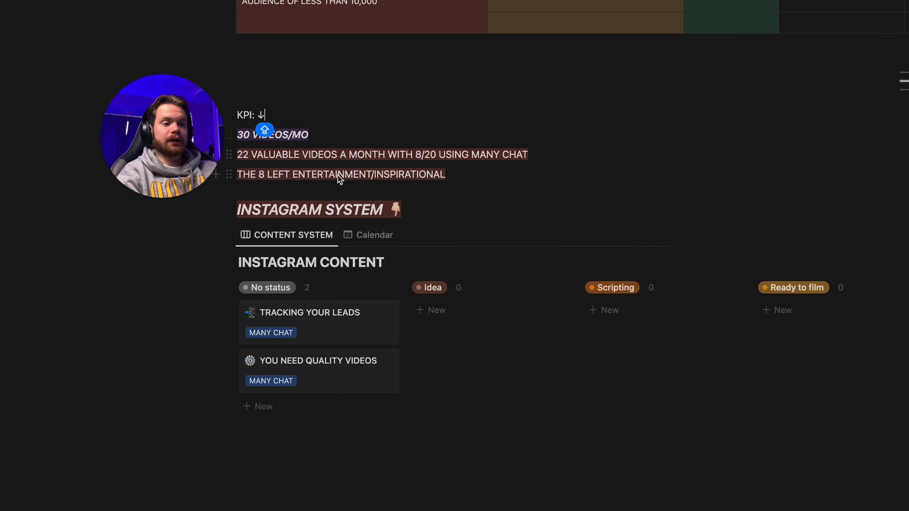
click(451, 172)
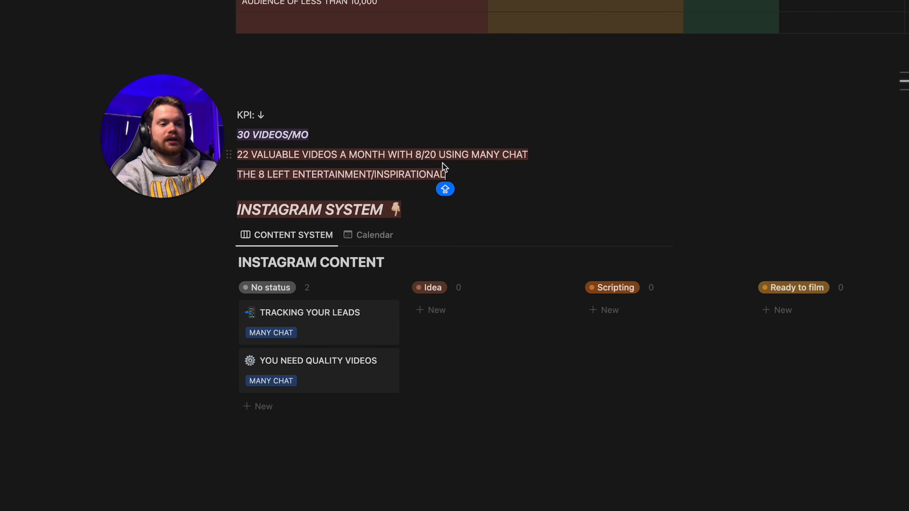
scroll(299, 158, down, 4)
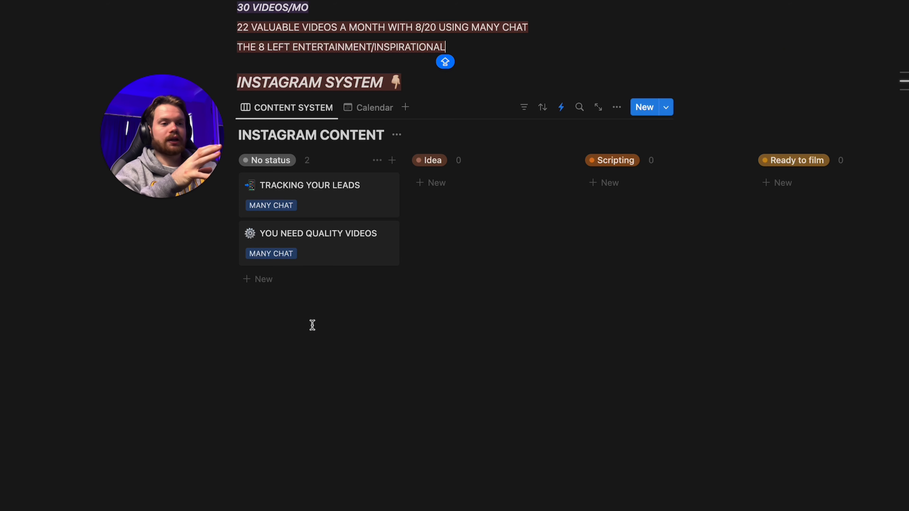
click(422, 28)
key(BackSpace)
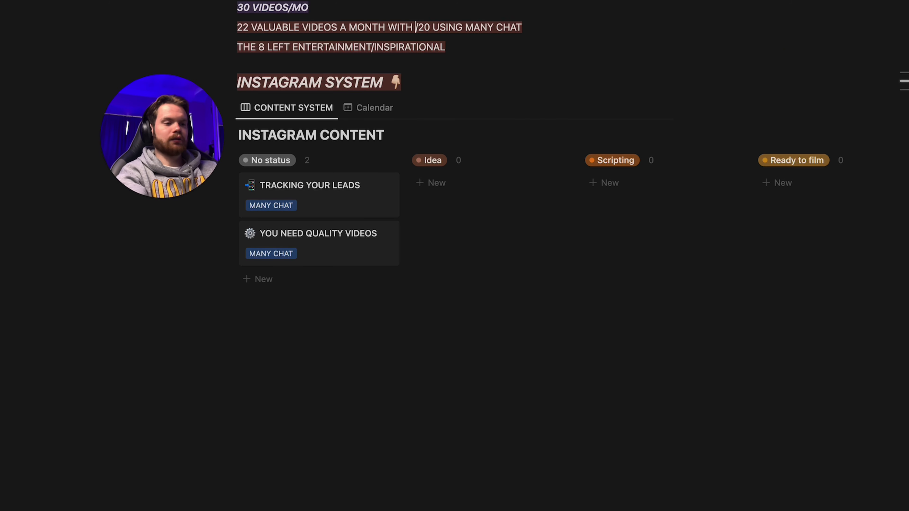
text(11)
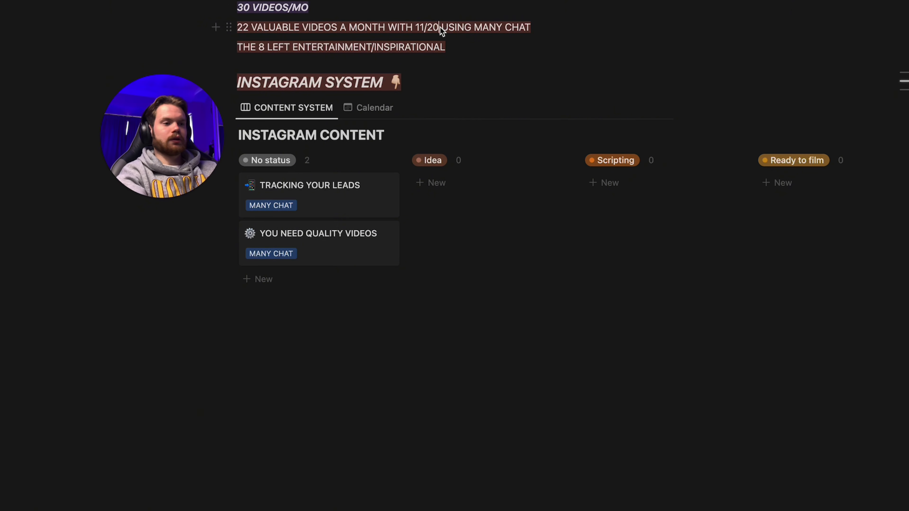
click(441, 27)
key(BackSpace)
text(2)
scroll(242, 215, up, 5)
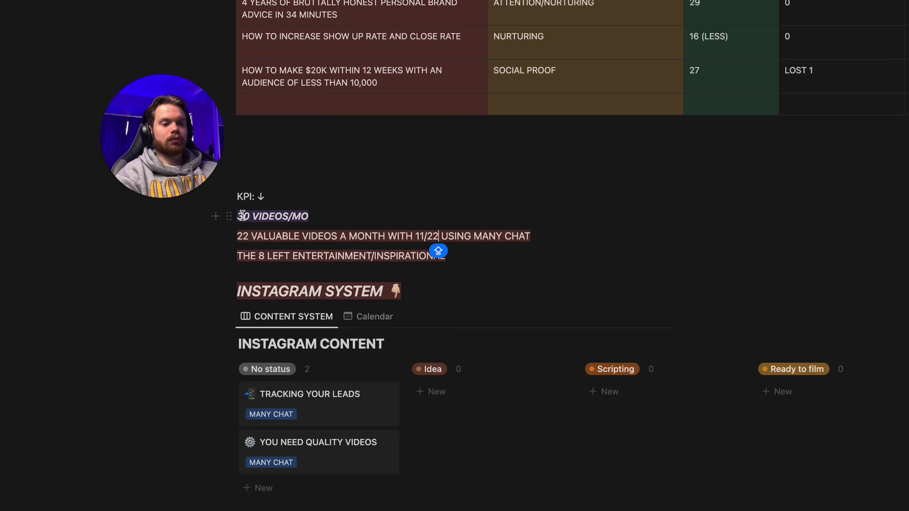
drag(240, 216, 315, 220)
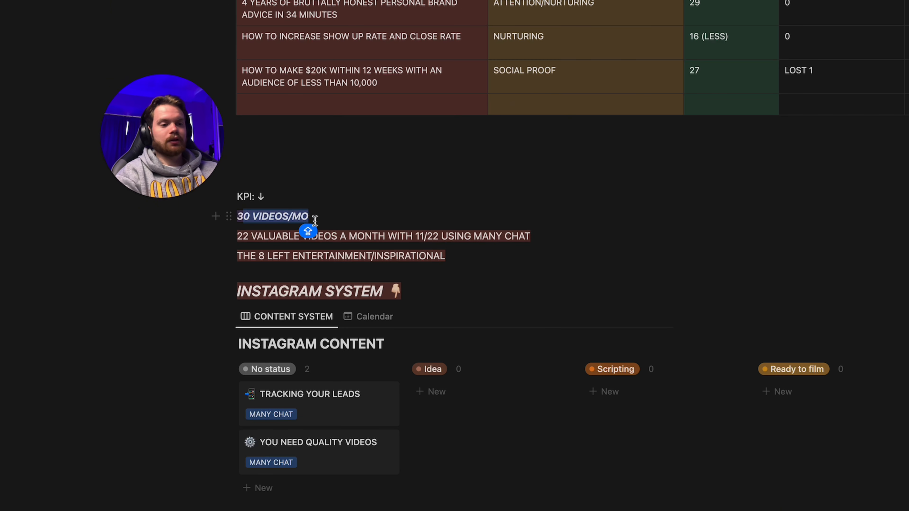
click(312, 217)
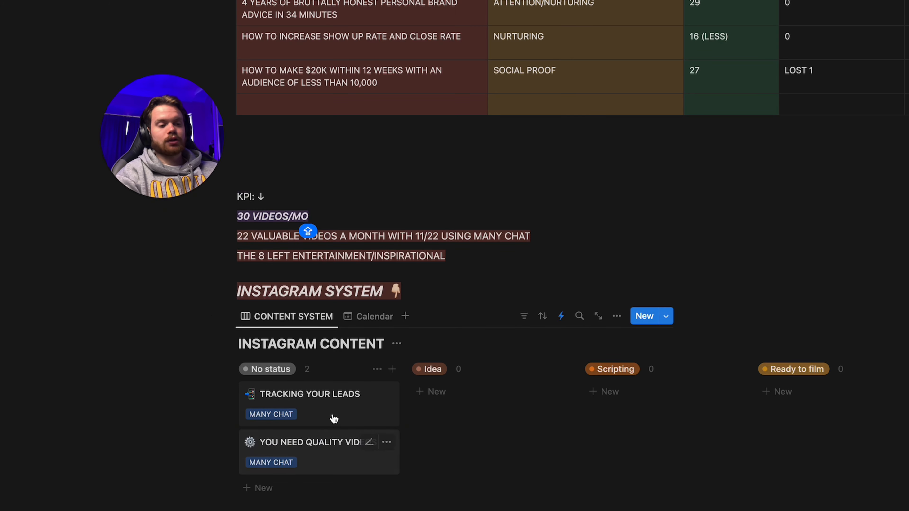
- Examine the content idea tracking table, including its content type, views, subs gained, watch time, CTR, working and notes columns
scroll(369, 322, up, 15)
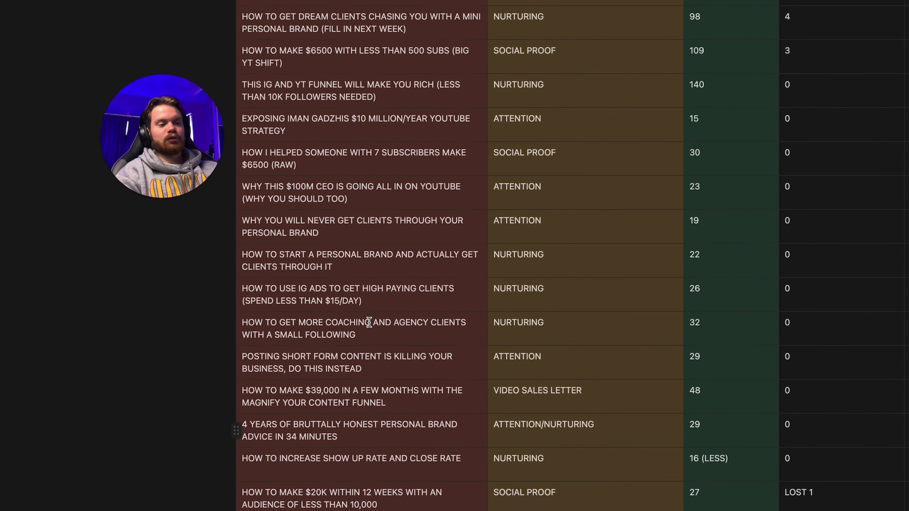
scroll(370, 321, up, 12)
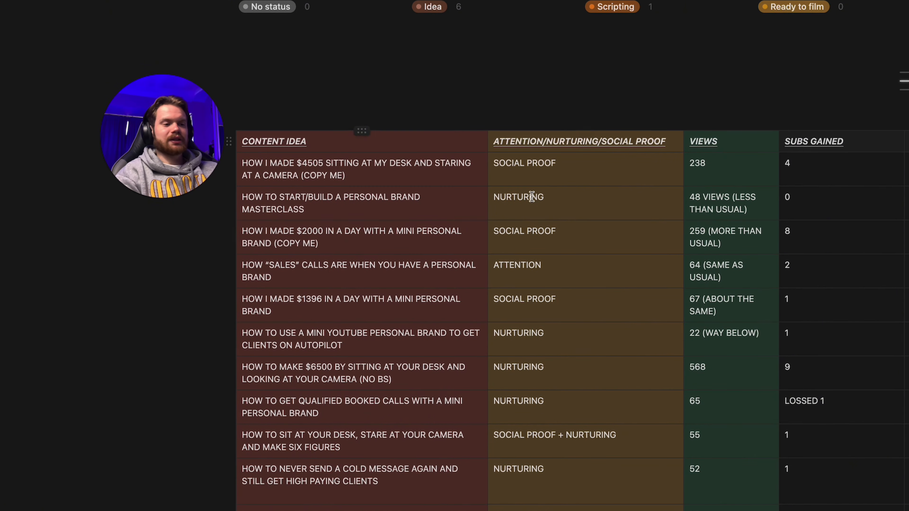
scroll(622, 207, right, 10)
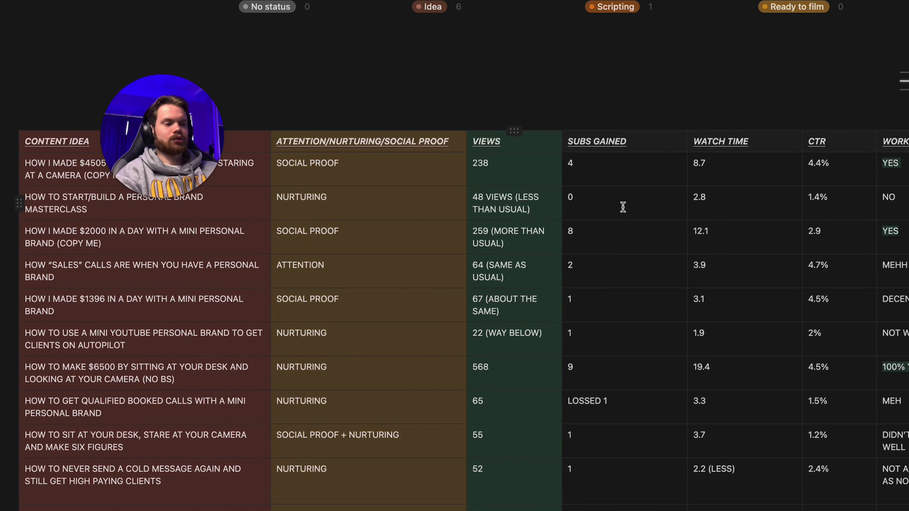
scroll(624, 207, left, 10)
scroll(624, 207, down, 15)
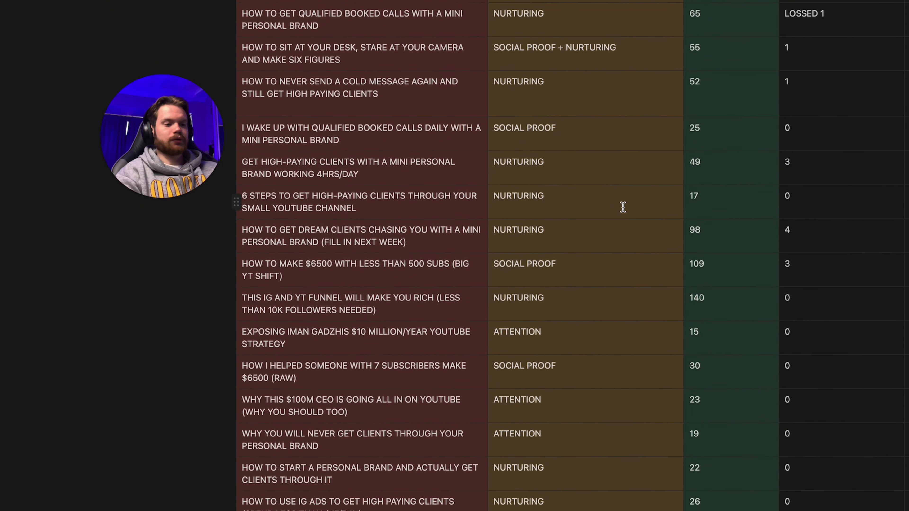
scroll(624, 207, down, 5)
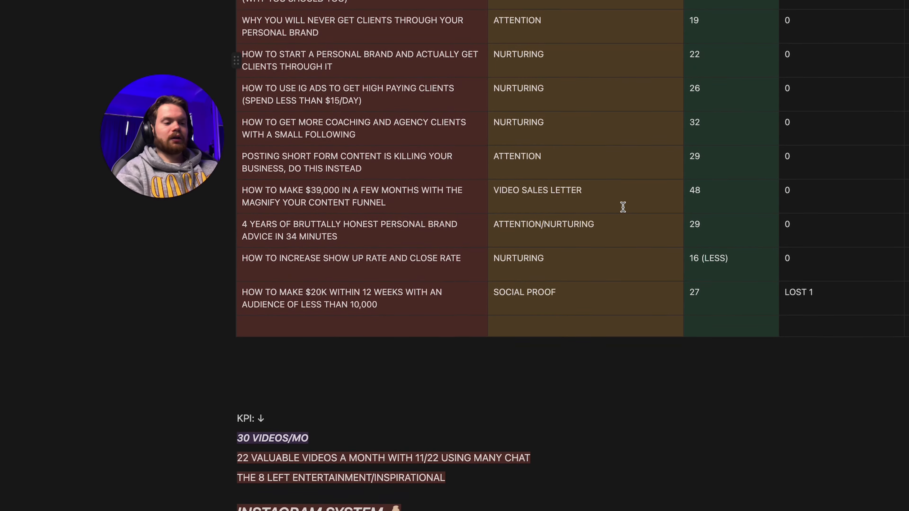
scroll(624, 207, up, 3)
scroll(623, 207, up, 3)
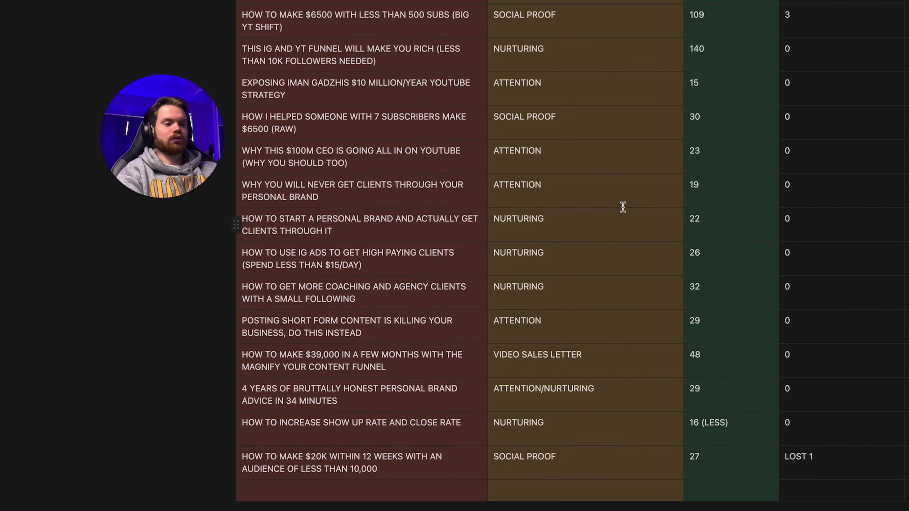
scroll(623, 207, up, 15)
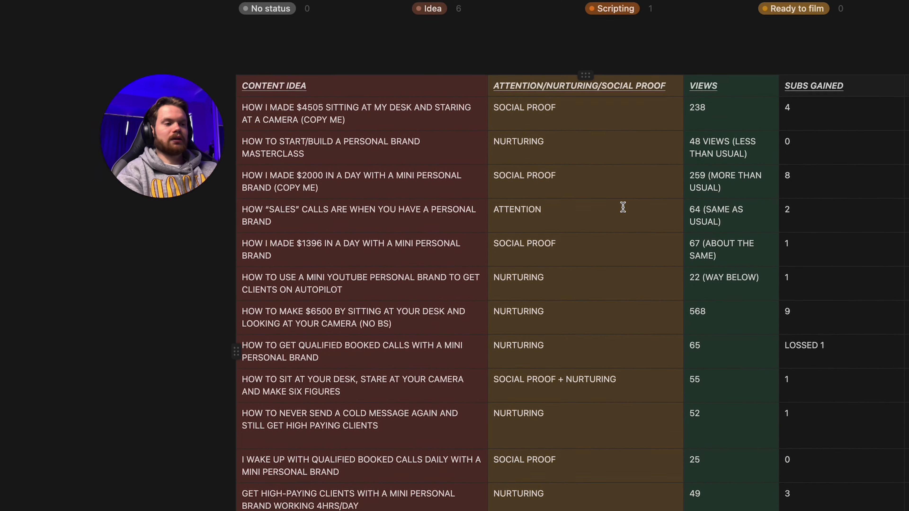
scroll(623, 207, right, 8)
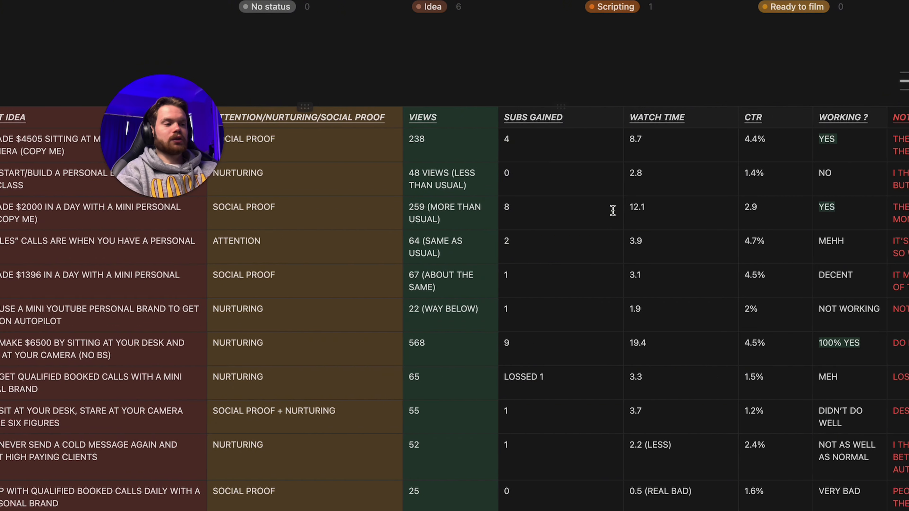
scroll(613, 211, right, 12)
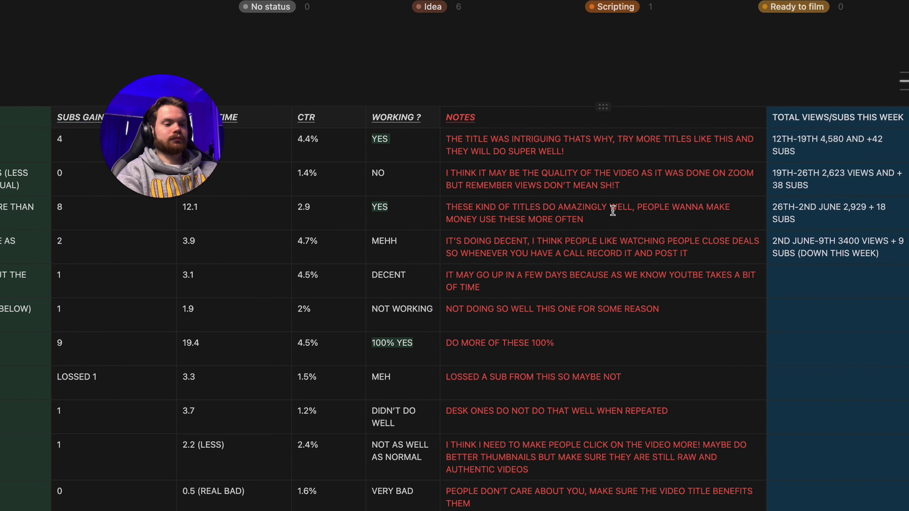
scroll(671, 177, left, 20)
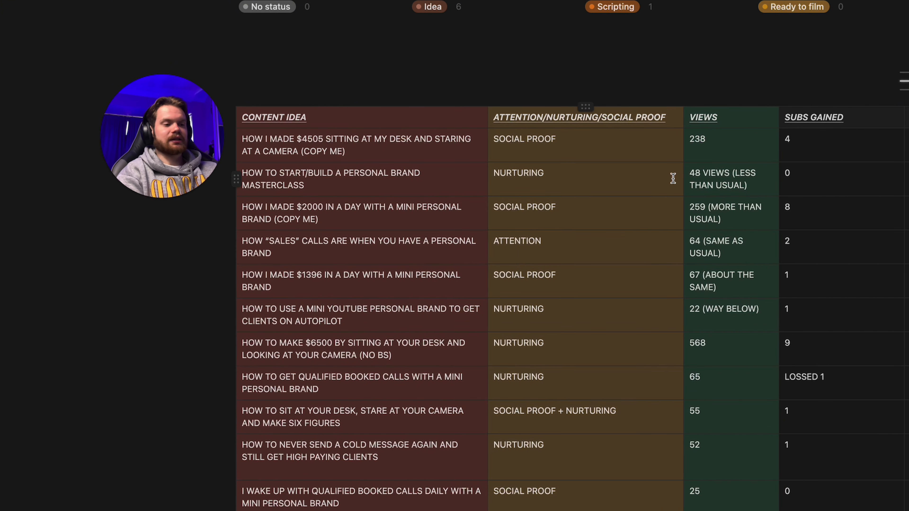
- Review the YouTube system's weekly video KPI and the YOUTUBE CONTENT board's cards and status columns through Posted
scroll(674, 178, up, 13)
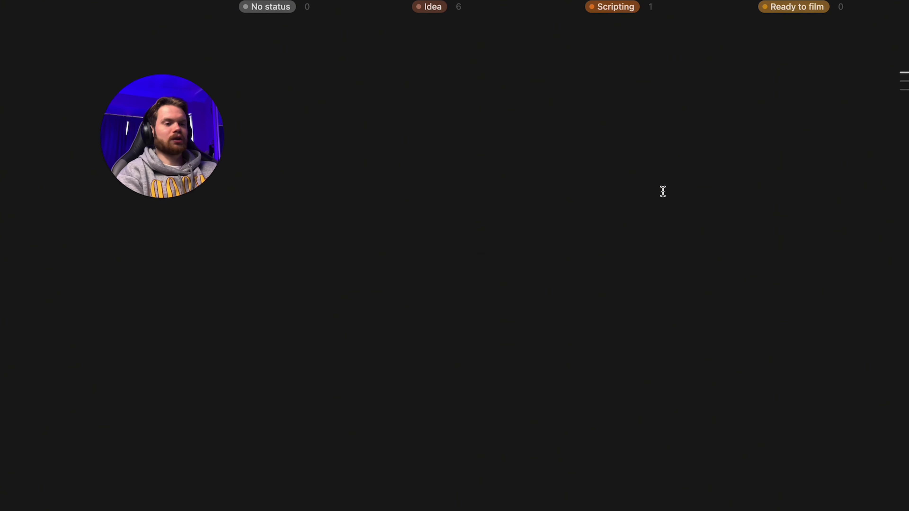
scroll(662, 197, up, 9)
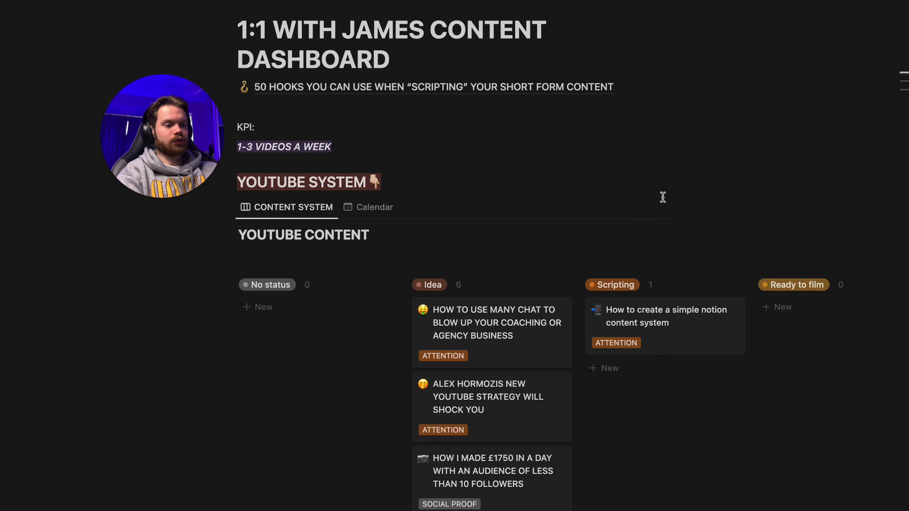
scroll(491, 260, down, 2)
drag(237, 104, 345, 101)
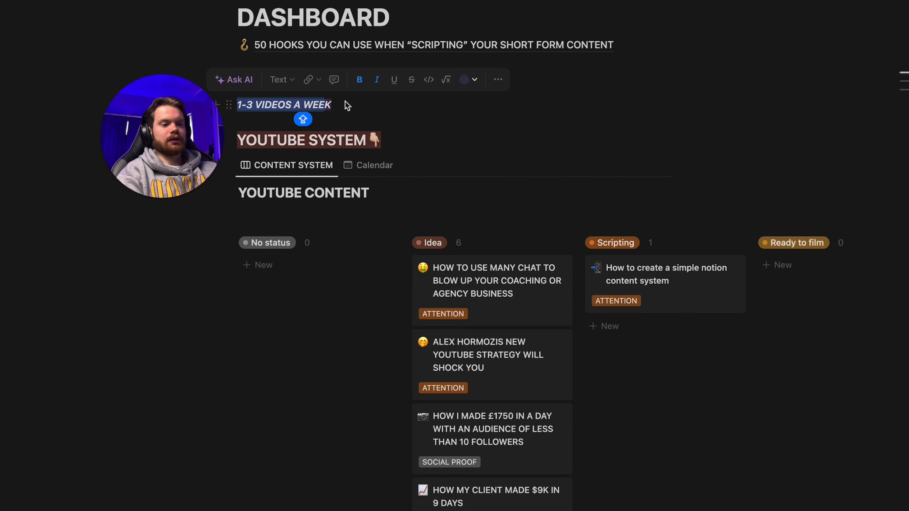
click(383, 130)
scroll(489, 264, down, 5)
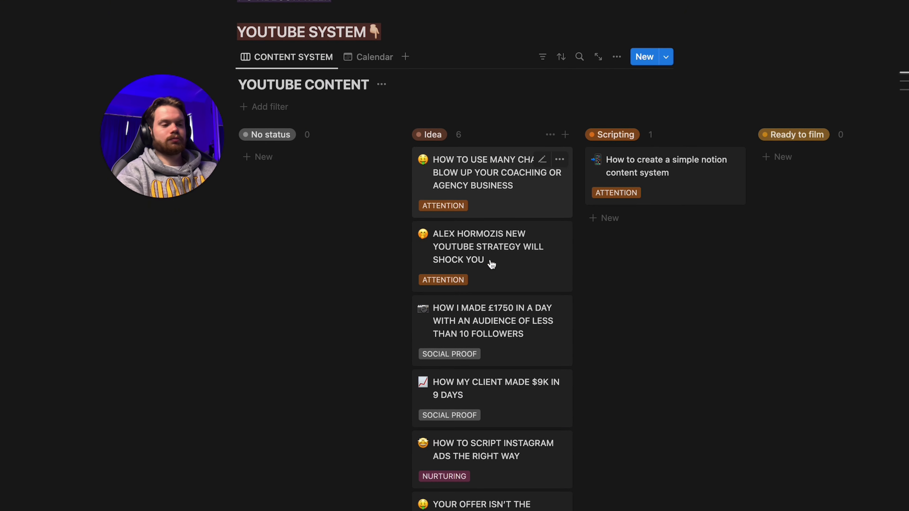
scroll(491, 264, down, 3)
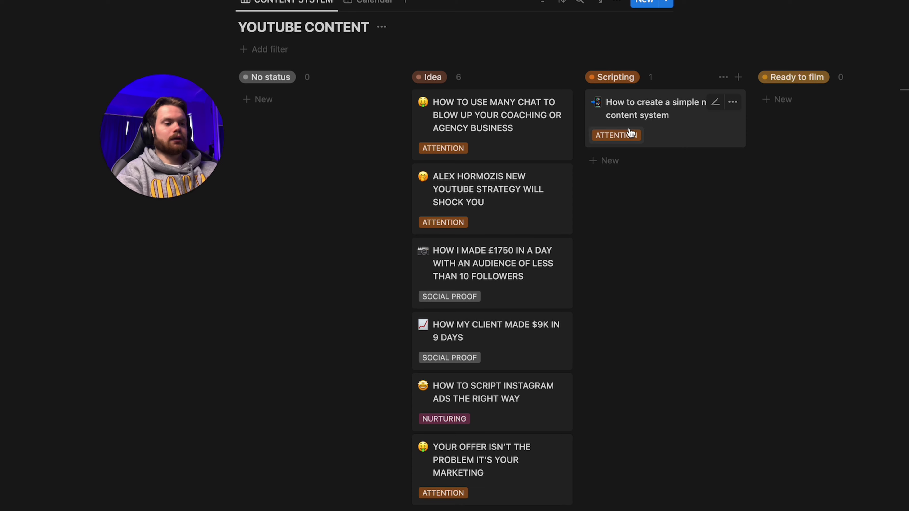
scroll(648, 240, up, 6)
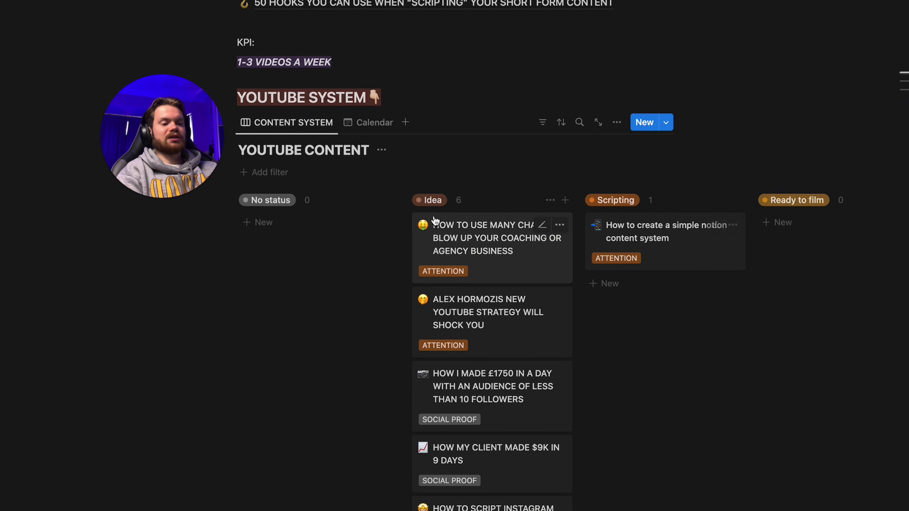
scroll(483, 189, right, 5)
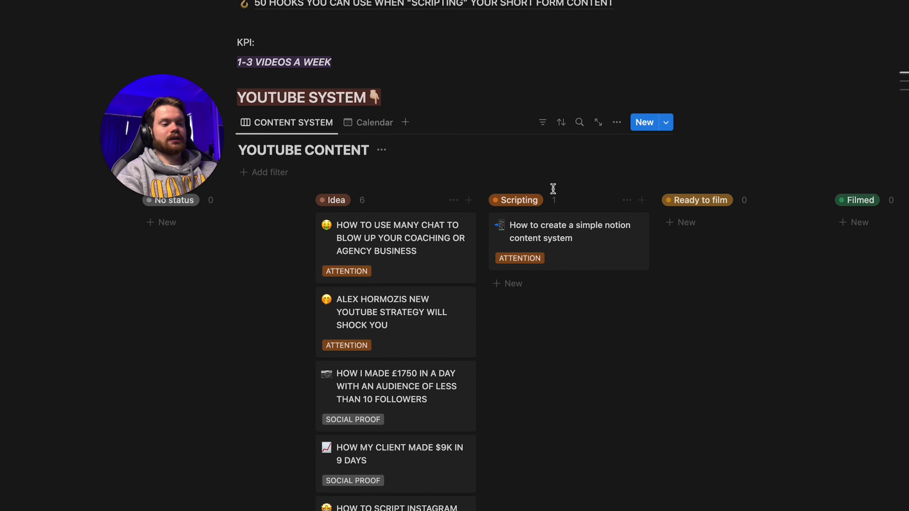
scroll(633, 188, right, 15)
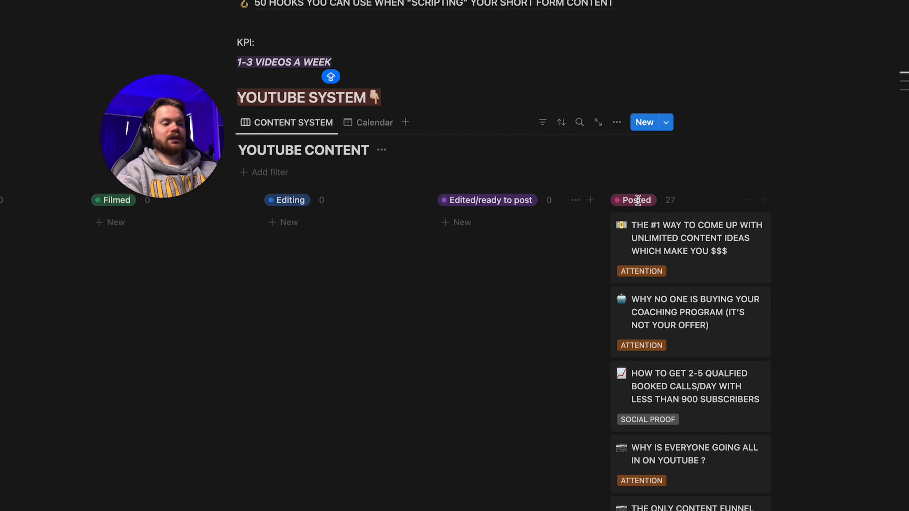
scroll(530, 224, left, 4)
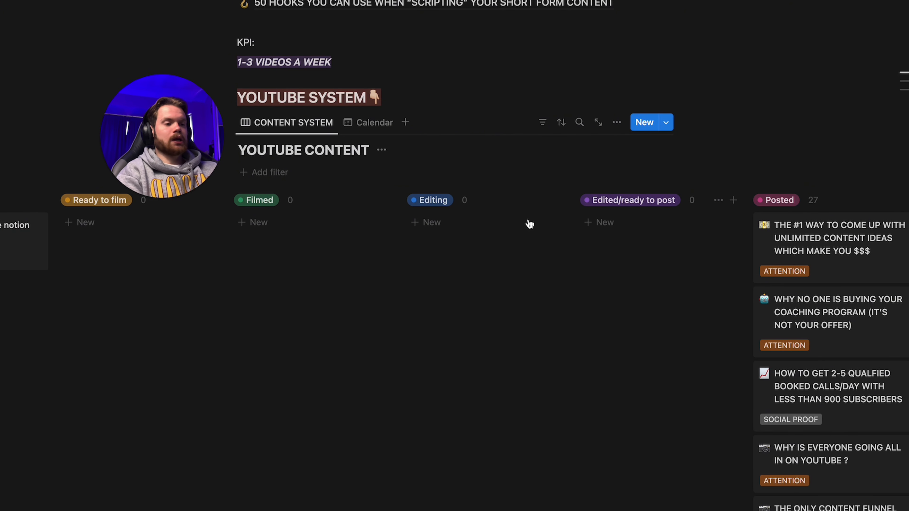
- Return to the Instagram system and look over its monthly KPI lines and the INSTAGRAM CONTENT board's status columns
scroll(530, 224, up, 5)
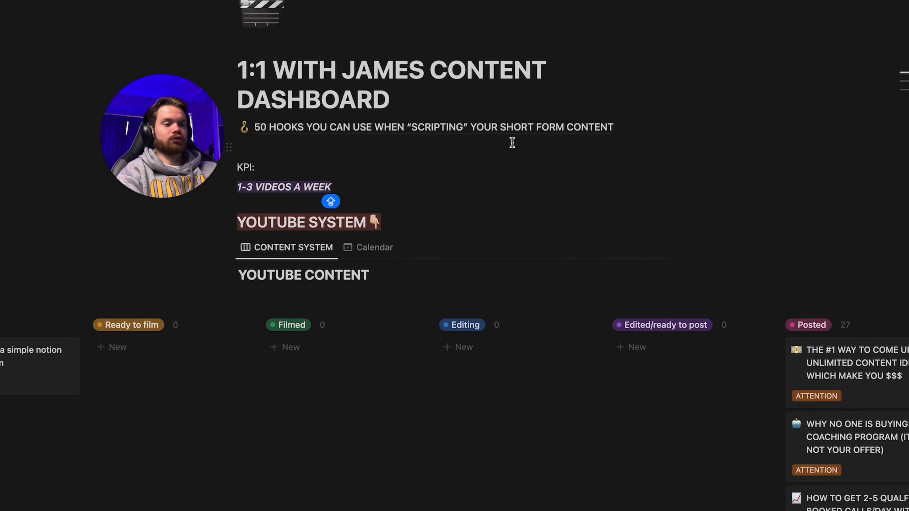
scroll(505, 179, down, 3)
scroll(505, 187, down, 15)
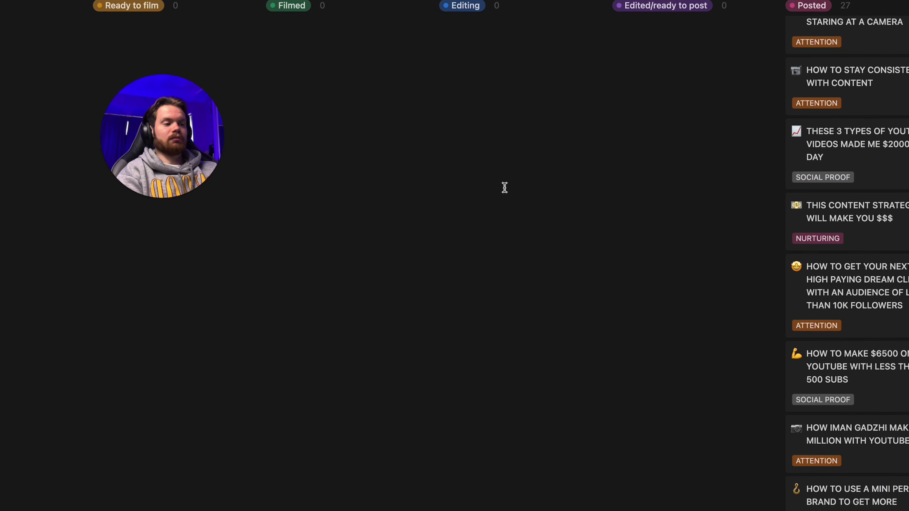
scroll(505, 187, down, 20)
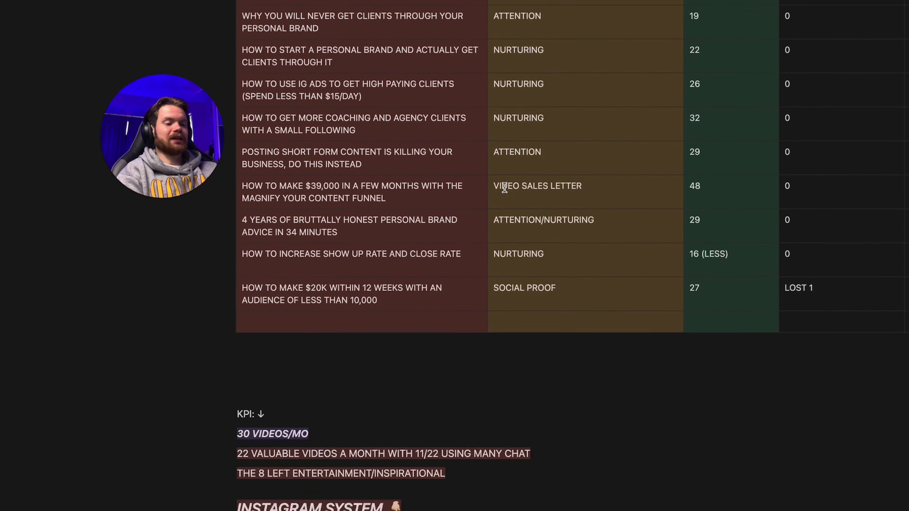
scroll(505, 187, down, 15)
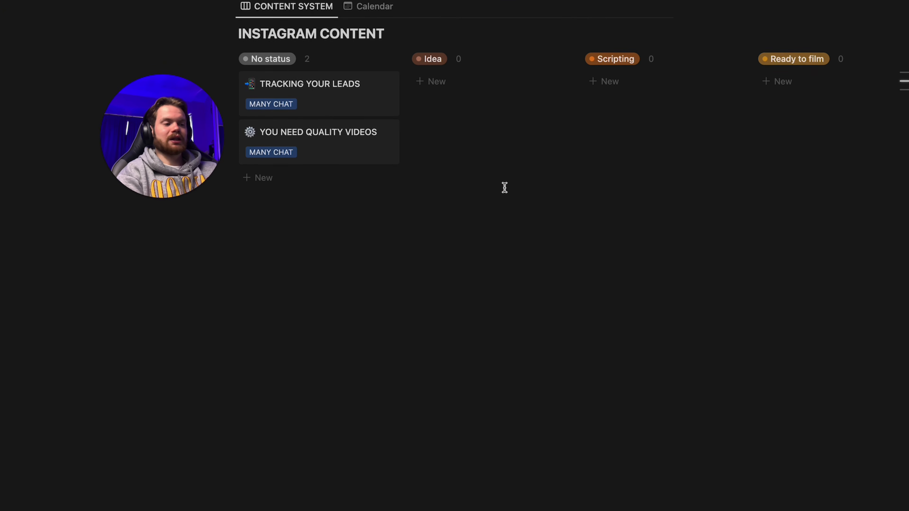
scroll(494, 208, up, 10)
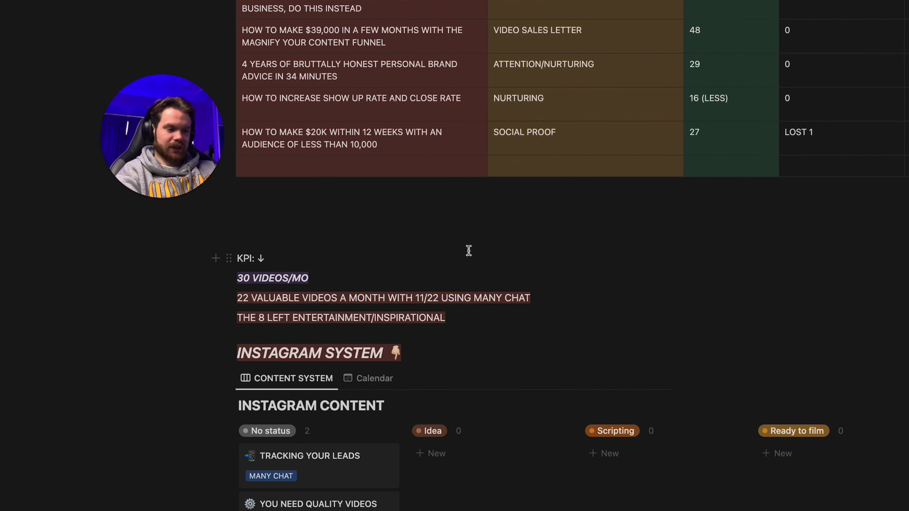
scroll(469, 250, down, 5)
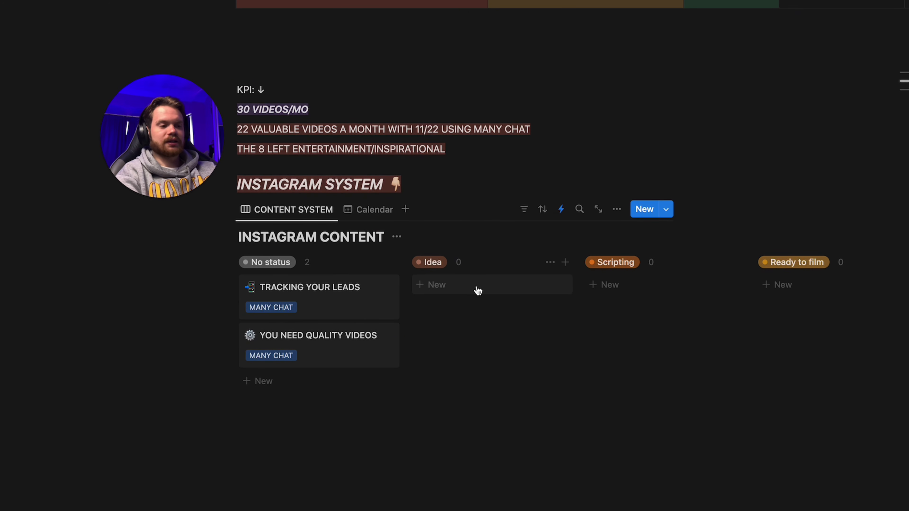
scroll(479, 291, right, 8)
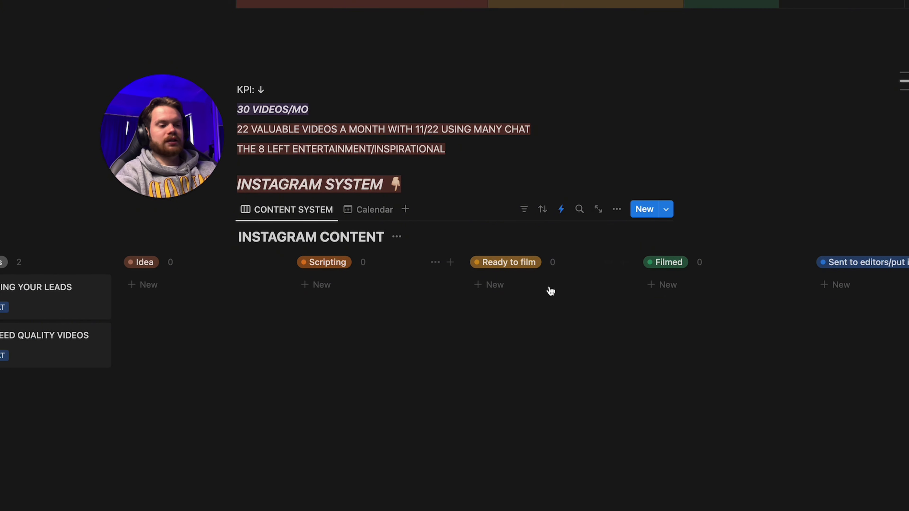
- Review the INSTAGRAM CONTENT board's columns through Edited/ready to post and Posted, and return to the No status cards
scroll(564, 285, right, 5)
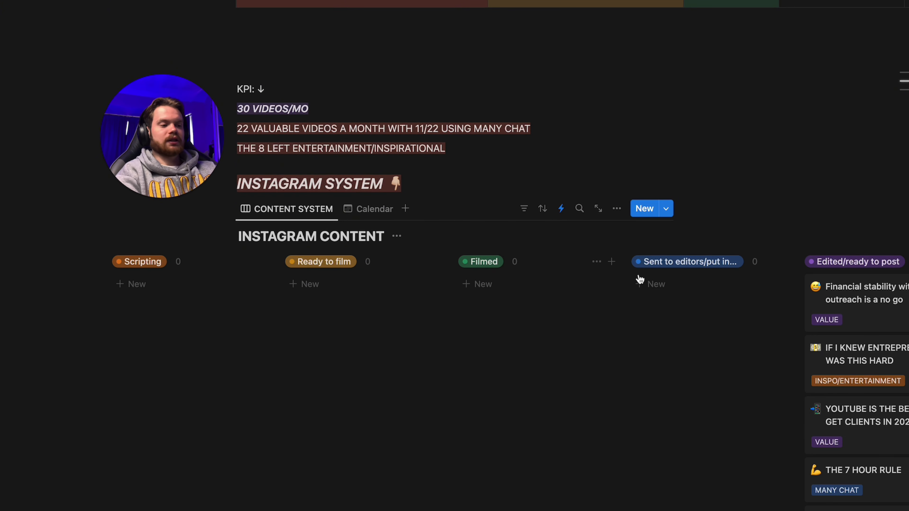
scroll(630, 290, right, 4)
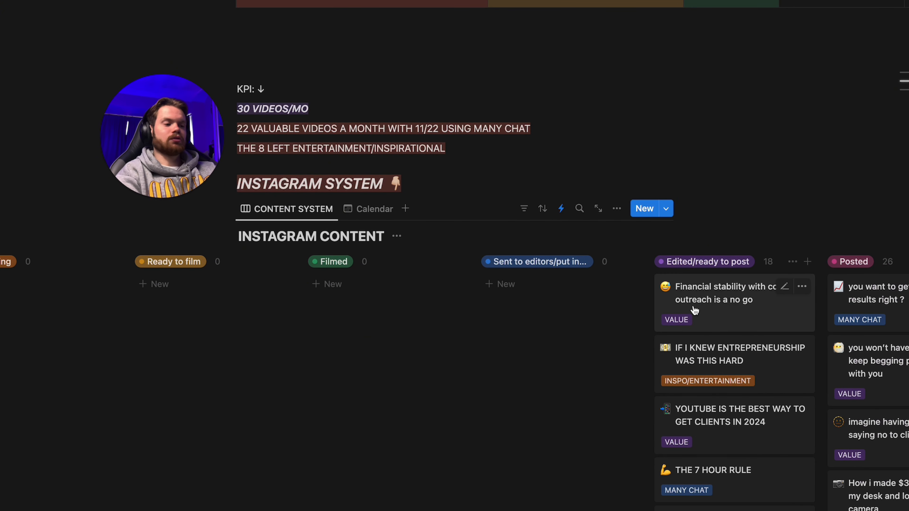
scroll(642, 284, left, 16)
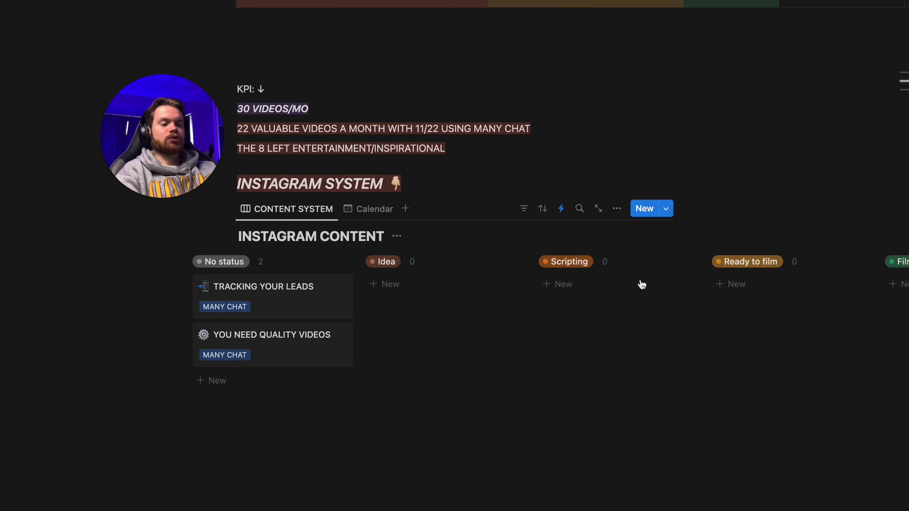
scroll(642, 285, left, 1)
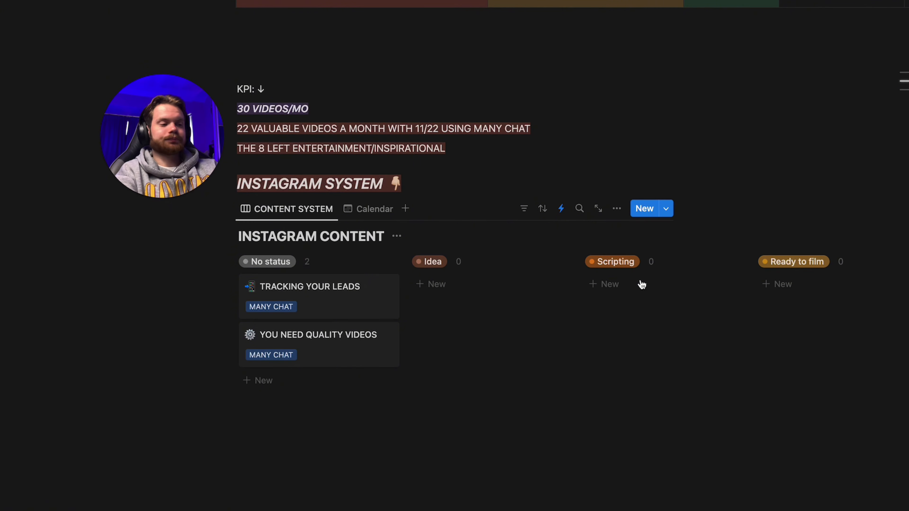
scroll(640, 285, down, 7)
scroll(640, 280, up, 4)
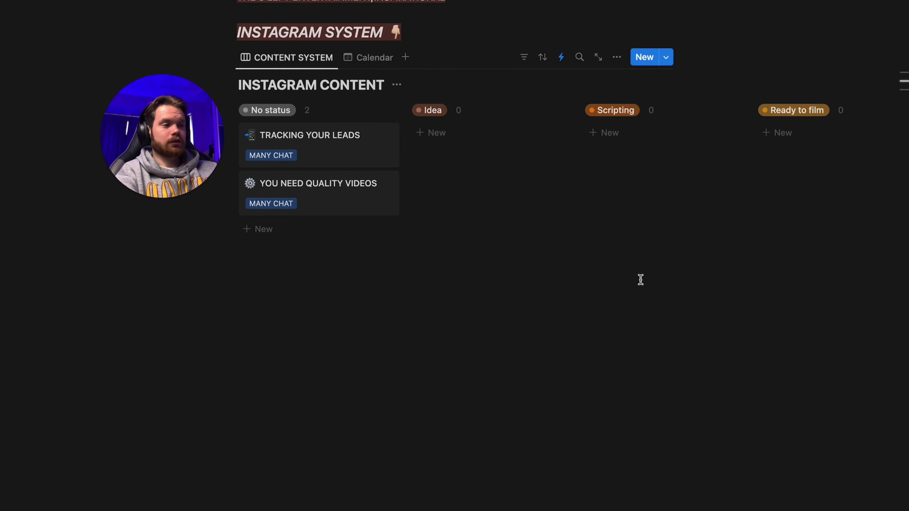
- Look back over the video tracking table and examine the Posted cards of the YOUTUBE CONTENT board
scroll(641, 280, up, 12)
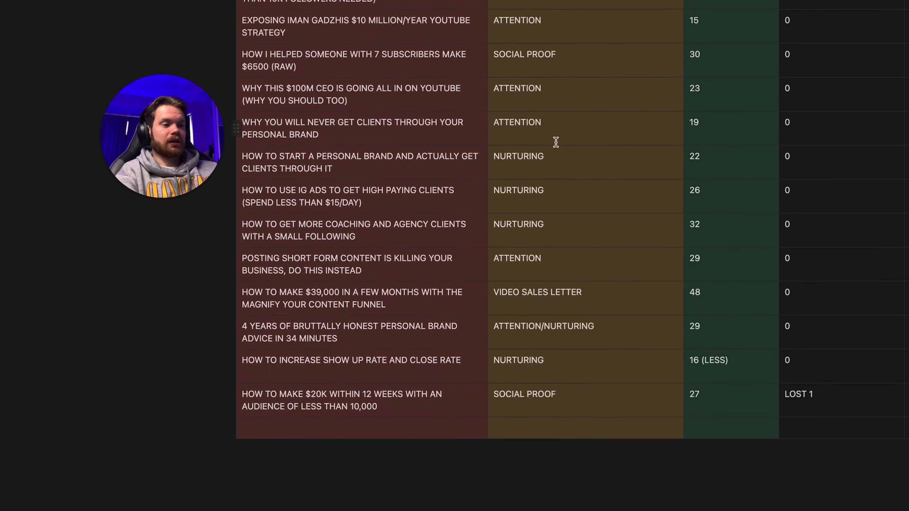
scroll(556, 143, up, 10)
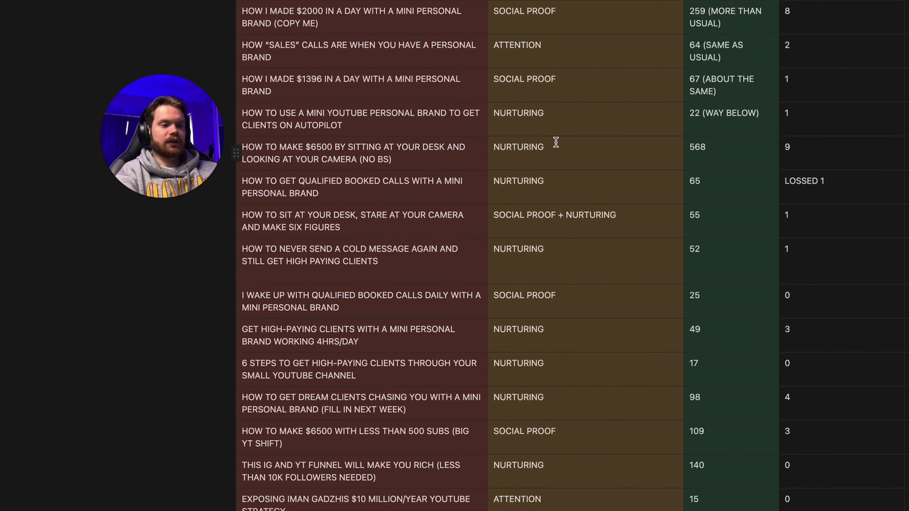
scroll(556, 142, up, 15)
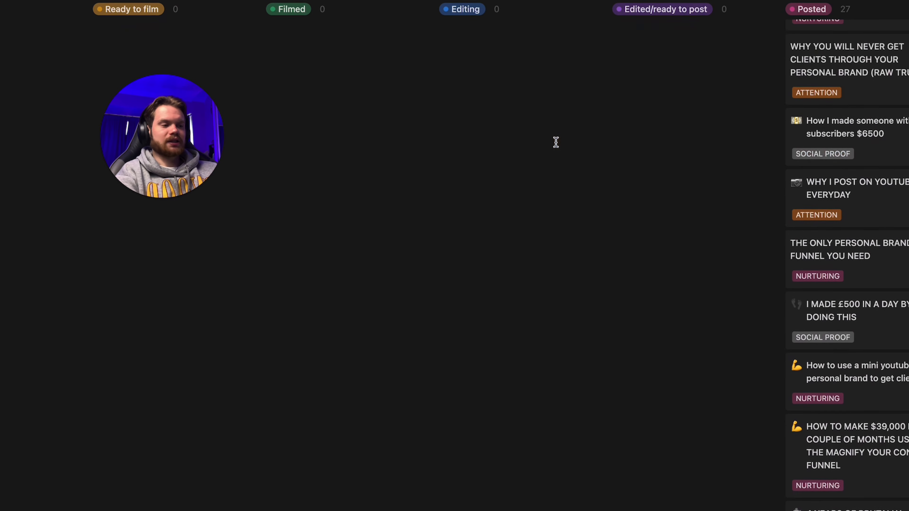
scroll(556, 143, right, 6)
scroll(556, 143, right, 2)
scroll(556, 142, up, 20)
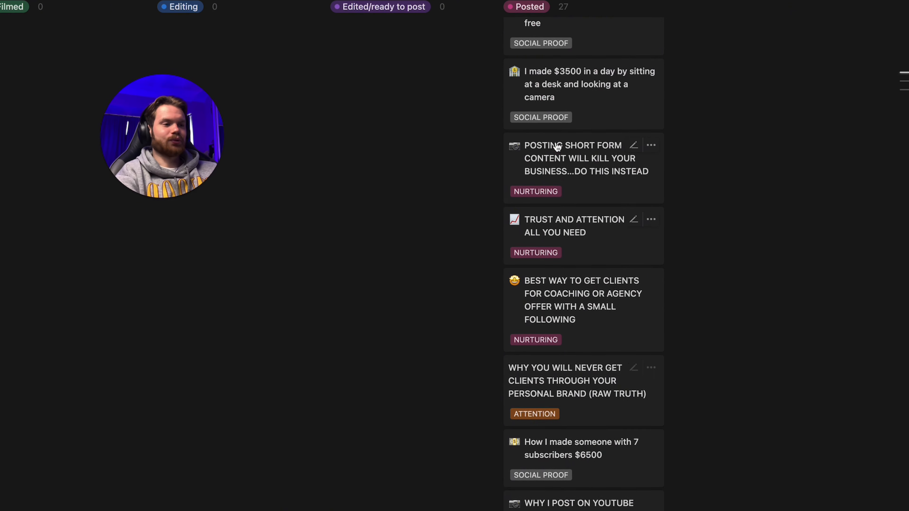
scroll(557, 146, up, 15)
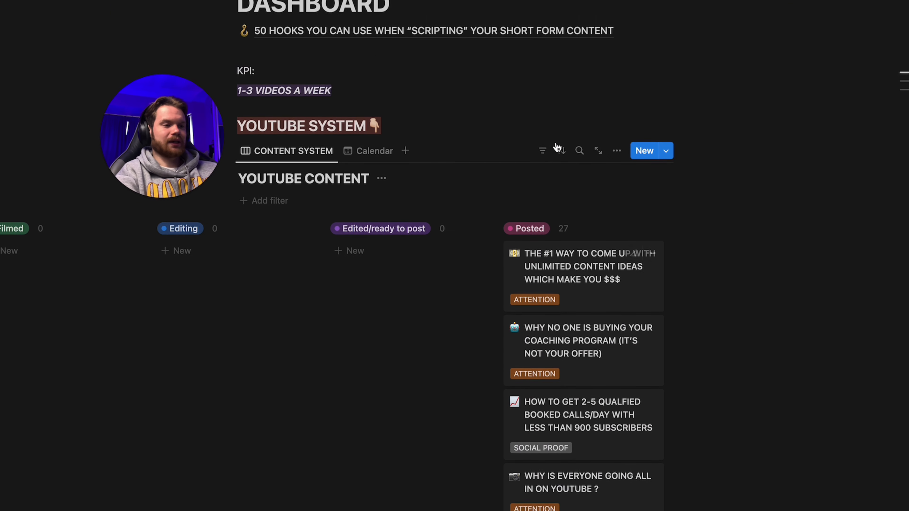
scroll(583, 363, down, 15)
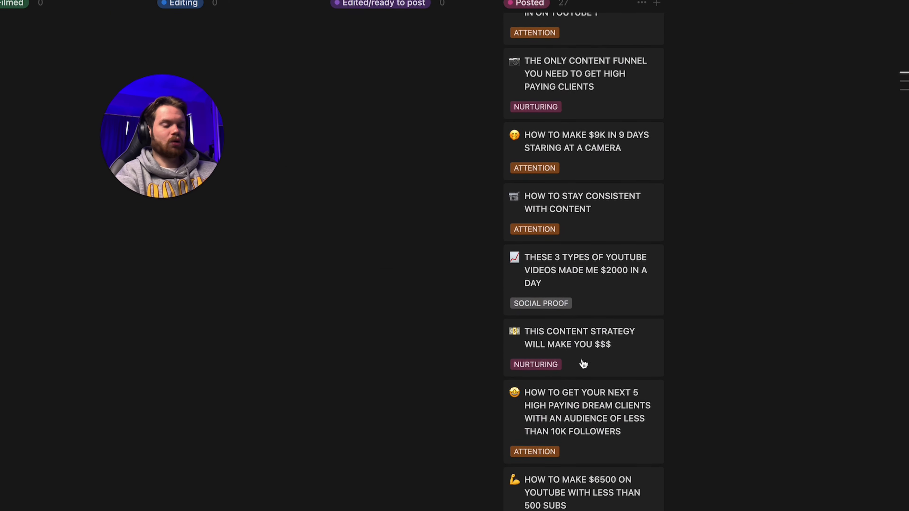
scroll(582, 364, up, 8)
scroll(583, 363, up, 5)
- Examine the video cards in the Idea and Scripting columns of the YOUTUBE CONTENT board
scroll(418, 286, left, 8)
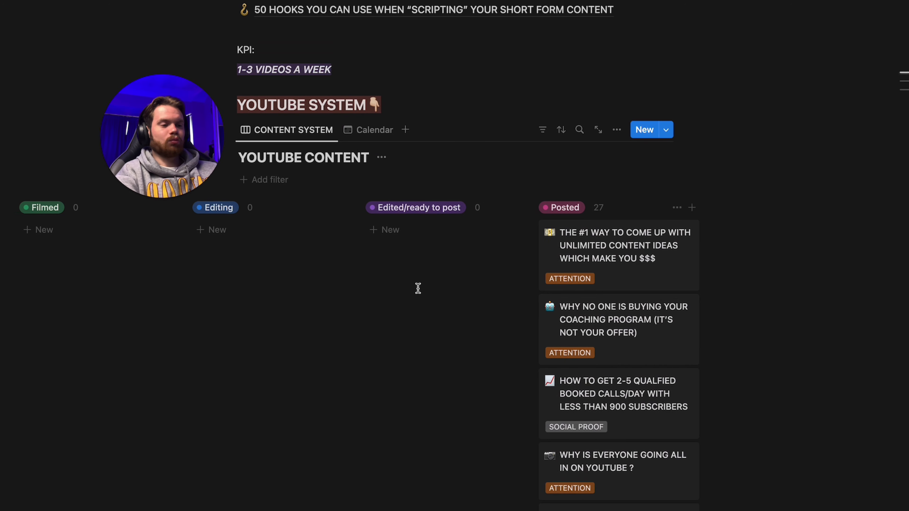
scroll(418, 288, left, 10)
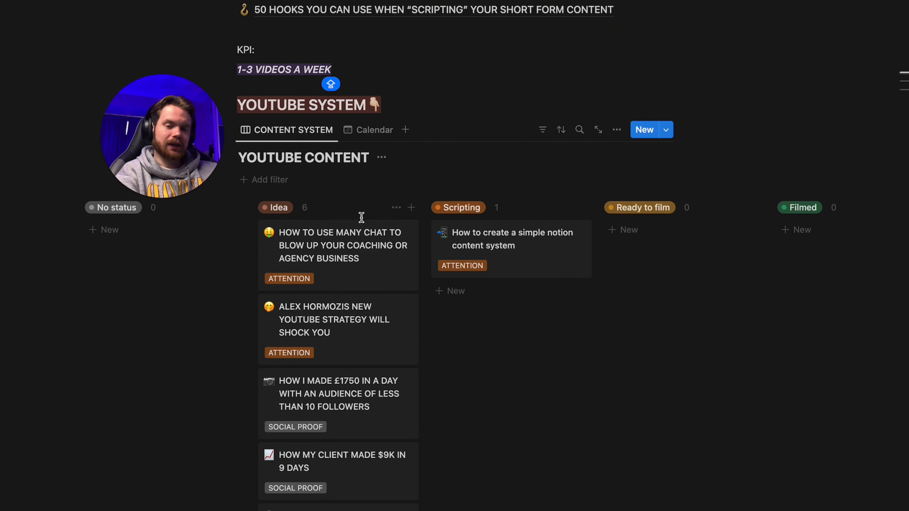
scroll(362, 219, down, 4)
scroll(270, 258, left, 2)
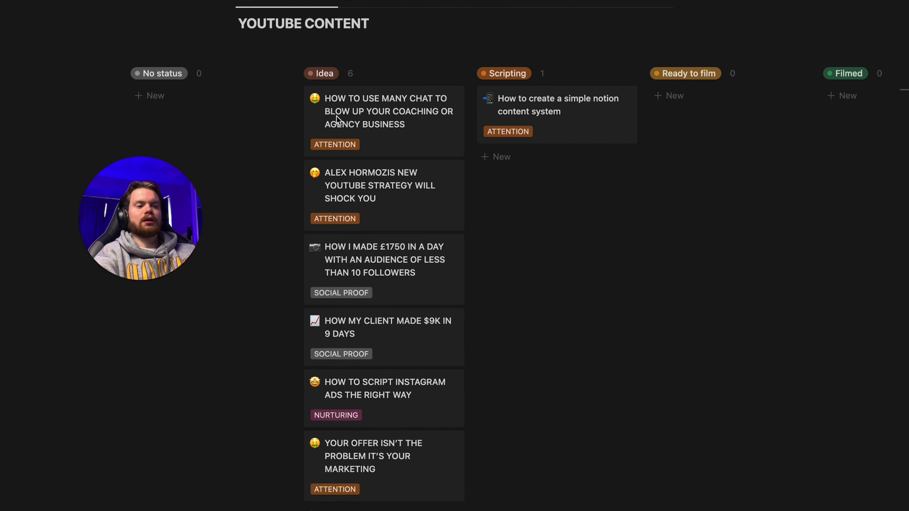
scroll(656, 94, right, 5)
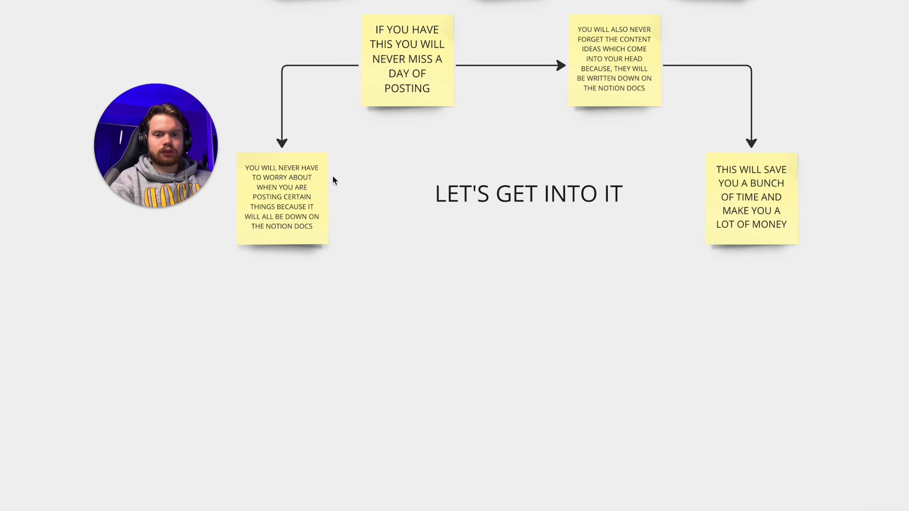
- Switch to the whiteboard and review its sticky notes and the WHY YOU NEED A NOTION SYSTEM list
scroll(332, 175, down, 2)
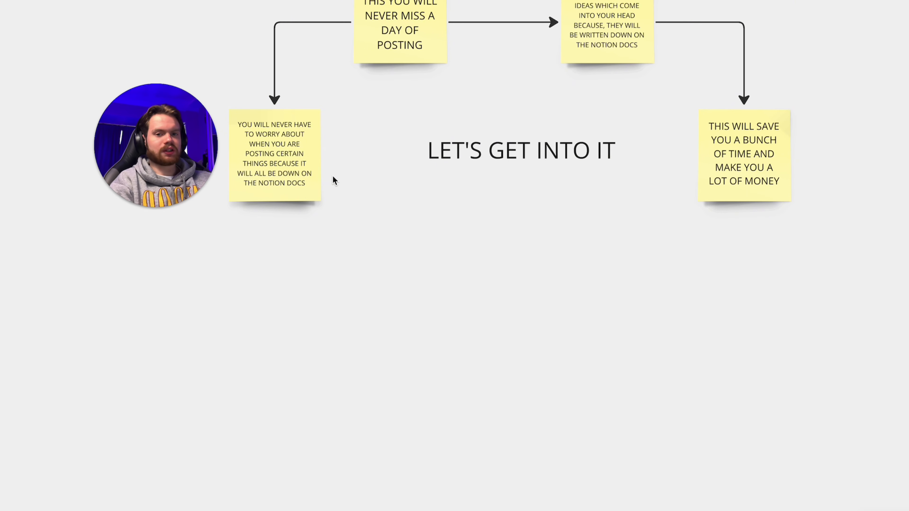
scroll(333, 175, up, 6)
scroll(332, 176, up, 15)
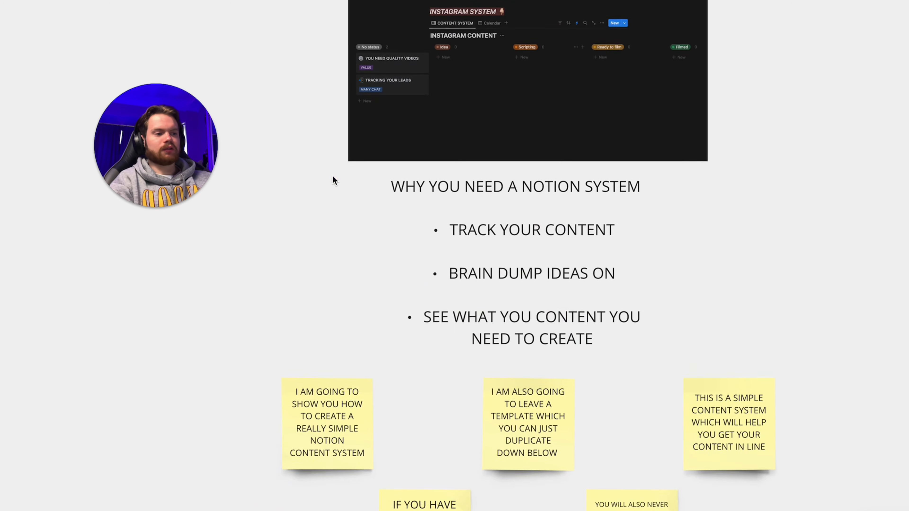